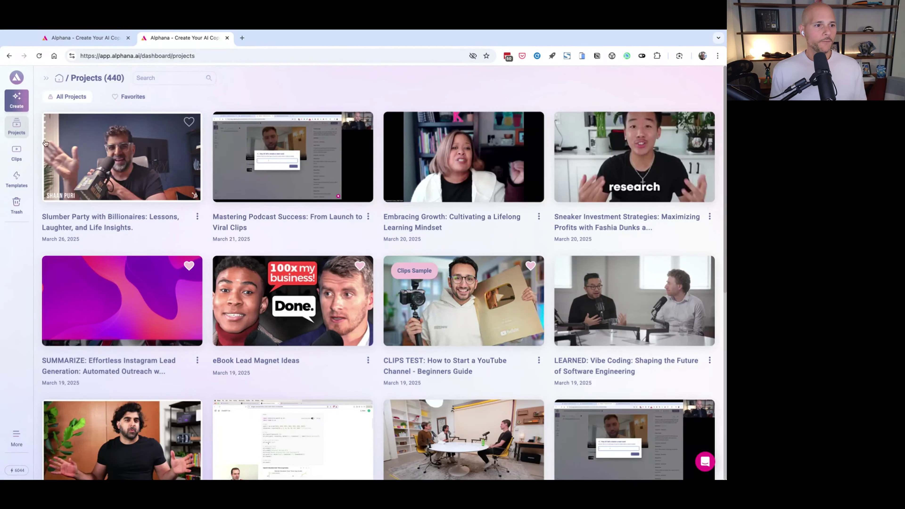
left_click(15, 103)
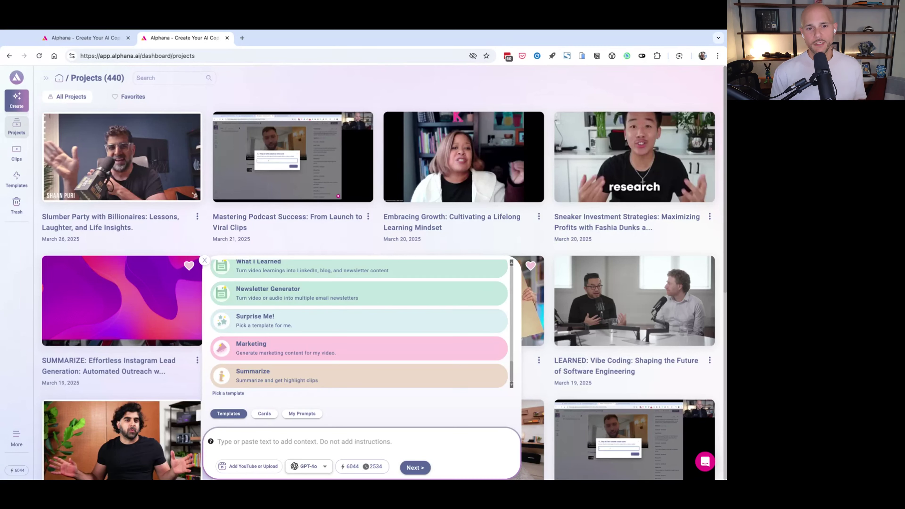
left_click(266, 466)
type("https://www.youtube.com/watch?v=L5Nb1MTHxUI")
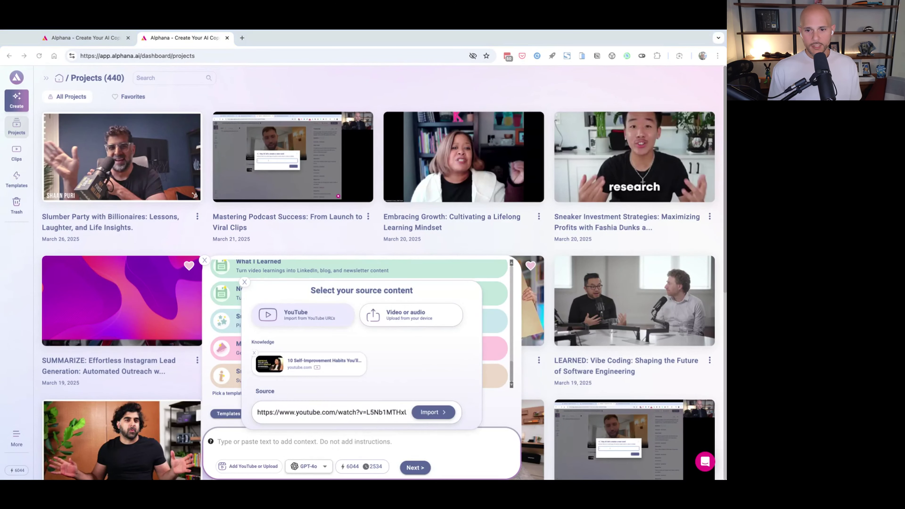
key("Return")
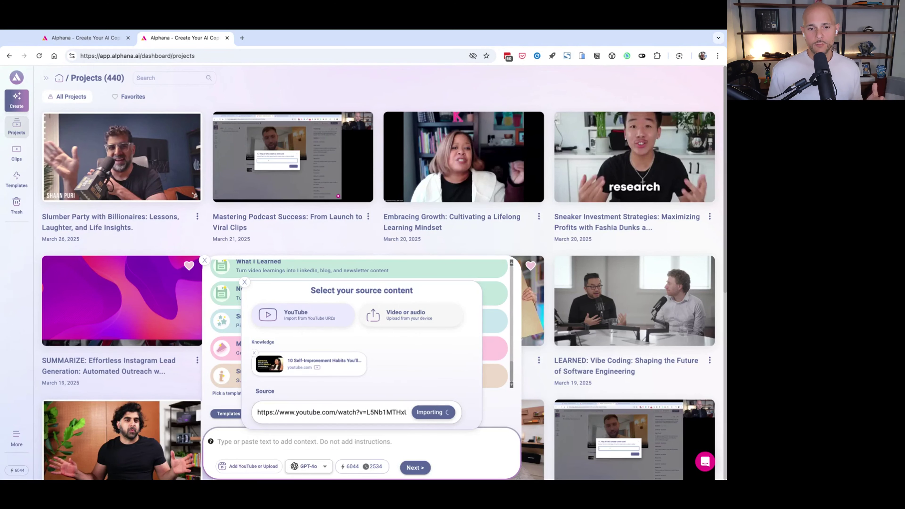
In the other browser tab, select the Product or Startup Ideas card for the imported video about building AI startups.
left_click(77, 43)
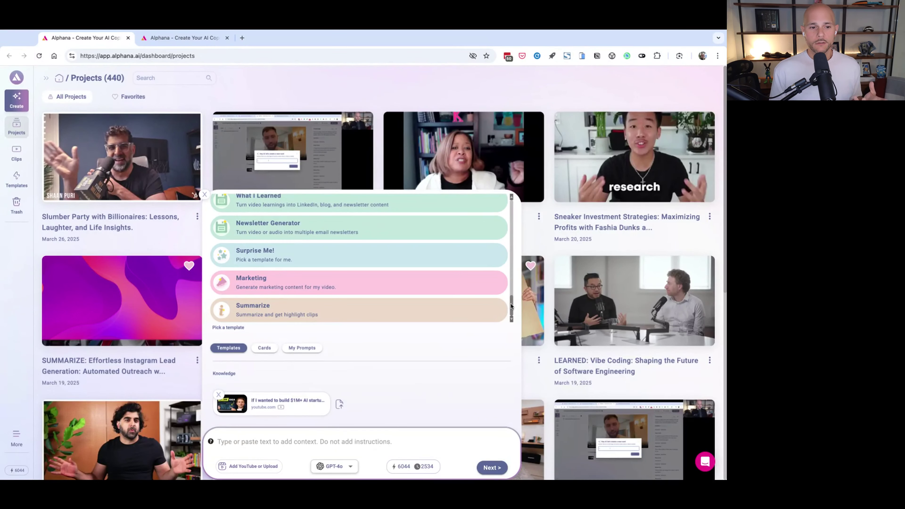
left_click(274, 349)
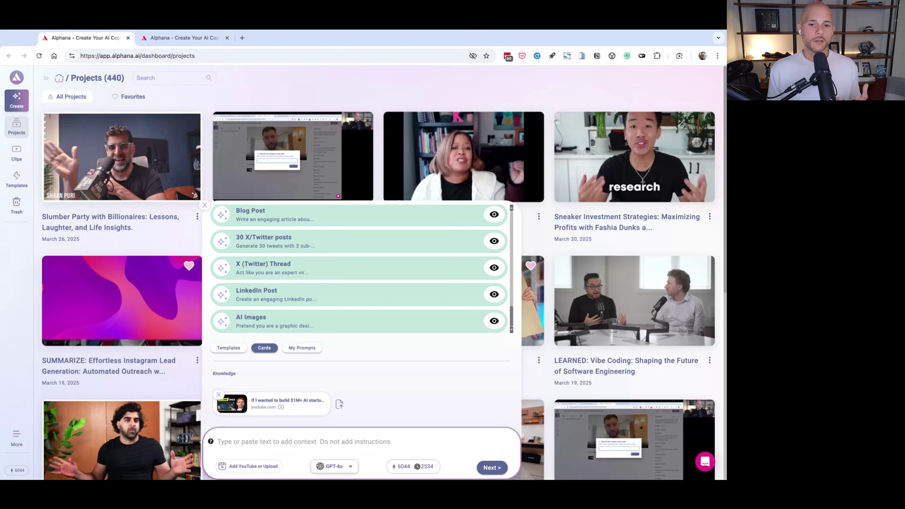
scroll(359, 267, "up", 10)
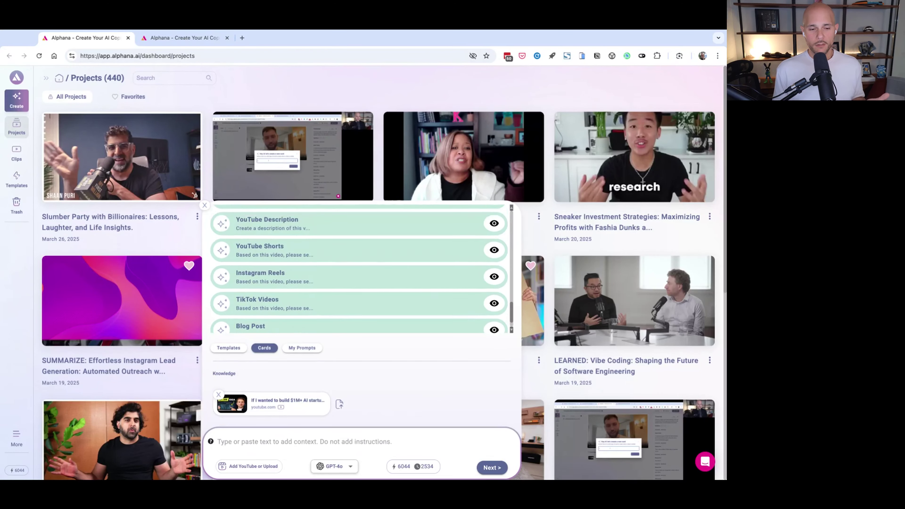
scroll(360, 267, "up", 10)
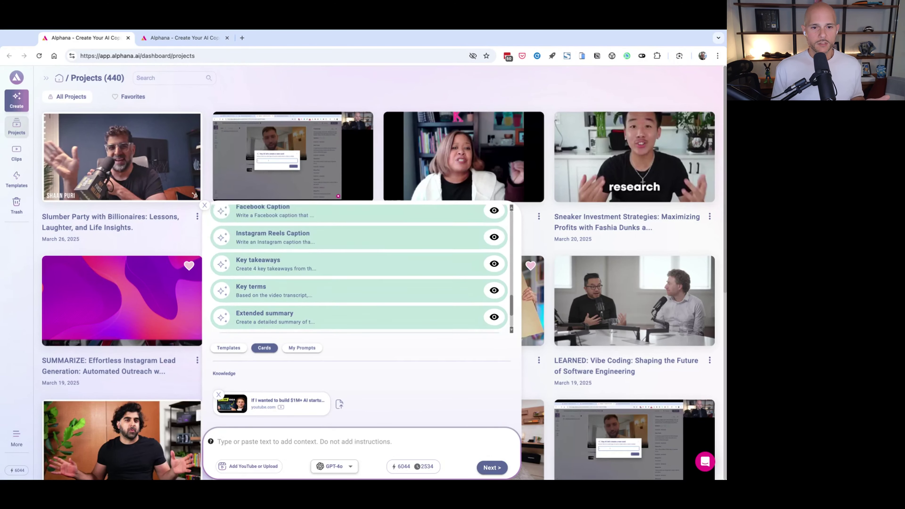
scroll(359, 267, "up", 10)
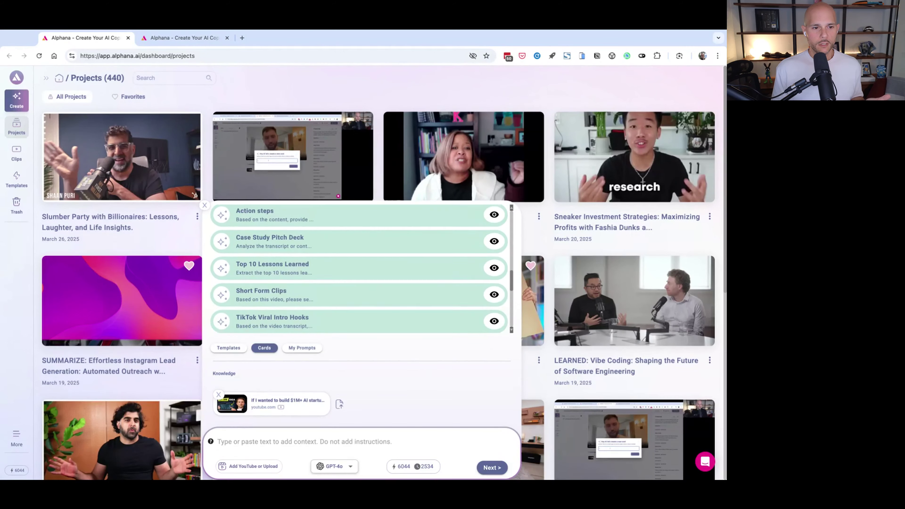
scroll(360, 267, "up", 10)
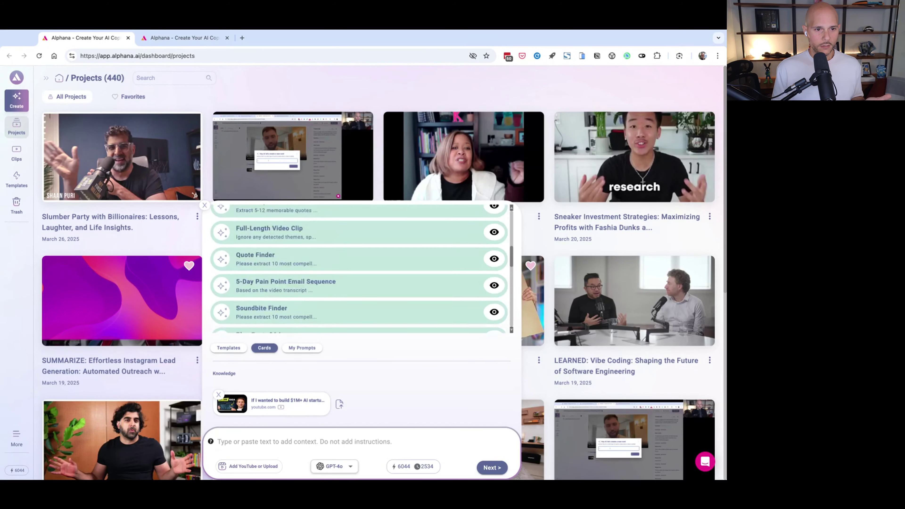
scroll(359, 267, "up", 10)
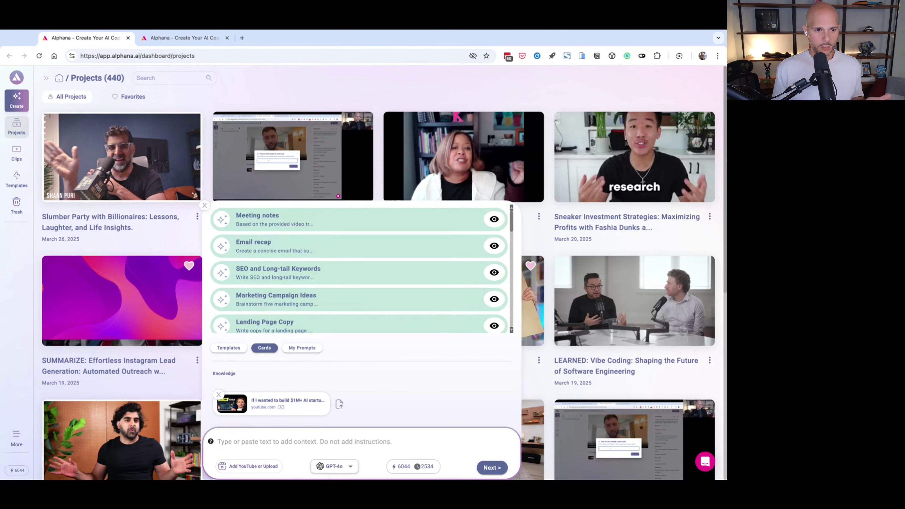
scroll(359, 268, "down", 8)
scroll(359, 267, "down", 10)
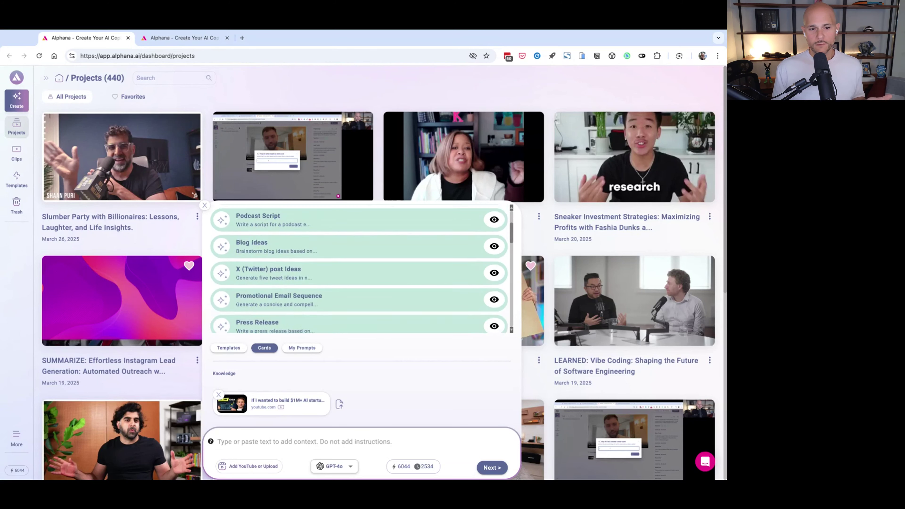
scroll(359, 268, "down", 3)
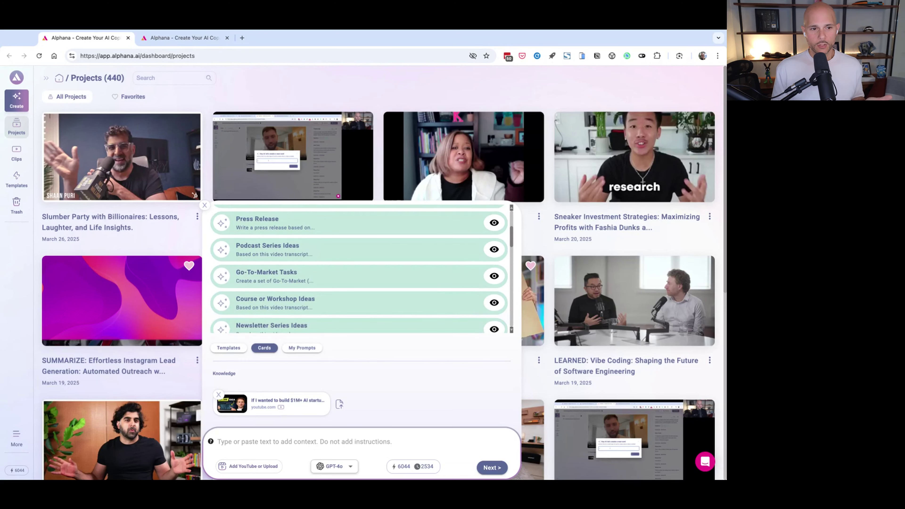
scroll(360, 267, "down", 8)
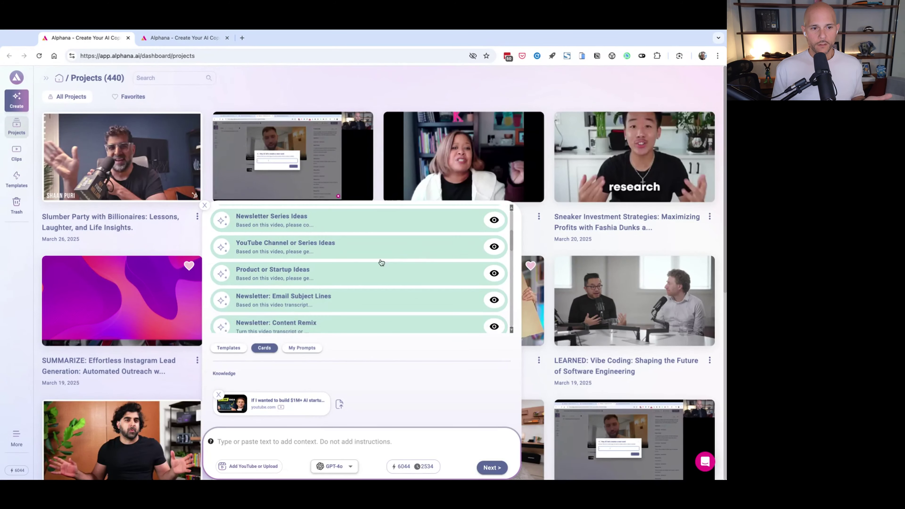
left_click(380, 263)
Generate the Product or Startup Ideas content without editing the transcript first.
left_click(488, 471)
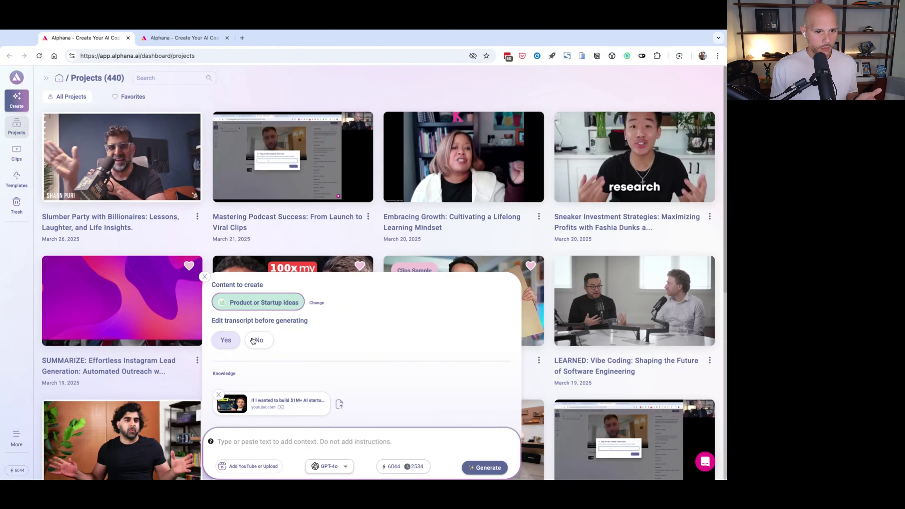
left_click(263, 341)
left_click(484, 467)
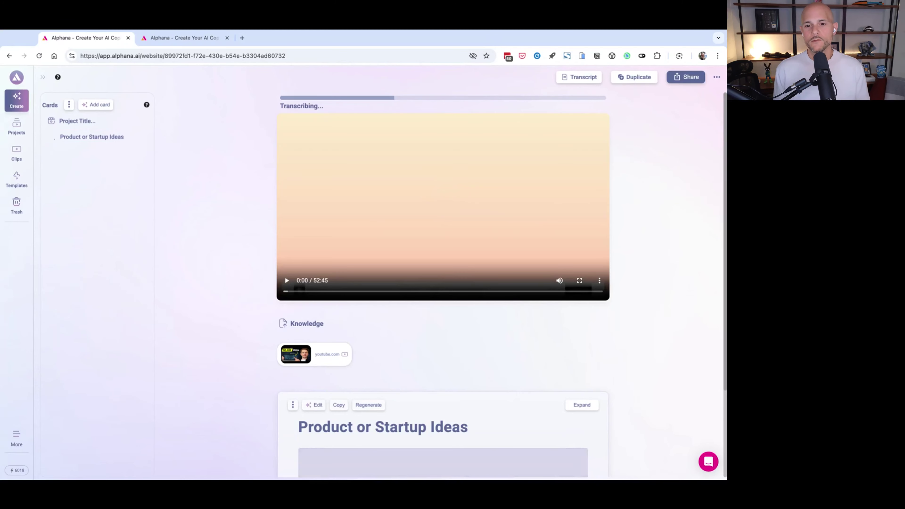
Check the transcription progress of the startup video project and the import progress of the self-improvement video in the other tab.
scroll(637, 282, "down", 3)
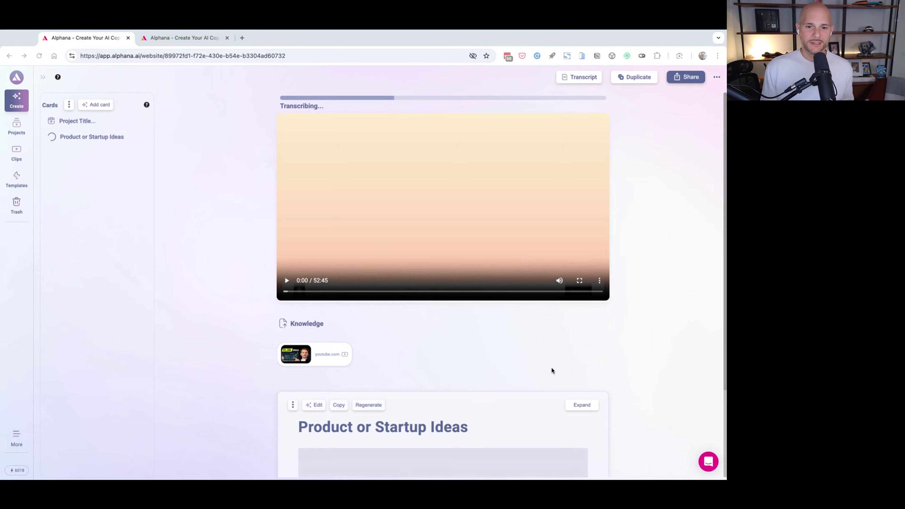
scroll(551, 367, "down", 3)
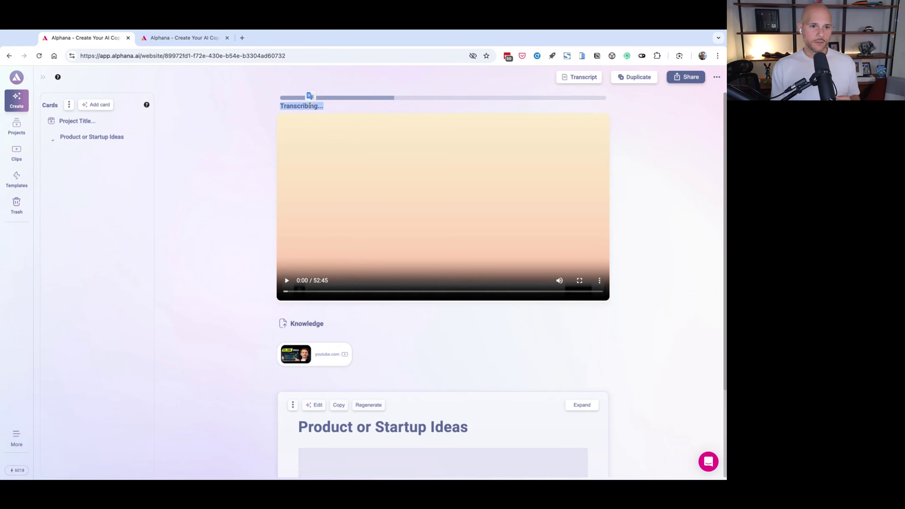
left_click(163, 39)
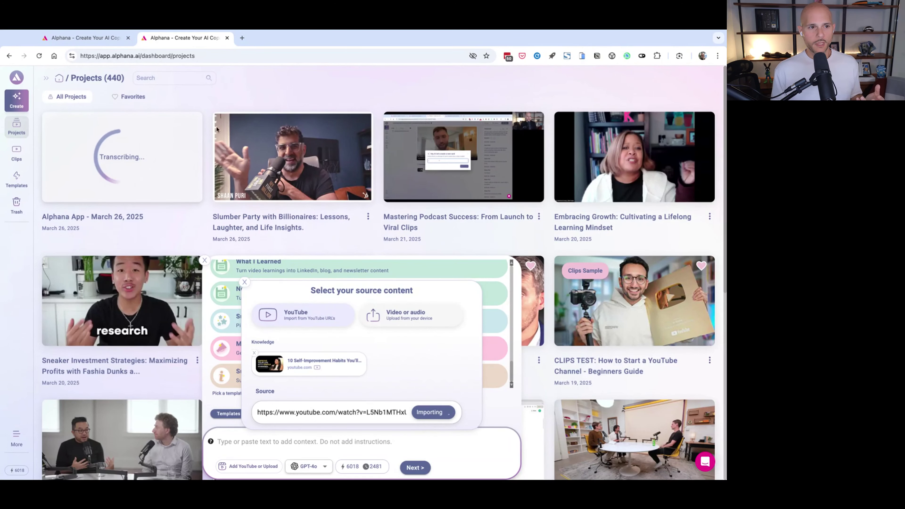
left_click(86, 38)
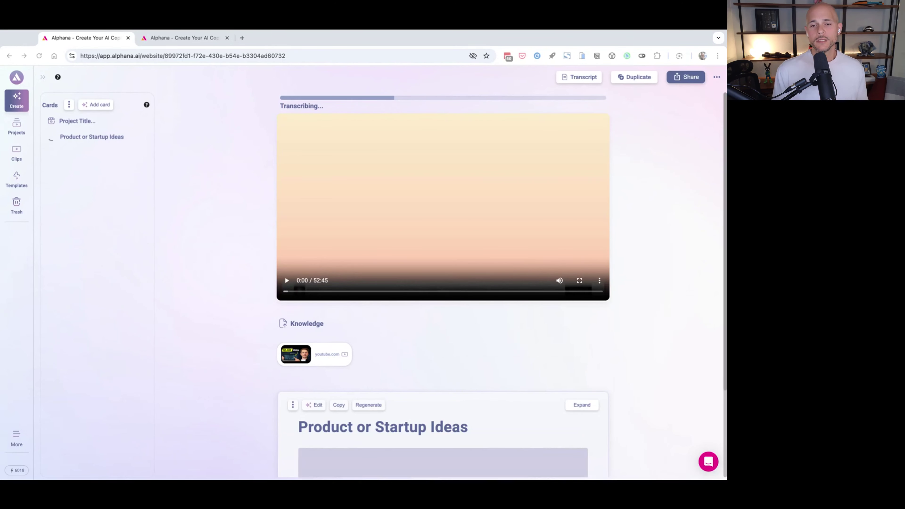
scroll(558, 211, "down", 3)
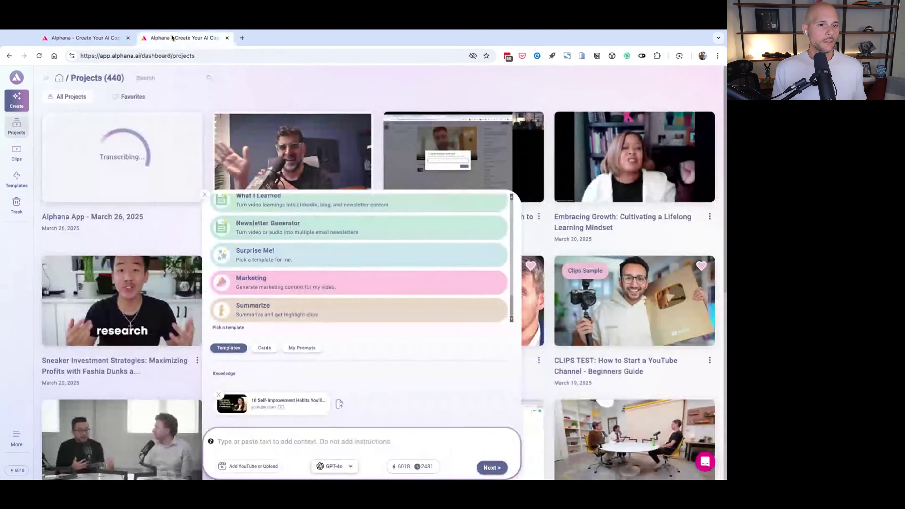
Return to the self-improvement habits video's project and select the Transcript Generator template after browsing the cards and templates.
left_click(183, 38)
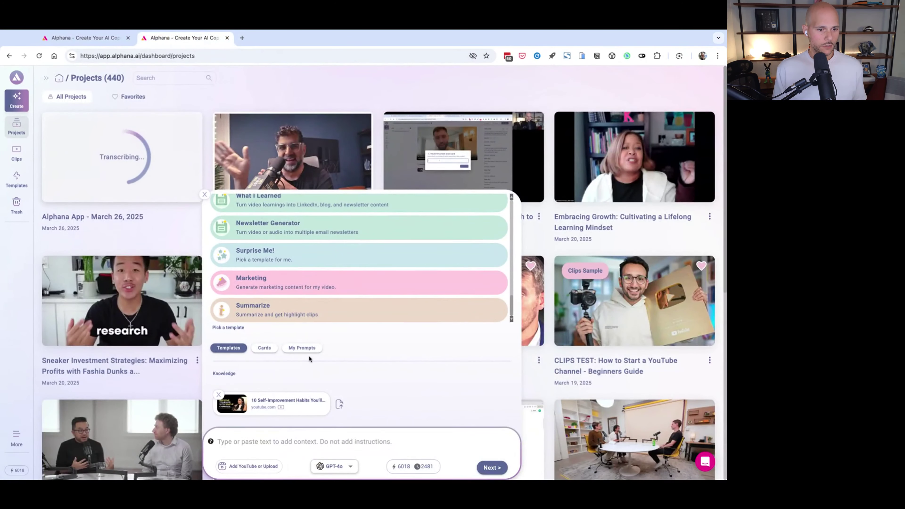
left_click(268, 351)
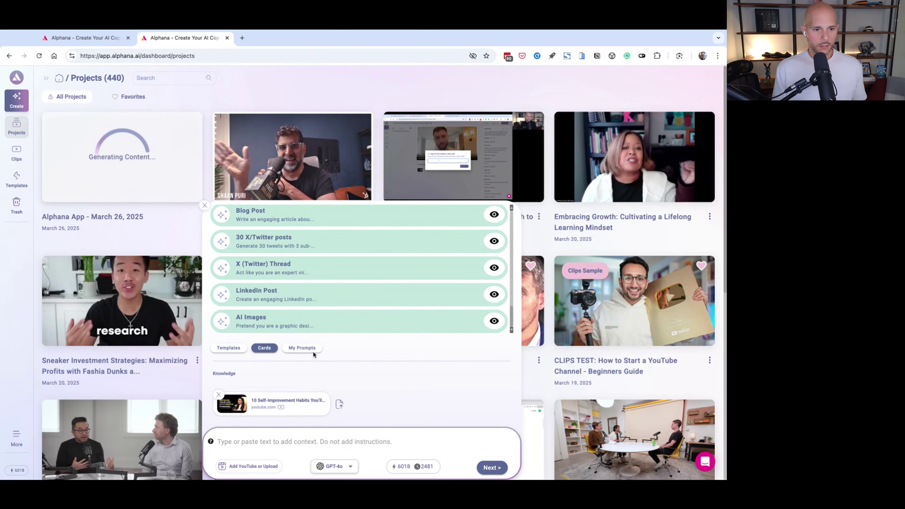
scroll(512, 315, "up", 3)
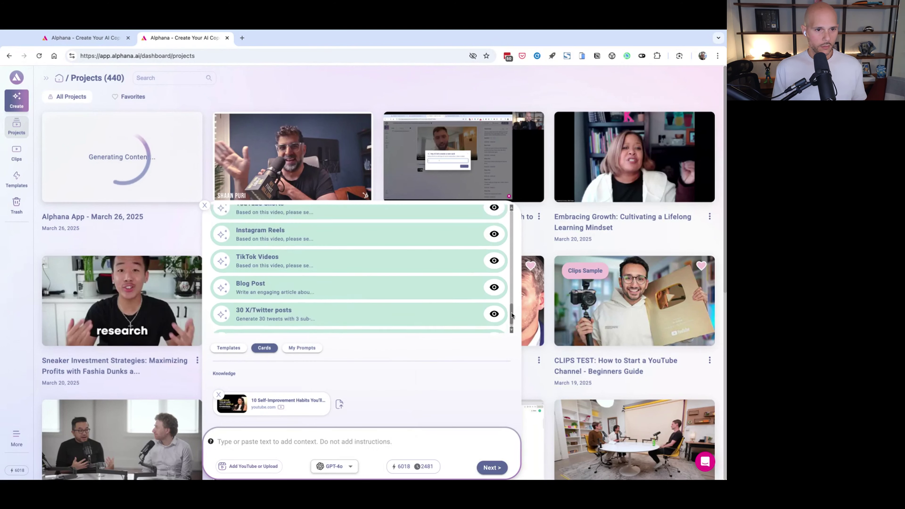
scroll(512, 315, "up", 3)
scroll(512, 314, "down", 7)
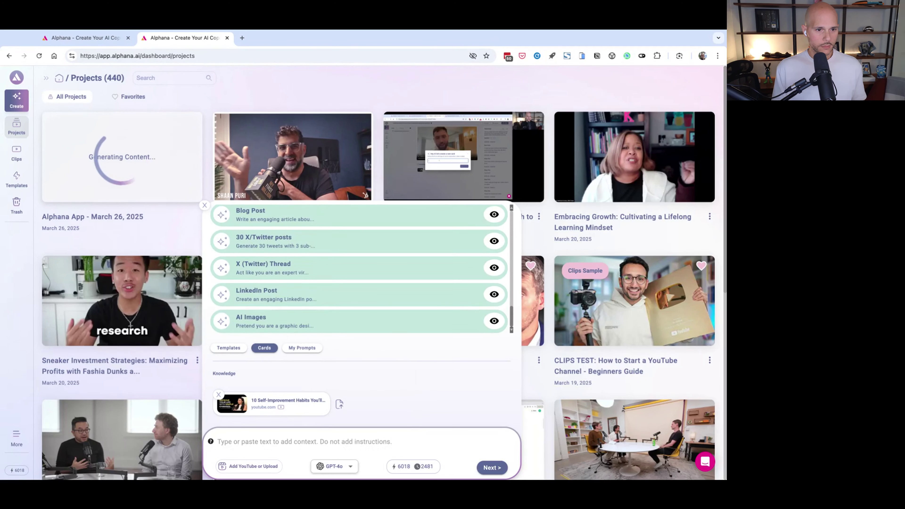
scroll(443, 332, "up", 2)
left_click(228, 347)
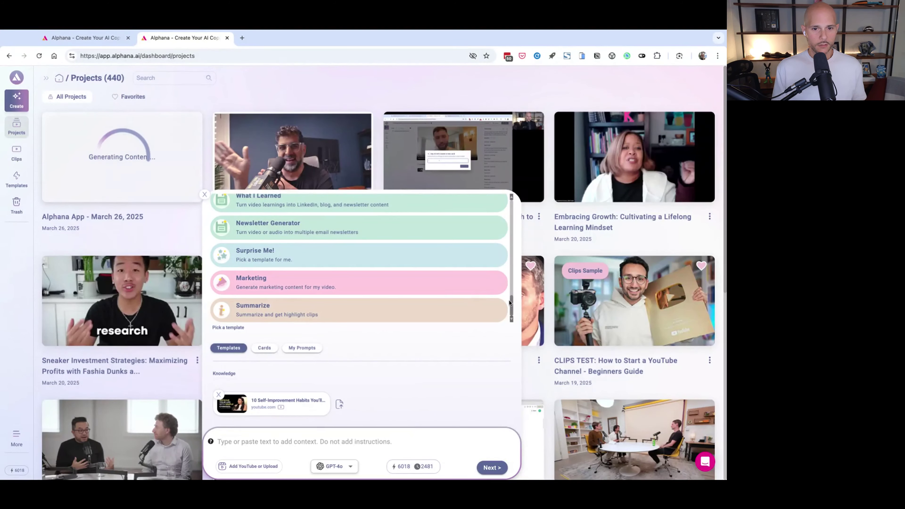
scroll(509, 302, "up", 5)
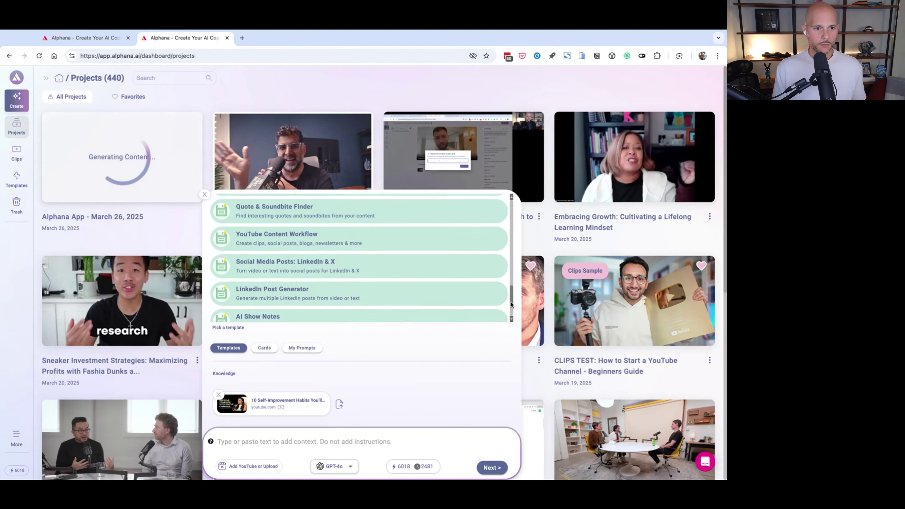
scroll(510, 304, "up", 10)
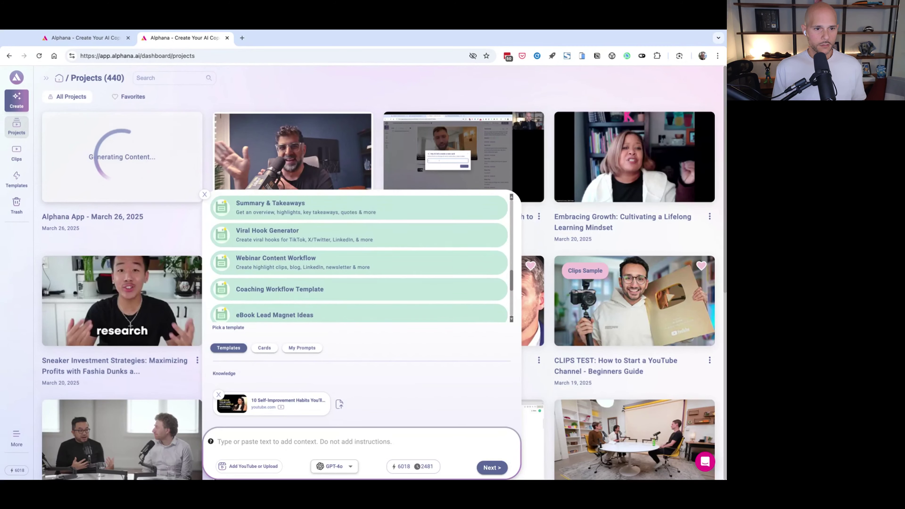
scroll(511, 304, "up", 6)
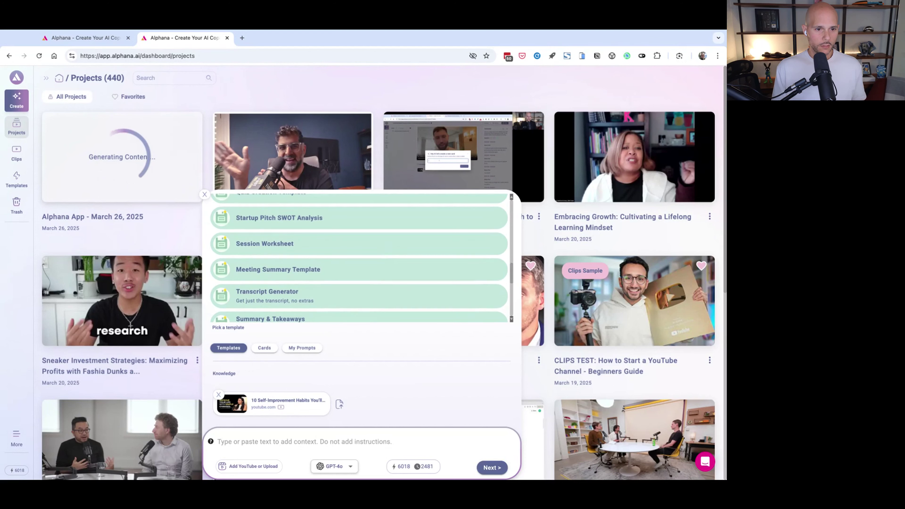
left_click(278, 299)
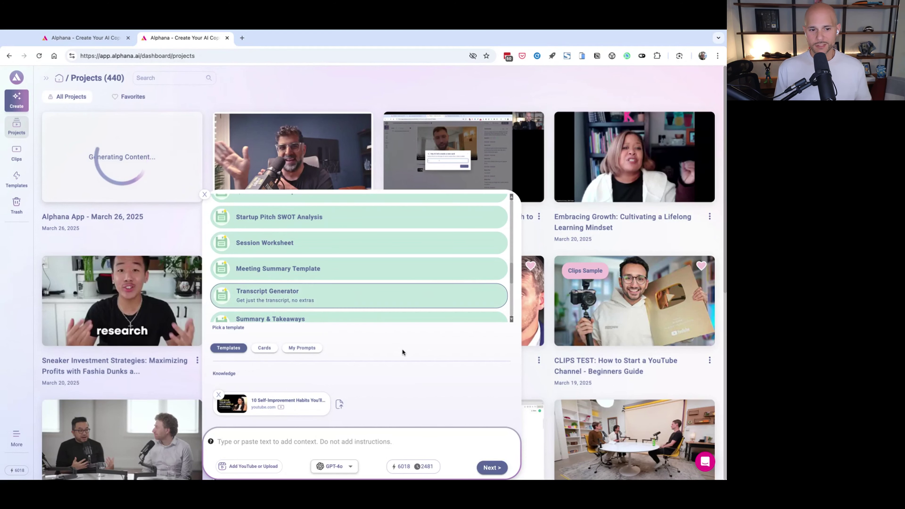
Generate the transcript project for the self-improvement habits video, choosing not to edit the transcript beforehand.
left_click(493, 468)
left_click(258, 341)
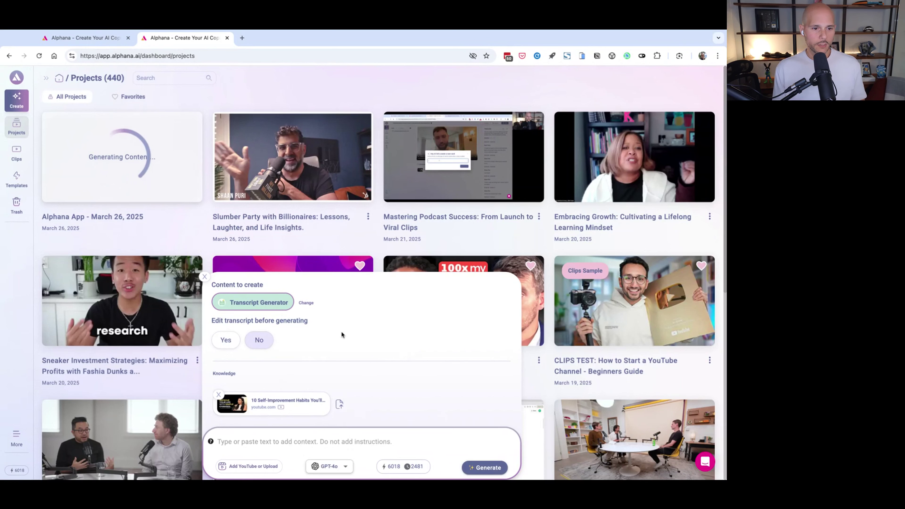
left_click(485, 468)
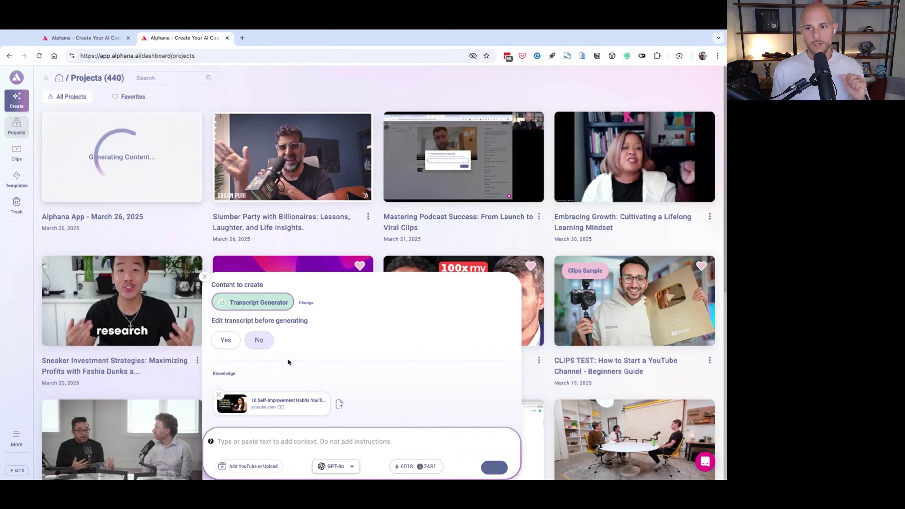
Return to the startup video's project and review the generated Product or Startup Ideas card from start to end.
left_click(74, 40)
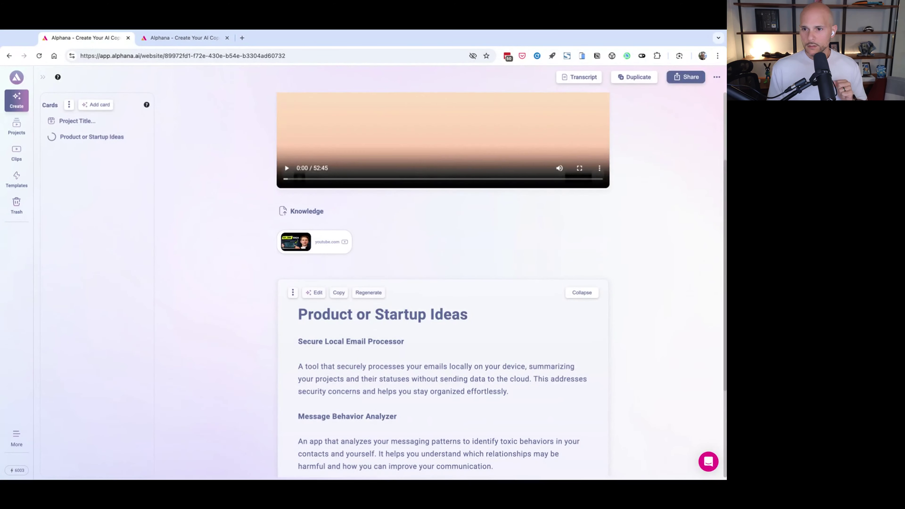
scroll(570, 393, "down", 5)
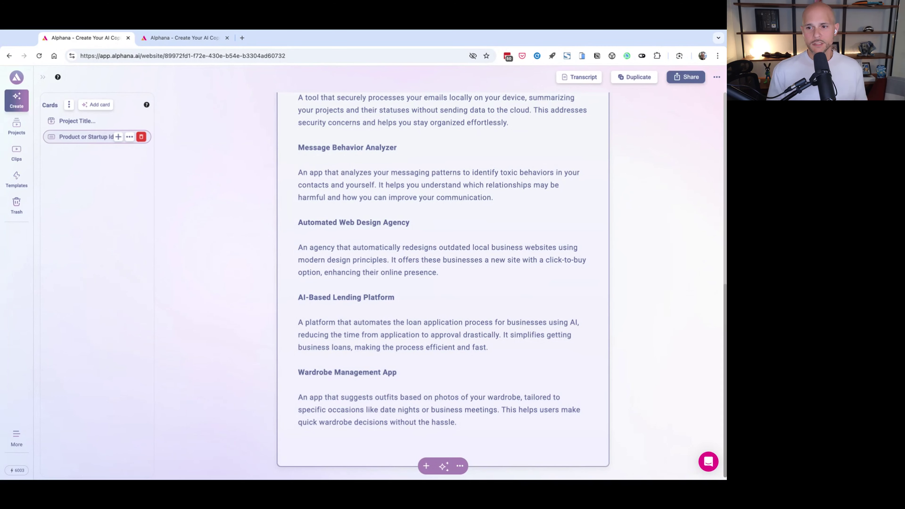
scroll(443, 285, "up", 10)
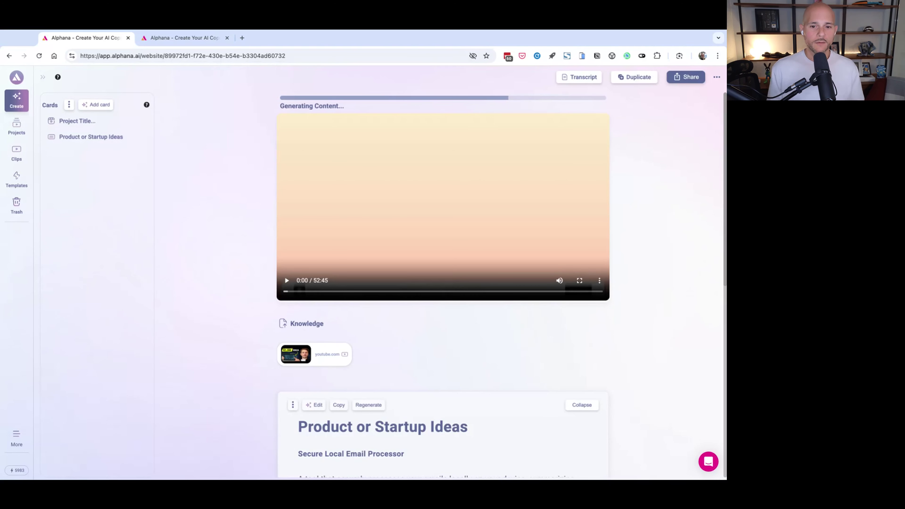
scroll(555, 355, "down", 5)
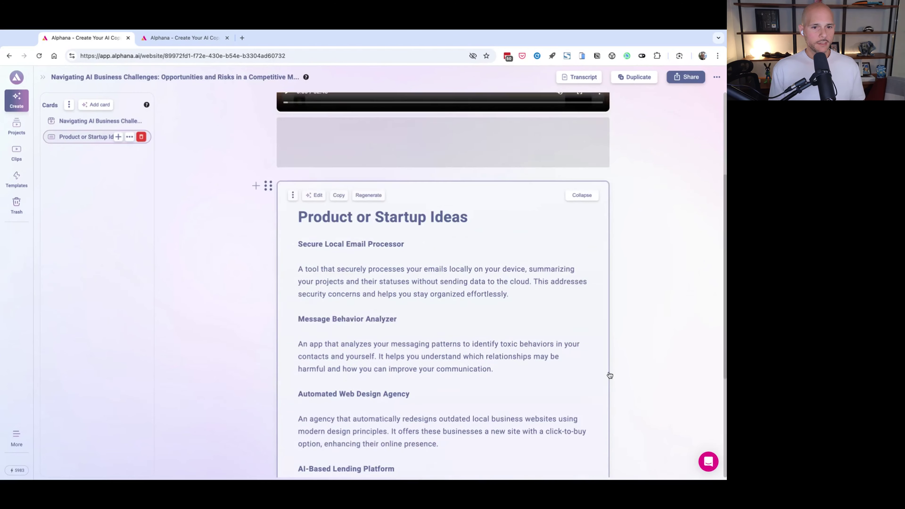
Play the startup video in its project, skip ahead to about 1:19, and pause it.
scroll(629, 285, "up", 5)
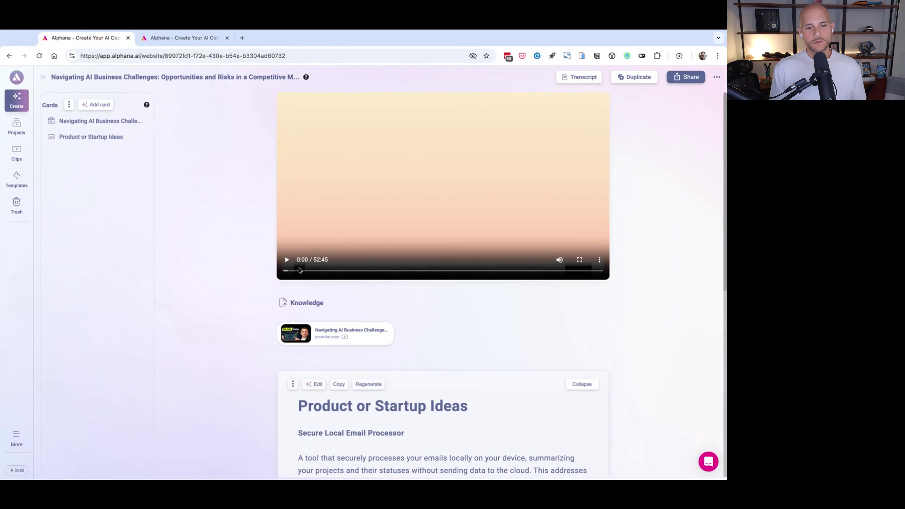
left_click(288, 260)
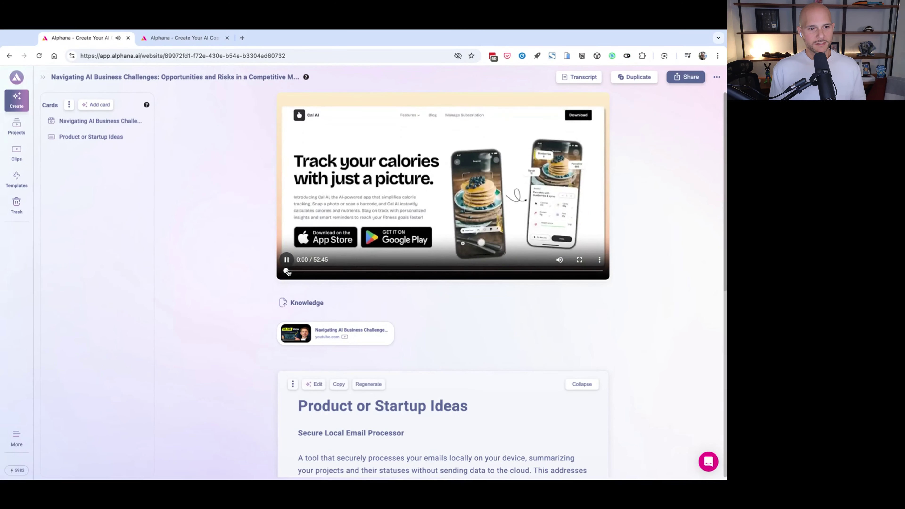
left_click(290, 272)
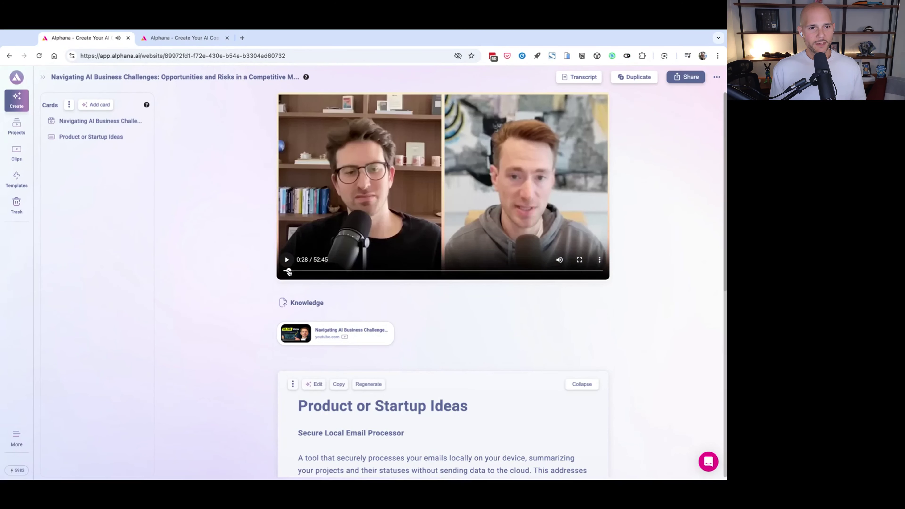
left_click(286, 260)
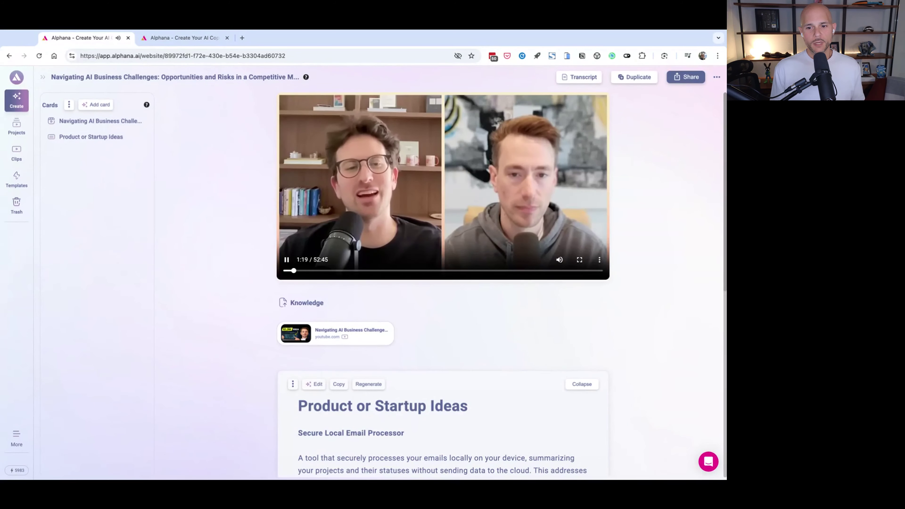
left_click(285, 260)
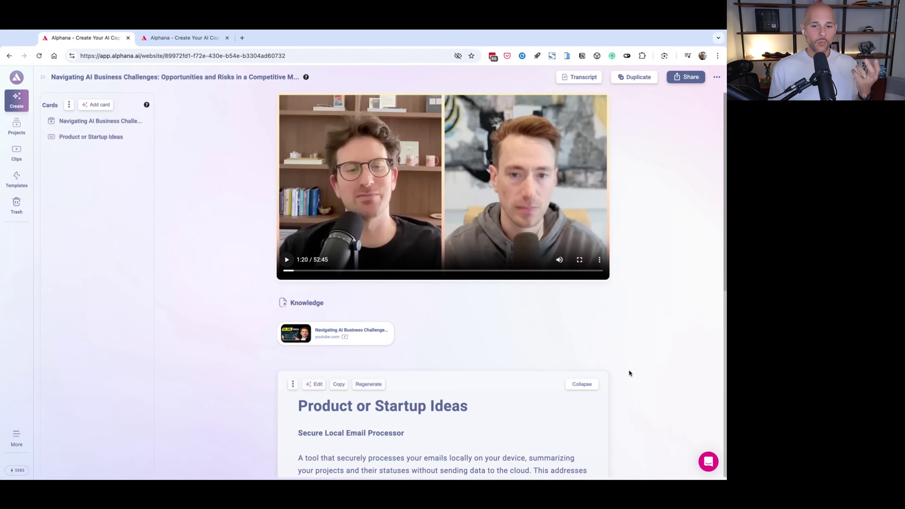
Skim the generated Product or Startup Ideas card through the Wardrobe Management App idea and return to its heading.
scroll(628, 381, "down", 10)
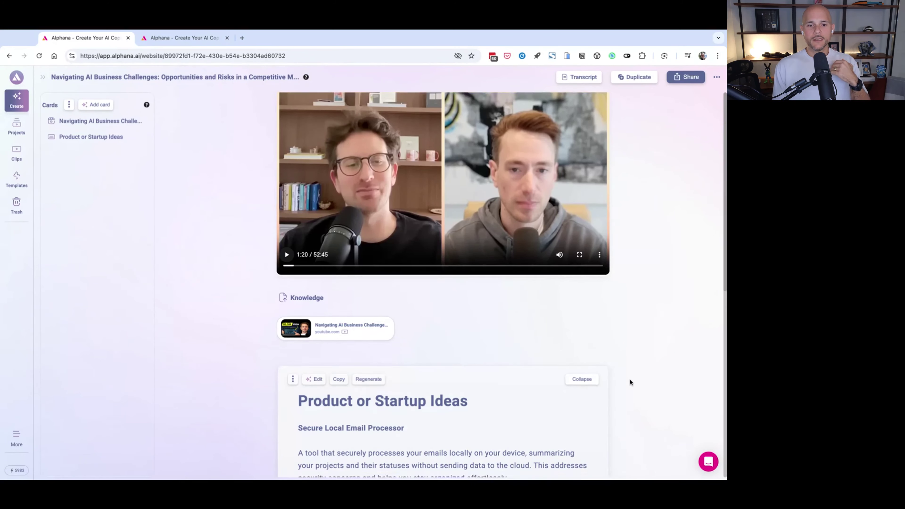
scroll(629, 380, "up", 2)
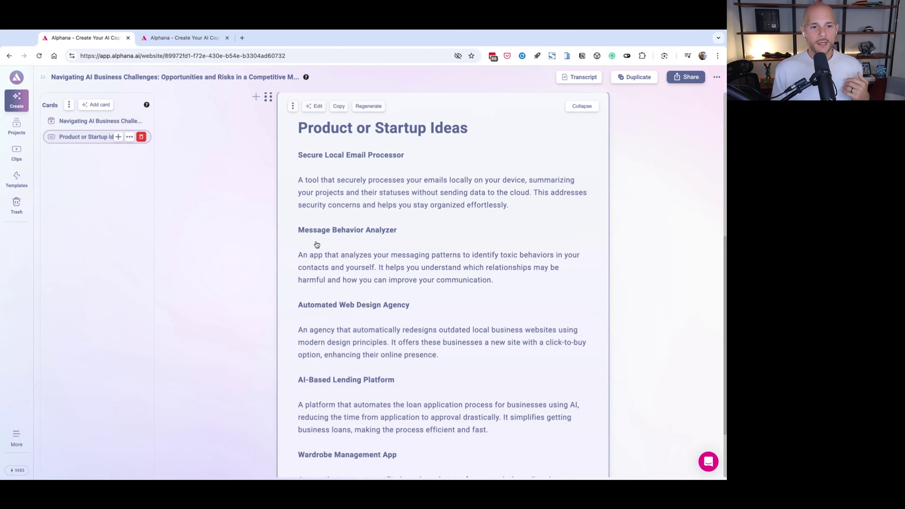
scroll(423, 345, "down", 3)
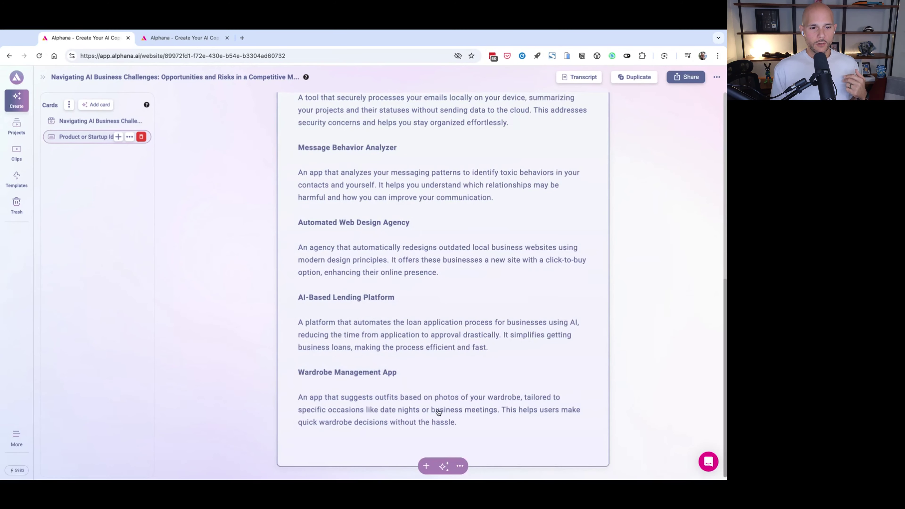
scroll(642, 303, "up", 5)
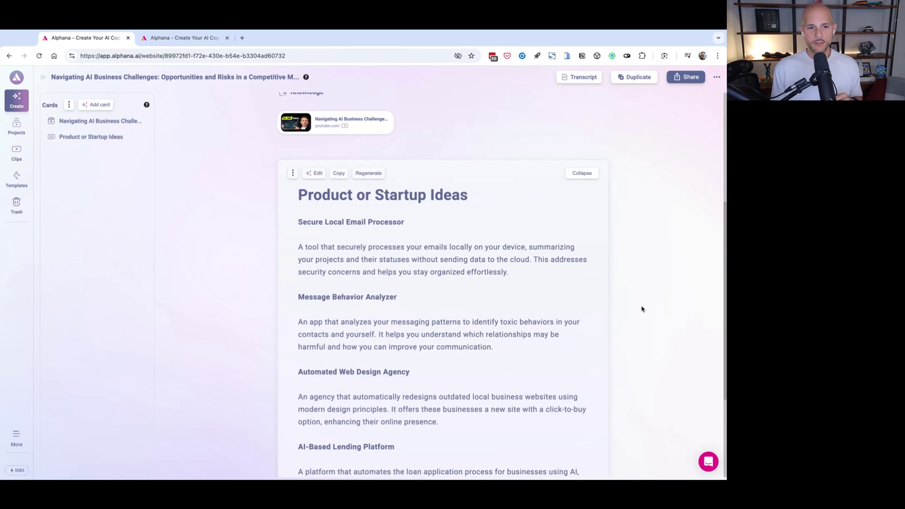
Open the AI prompt behind the Product or Startup Ideas card and enlarge the page to read it.
left_click(315, 174)
scroll(367, 267, "down", 1)
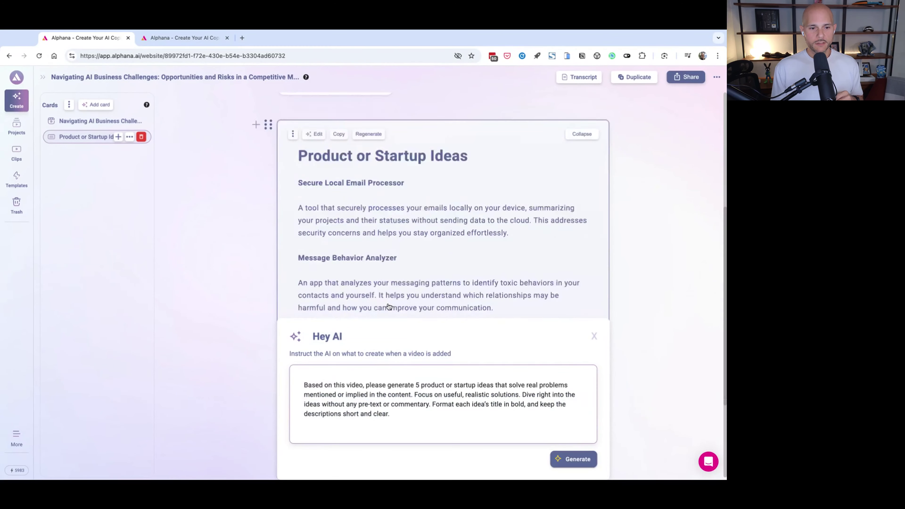
key("super+equal")
key("super+equal")
key("super+equal")
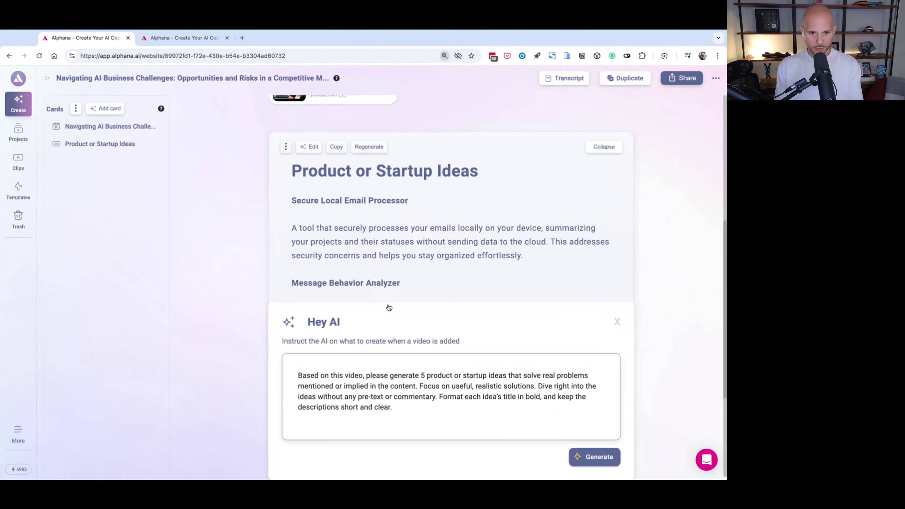
triple_click(353, 353)
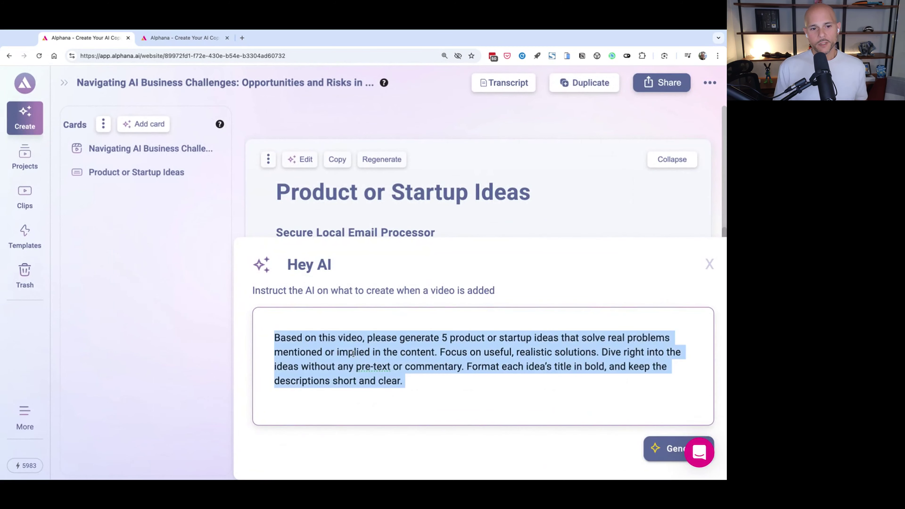
left_click(427, 380)
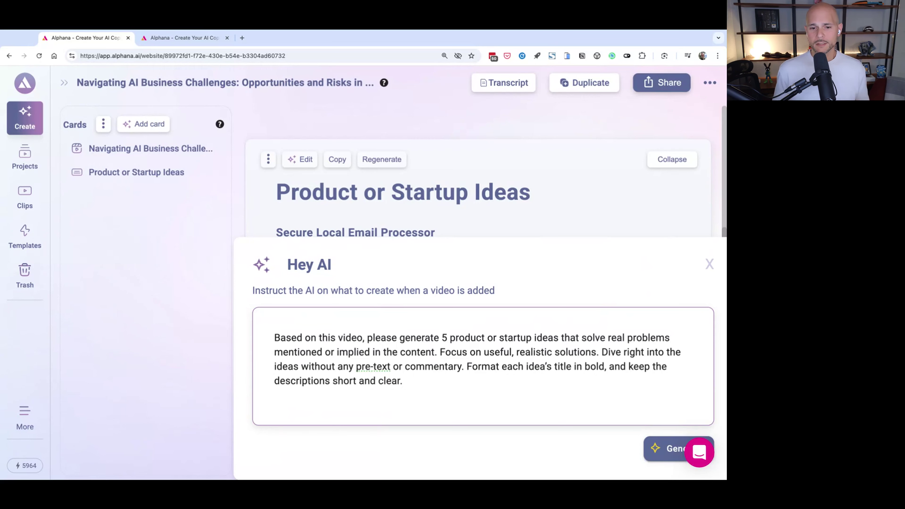
Highlight the full prompt text once more, restore the normal page size, and close the prompt without regenerating the card.
left_click(475, 378)
key("super+a")
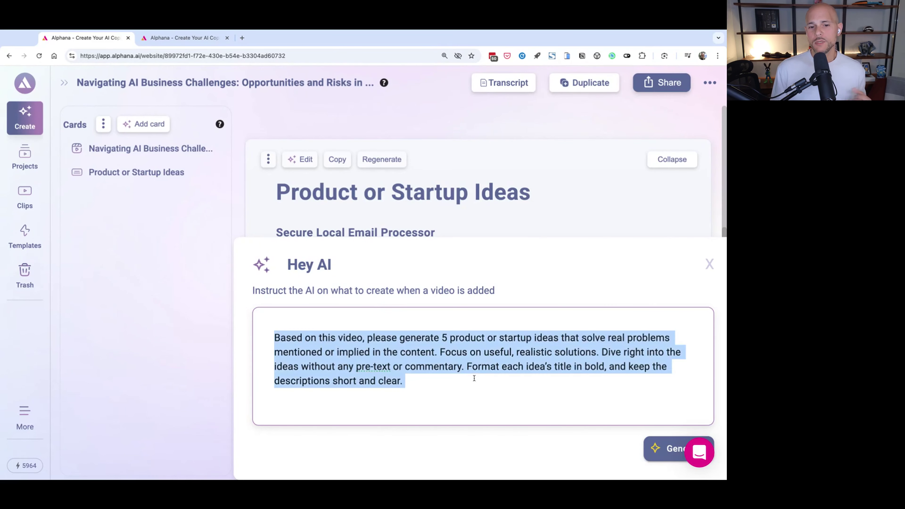
left_click(475, 380)
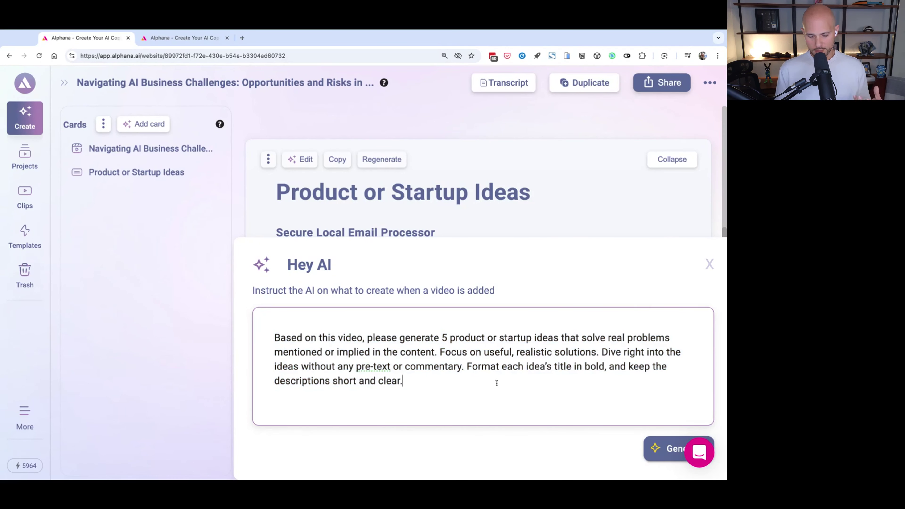
key("super+minus")
key("super+minus")
key("super+minus")
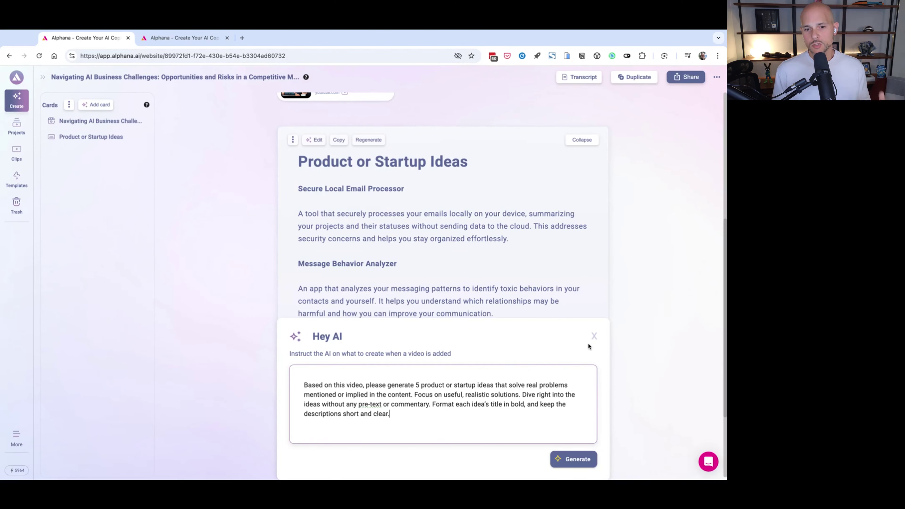
left_click(593, 336)
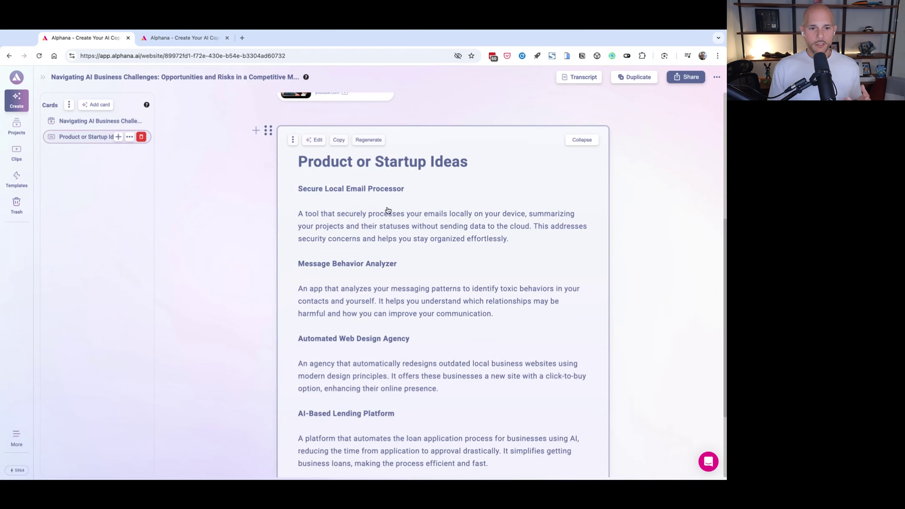
Enlarge the page and read the first startup ideas, highlighting the Message Behavior Analyzer heading and description.
key("super+plus")
key("super+plus")
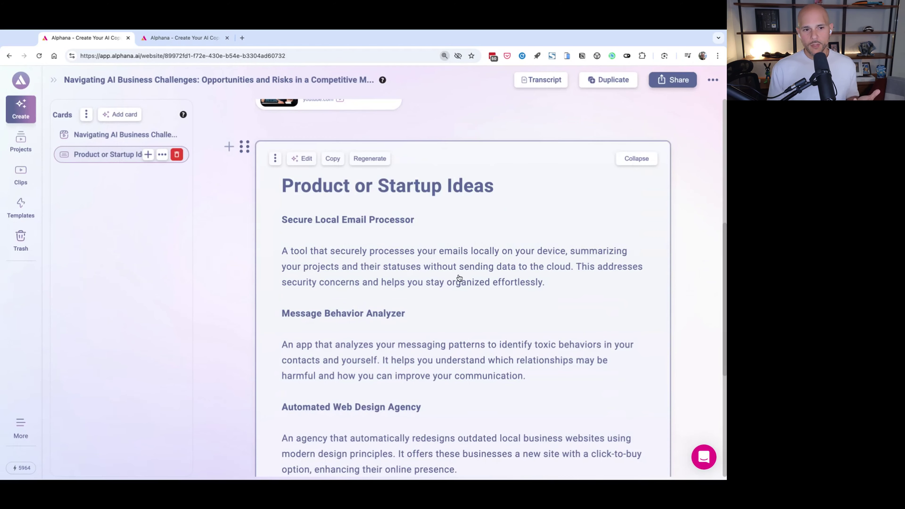
scroll(459, 278, "down", 2)
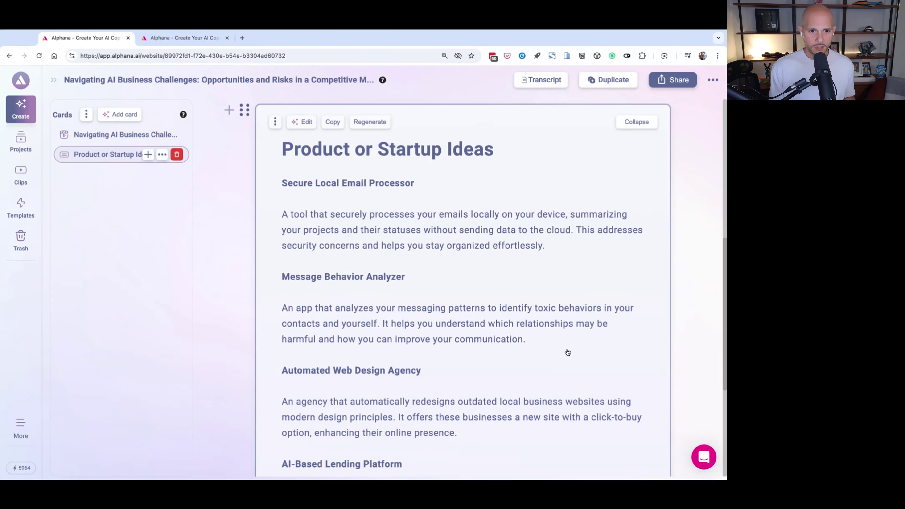
scroll(567, 353, "down", 1)
scroll(377, 264, "down", 1)
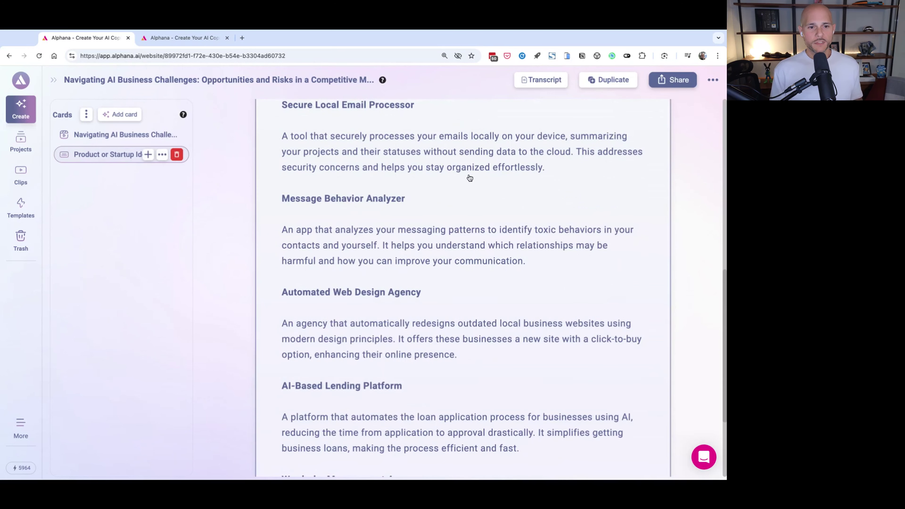
scroll(511, 195, "down", 1)
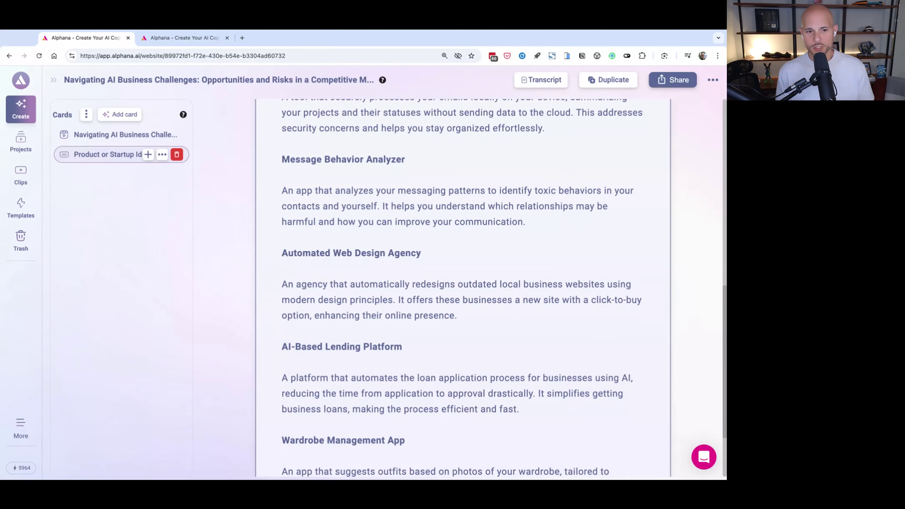
left_click_drag(282, 159, 487, 222)
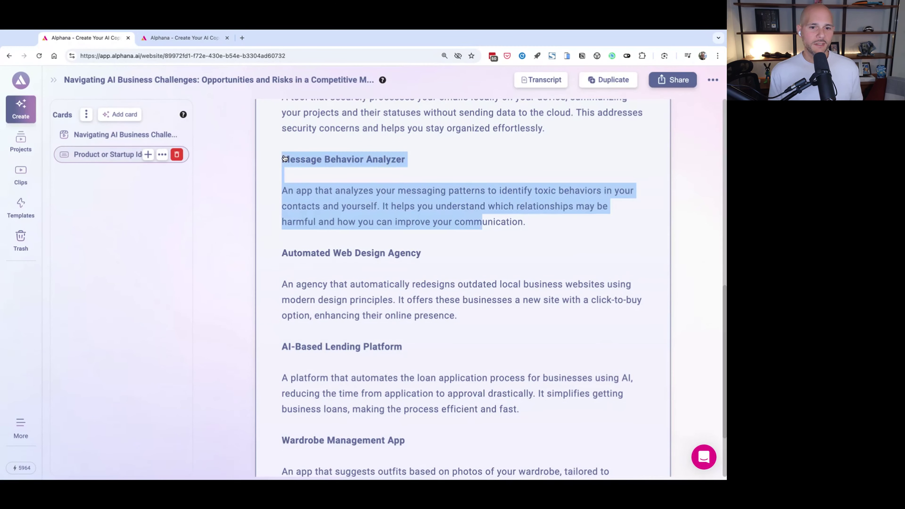
Read the remaining startup ideas, highlighting the AI-Based Lending Platform idea, and reset the page zoom.
scroll(560, 226, "down", 1)
scroll(560, 225, "down", 3)
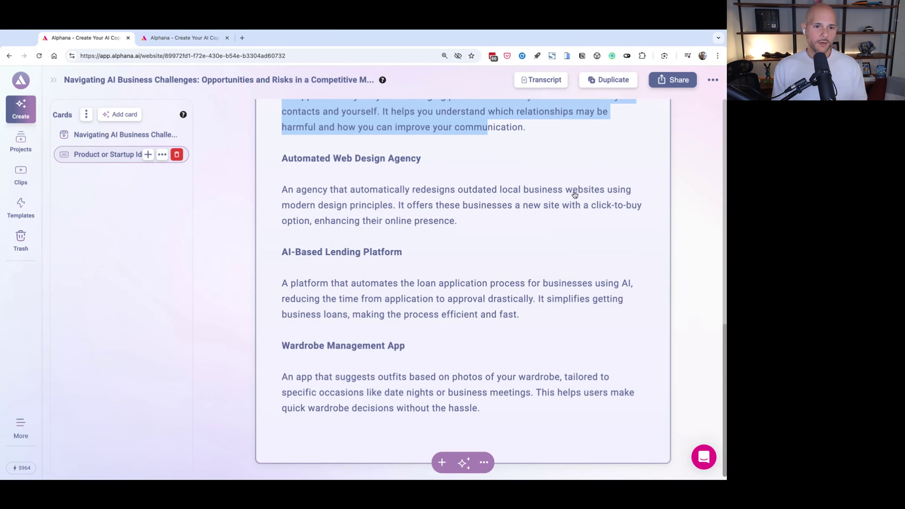
double_click(281, 253)
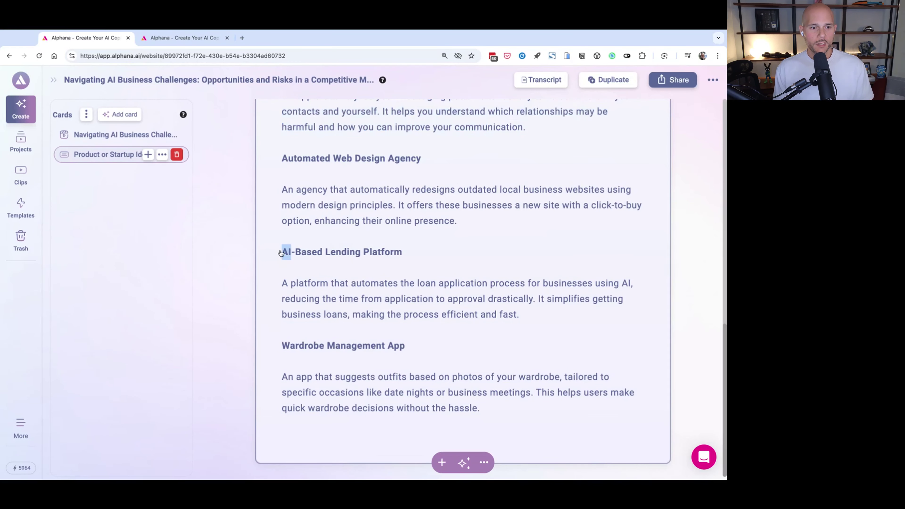
left_click_drag(281, 253, 517, 323)
left_click(537, 328)
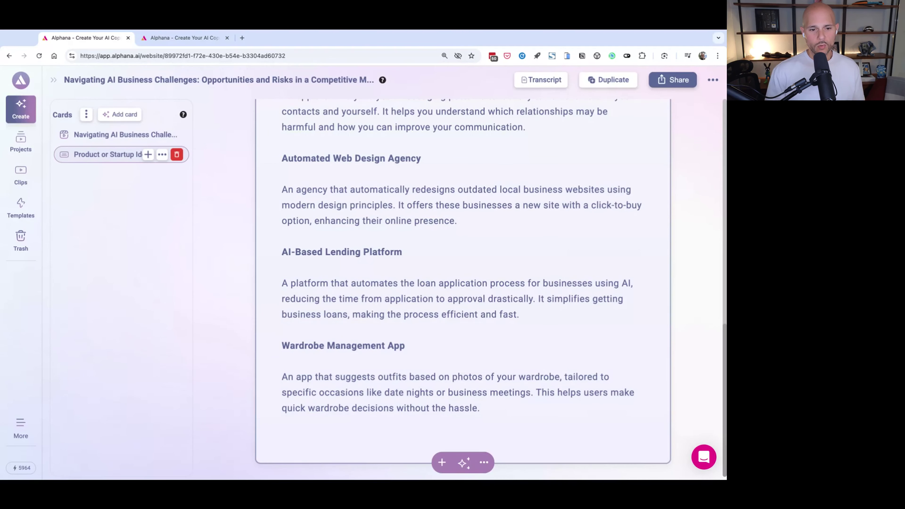
key("ctrl+0")
scroll(580, 271, "up", 3)
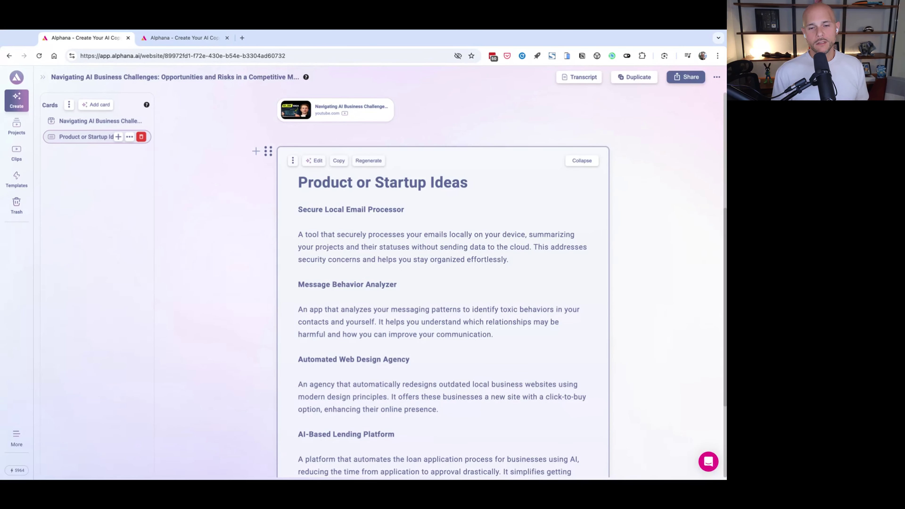
Switch to the self-improvement habits project, examine its timestamped transcript and speaker options, and close the transcript.
key("ctrl+Tab")
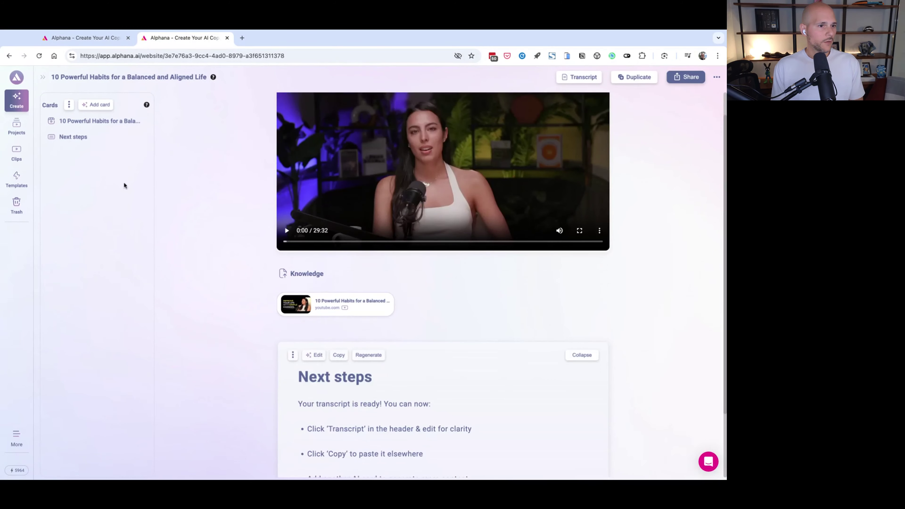
scroll(584, 239, "down", 2)
scroll(584, 239, "up", 3)
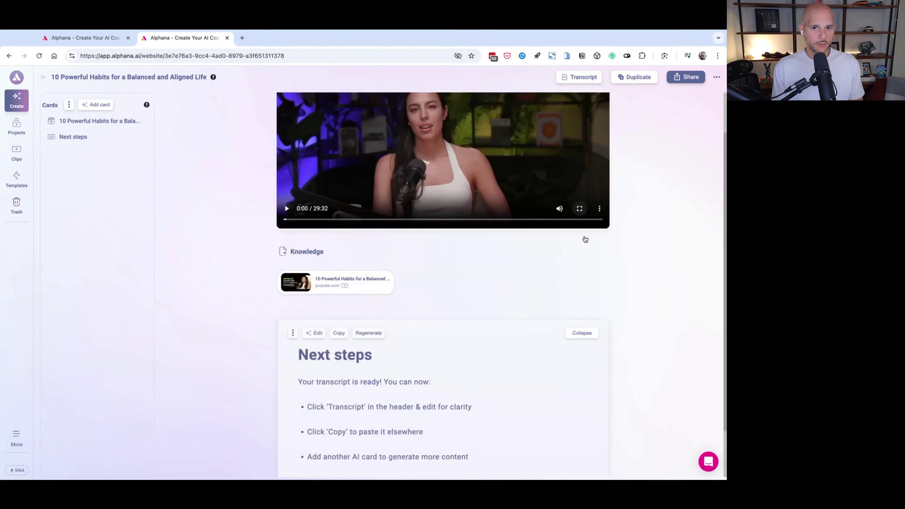
left_click(578, 77)
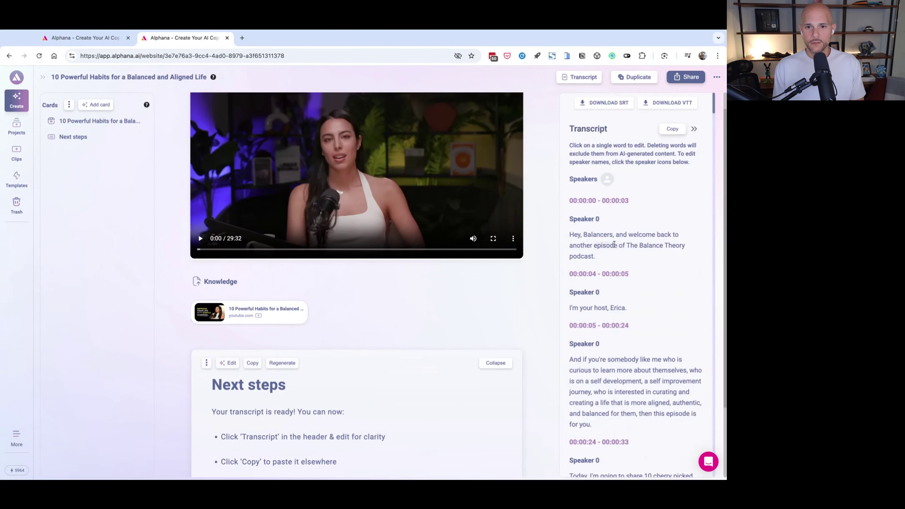
scroll(635, 309, "down", 15)
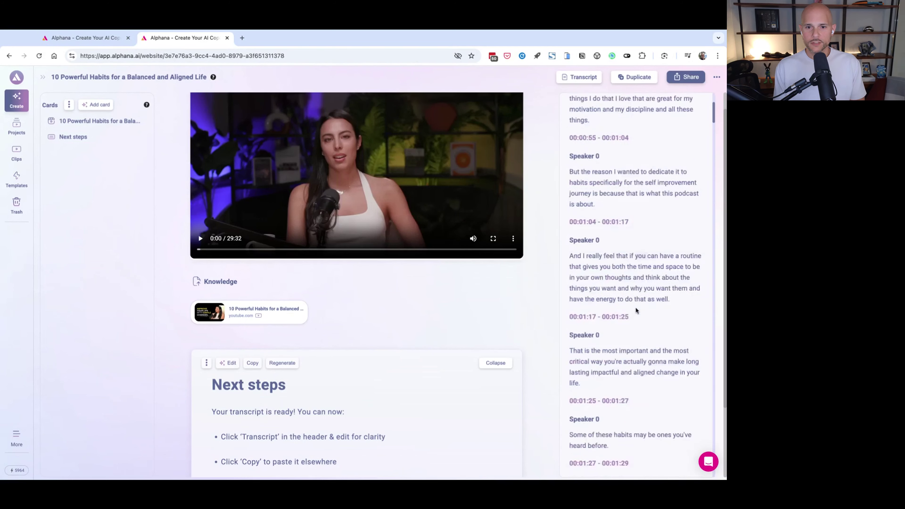
scroll(635, 306, "up", 15)
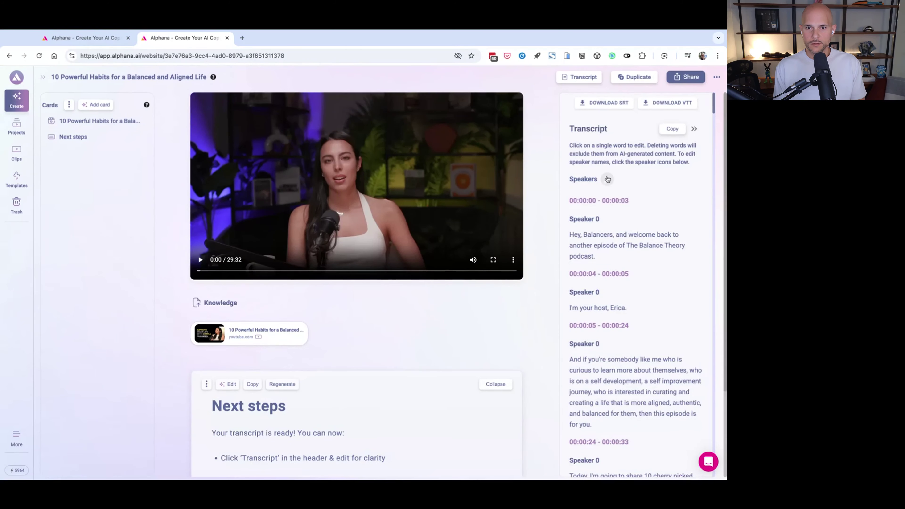
left_click(580, 77)
scroll(463, 438, "down", 5)
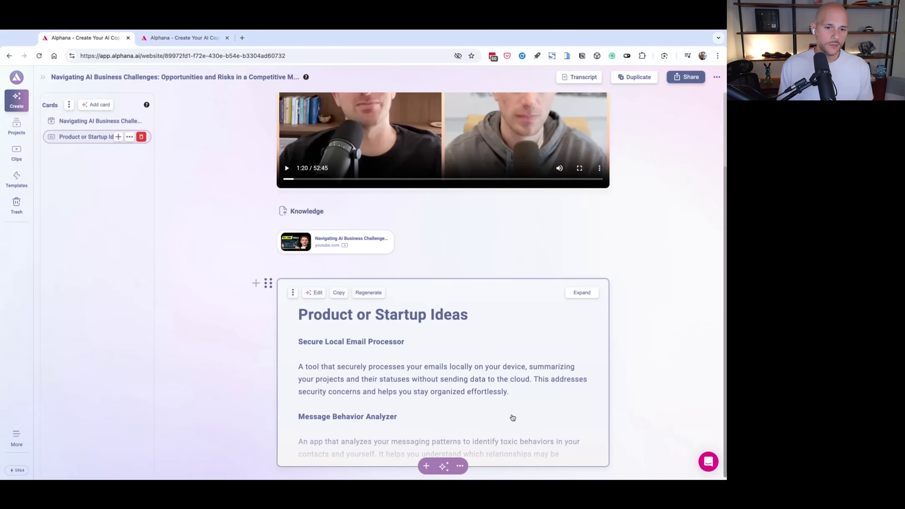
scroll(431, 370, "up", 1)
mouse_move(120, 140)
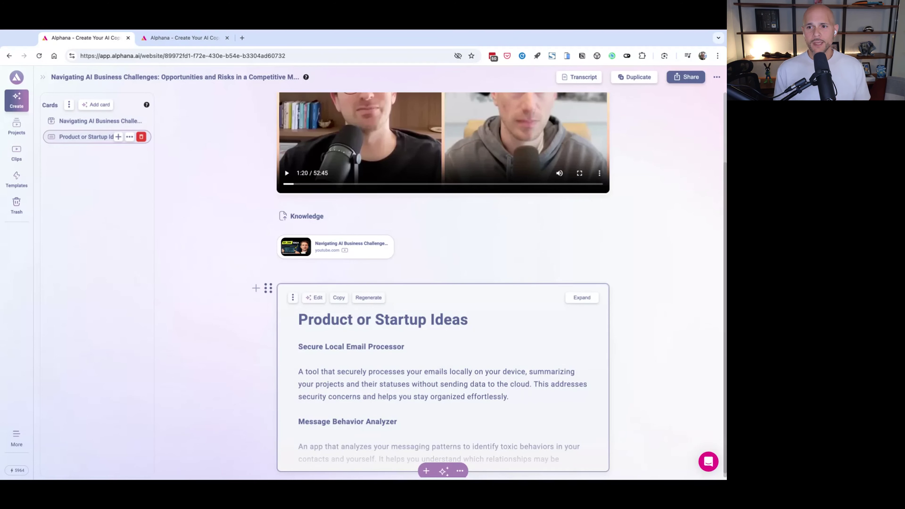
left_click(118, 137)
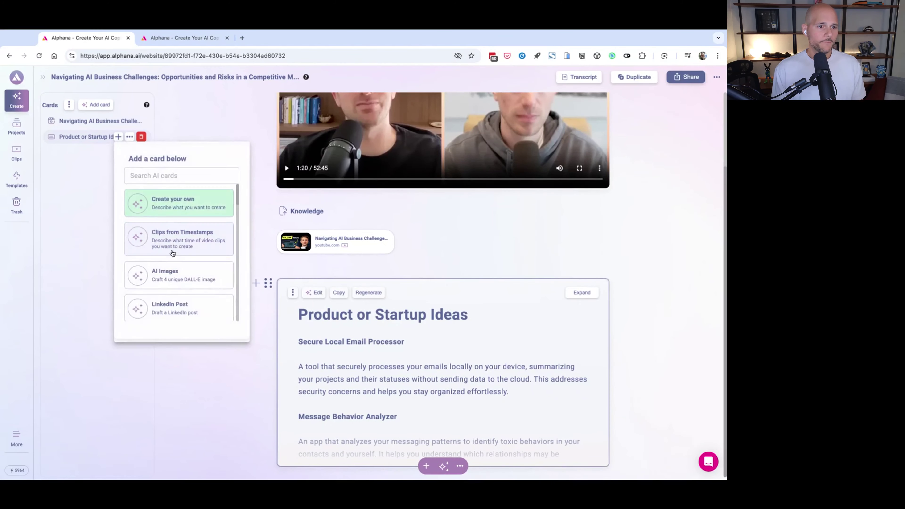
left_click(177, 177)
type("youtu")
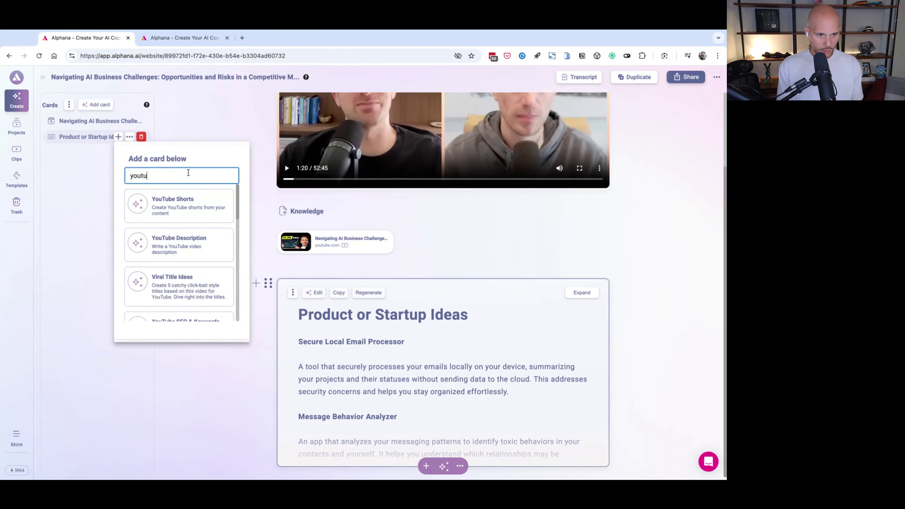
type("be chan")
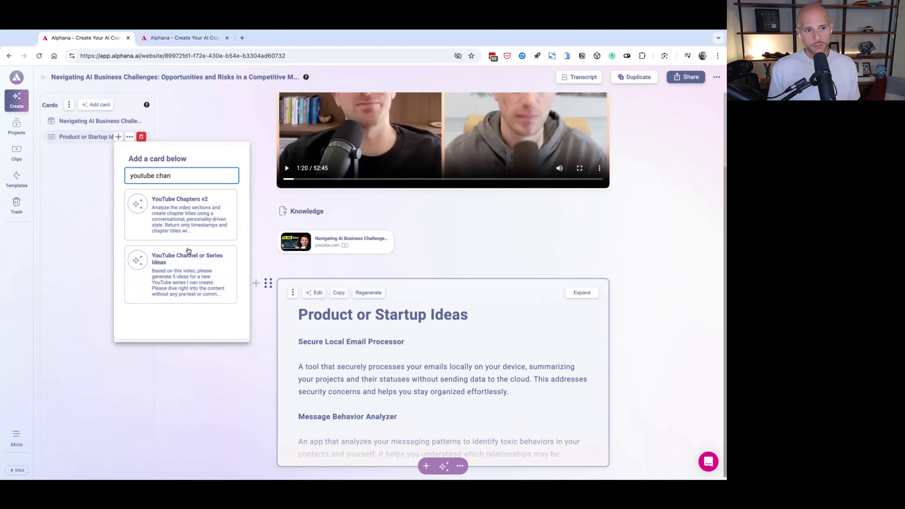
left_click(184, 138)
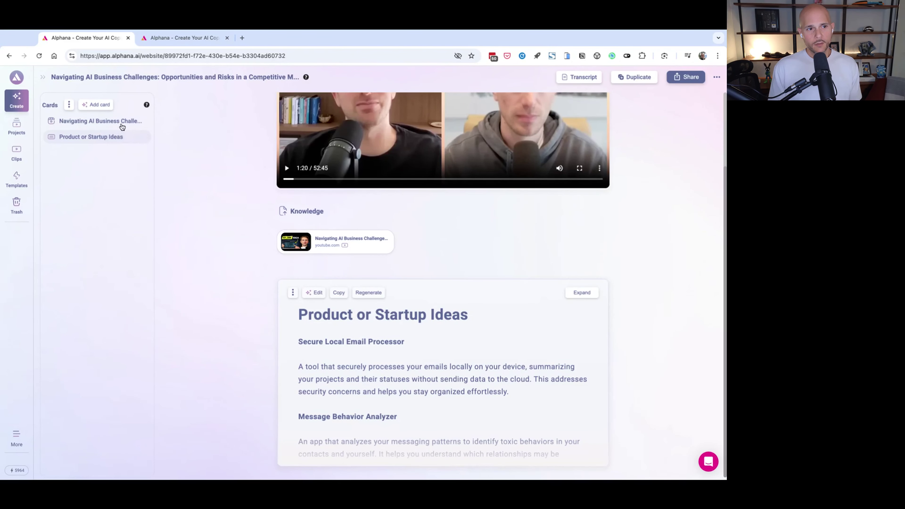
Browse the AI cards, search them for "youtube", and add the YouTube Channel or Series Ideas card to the project.
left_click(106, 105)
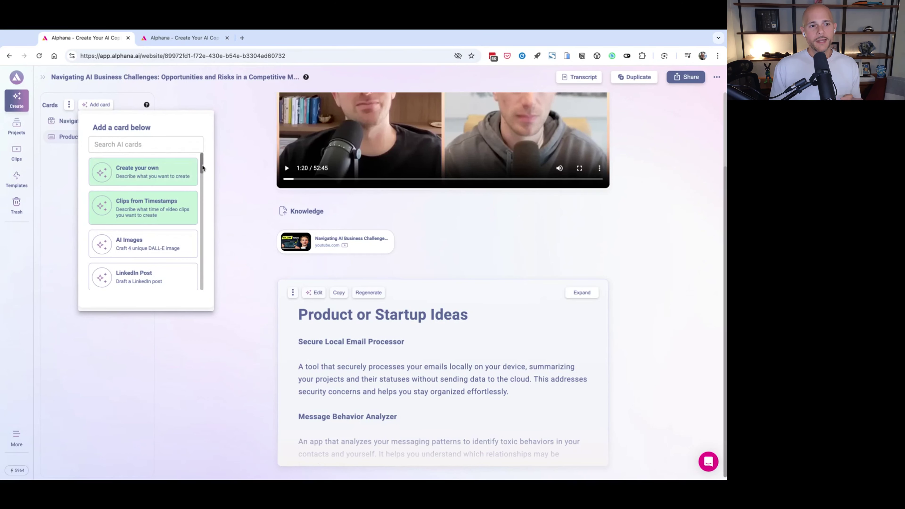
scroll(202, 168, "down", 5)
scroll(203, 165, "down", 2)
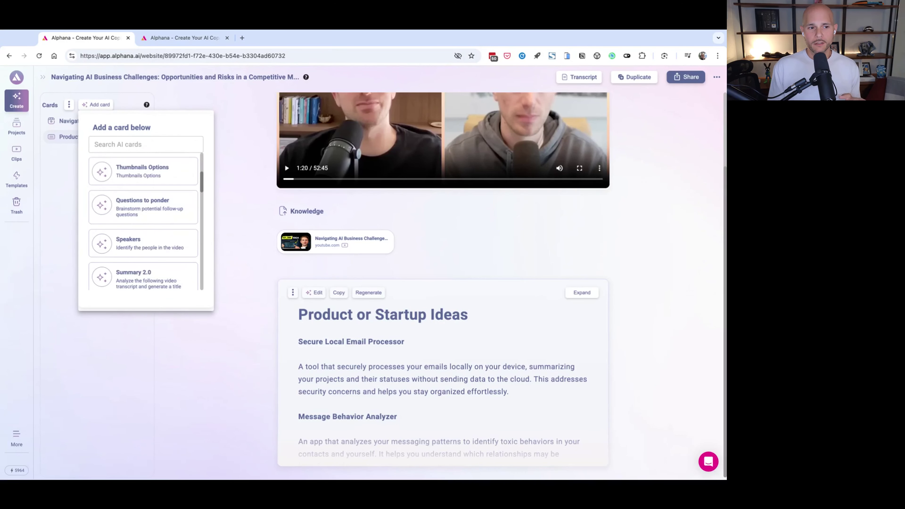
scroll(202, 168, "down", 6)
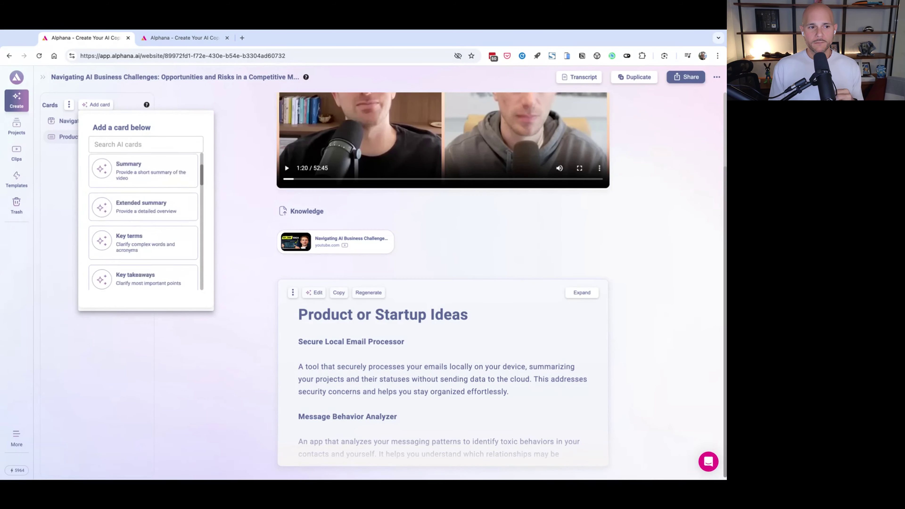
scroll(202, 167, "down", 2)
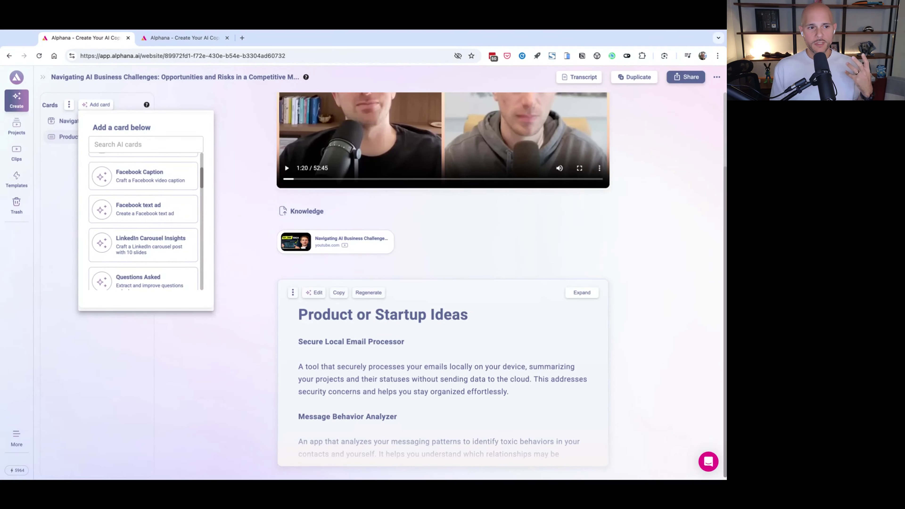
scroll(172, 157, "down", 5)
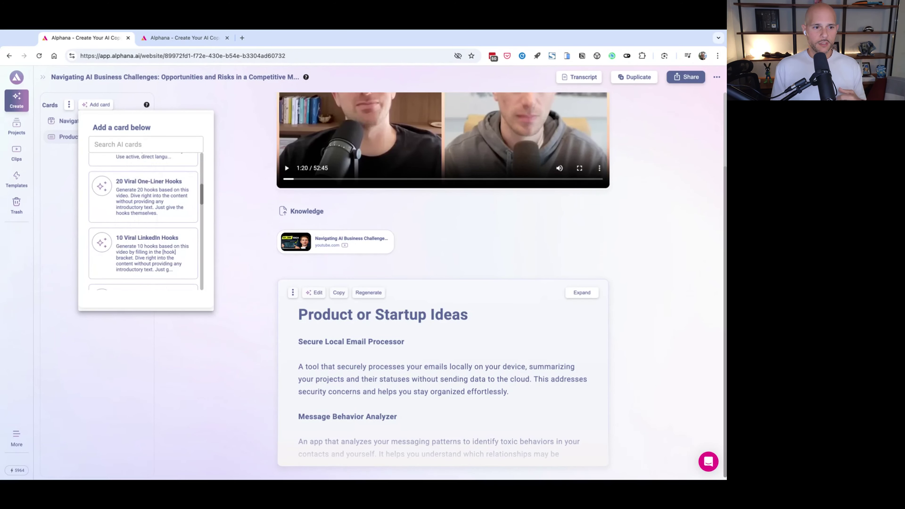
left_click(171, 150)
type("youtube")
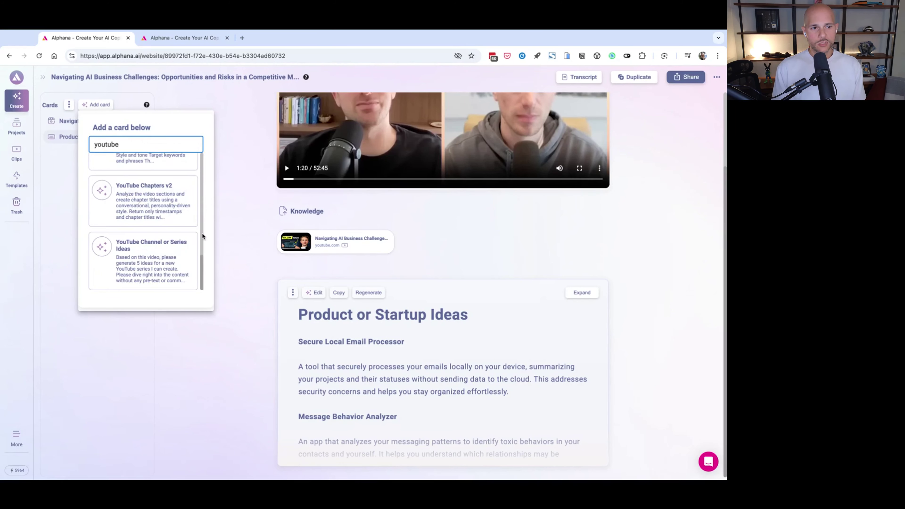
left_click(149, 260)
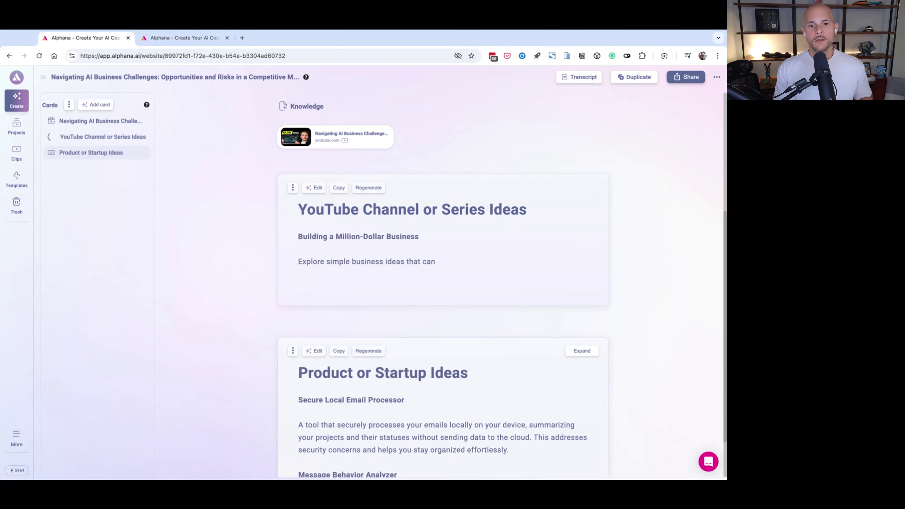
Read the YouTube Channel or Series Ideas card, highlighting the AI-Powered Productivity Tools heading, and collapse the card.
scroll(643, 263, "down", 7)
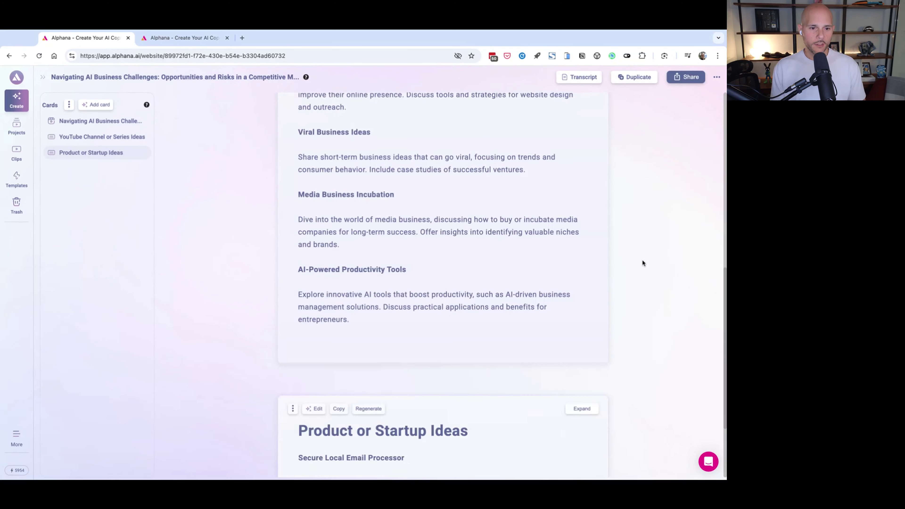
scroll(643, 263, "up", 5)
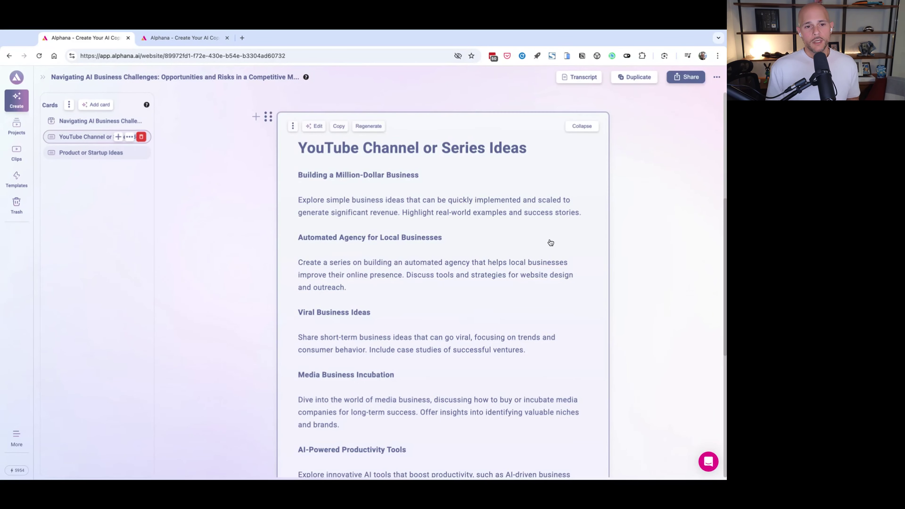
scroll(549, 243, "down", 1)
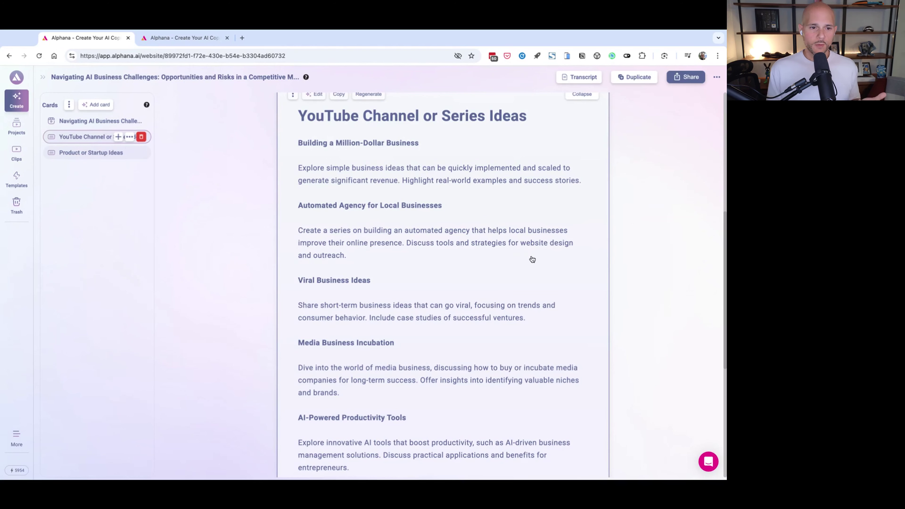
scroll(532, 256, "down", 3)
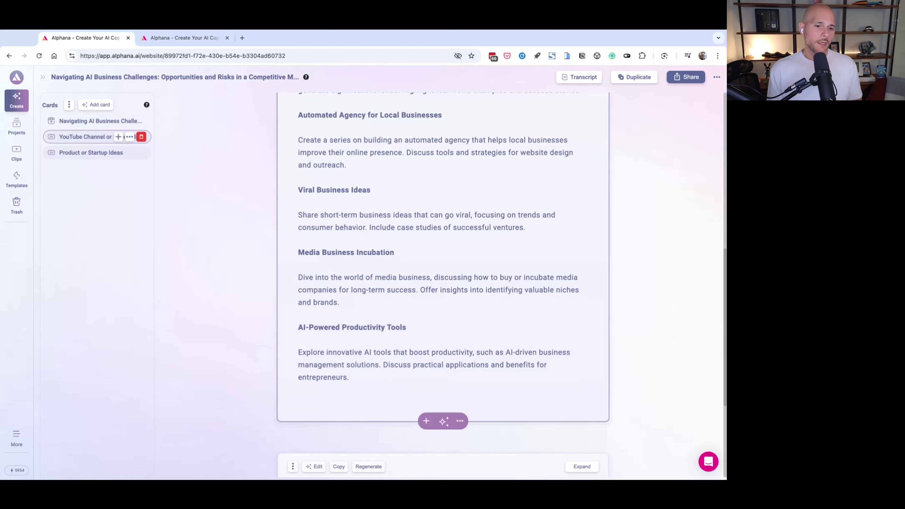
triple_click(303, 328)
left_click(519, 317)
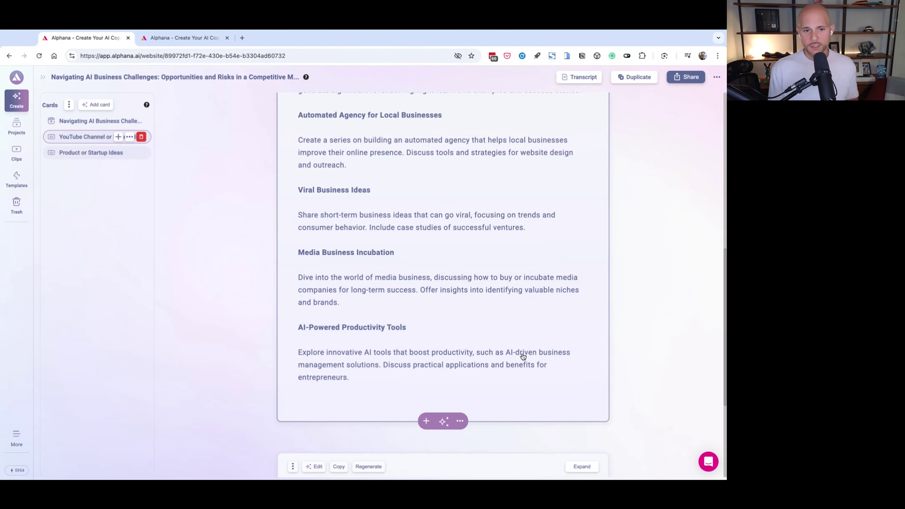
scroll(522, 357, "up", 5)
left_click(582, 154)
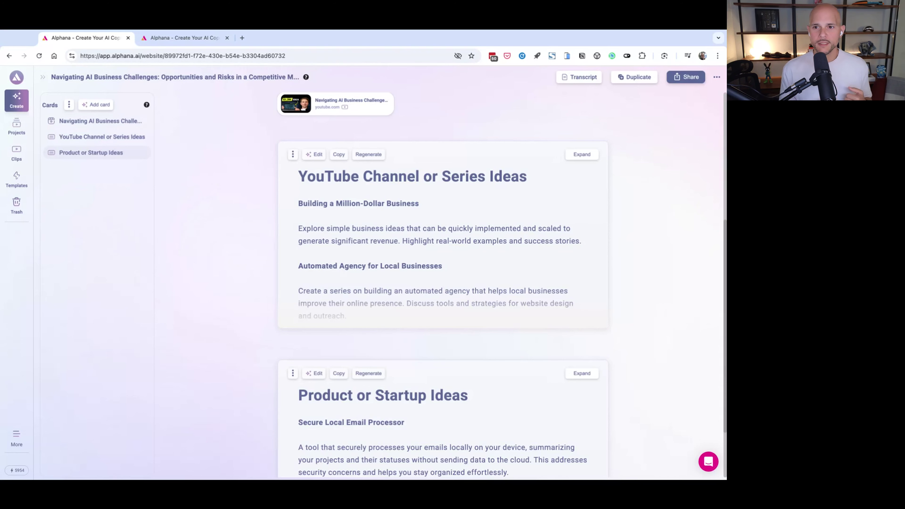
Search the AI cards for "course" and add the Course or Workshop Ideas card below the Product or Startup Ideas card.
left_click(118, 152)
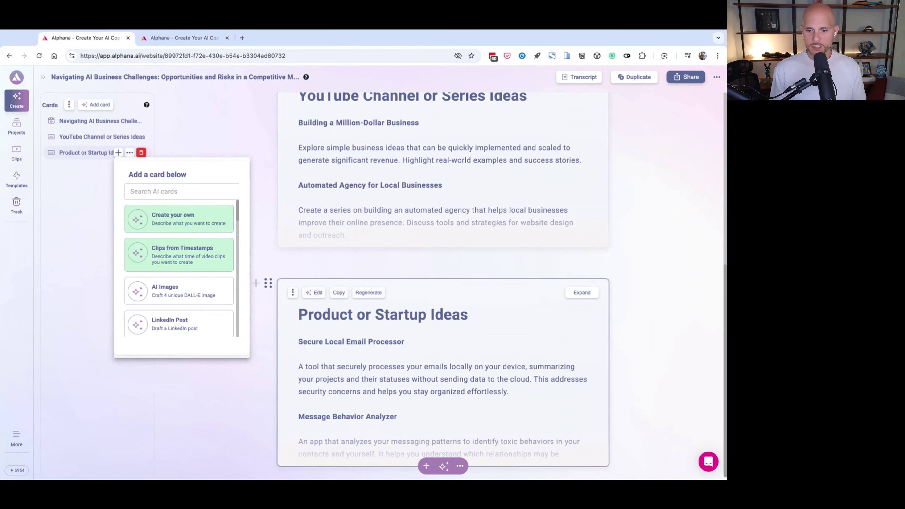
left_click(183, 193)
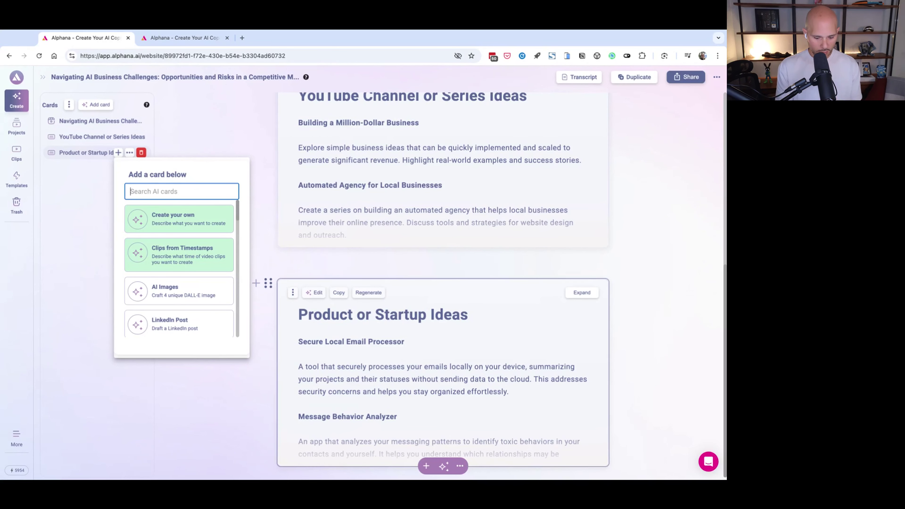
type("course")
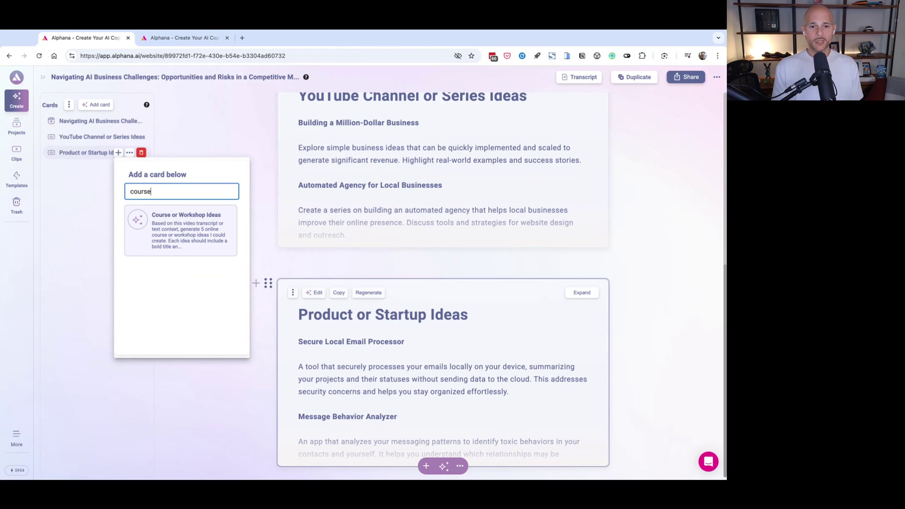
left_click(188, 229)
scroll(627, 249, "down", 4)
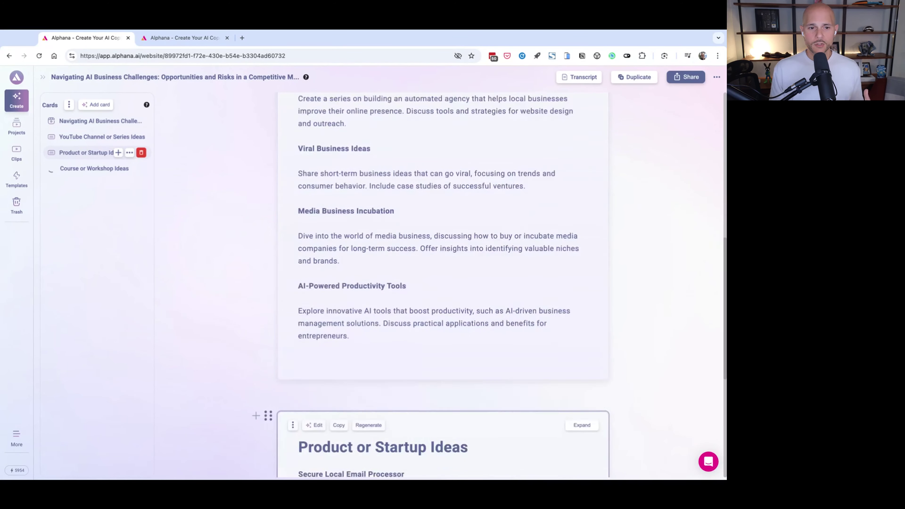
scroll(627, 249, "up", 1)
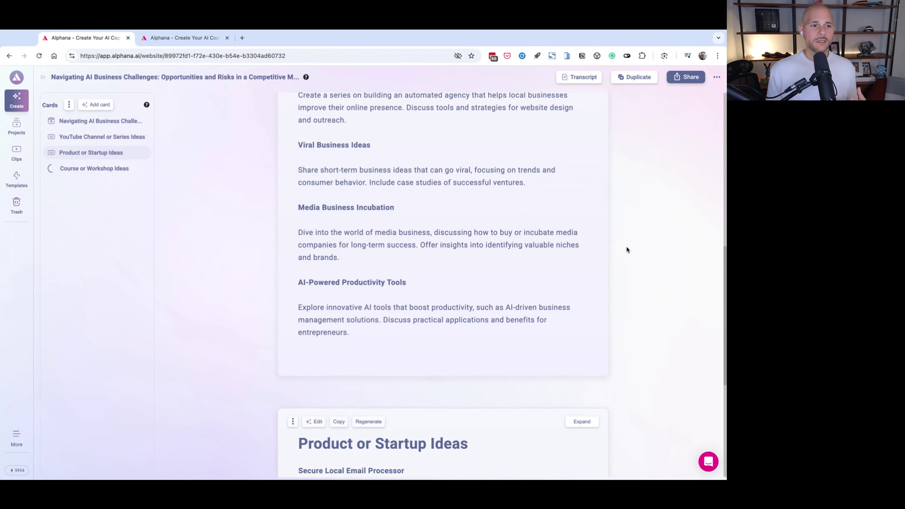
Go to the Course or Workshop Ideas card and read all of its course ideas in expanded form.
left_click(87, 169)
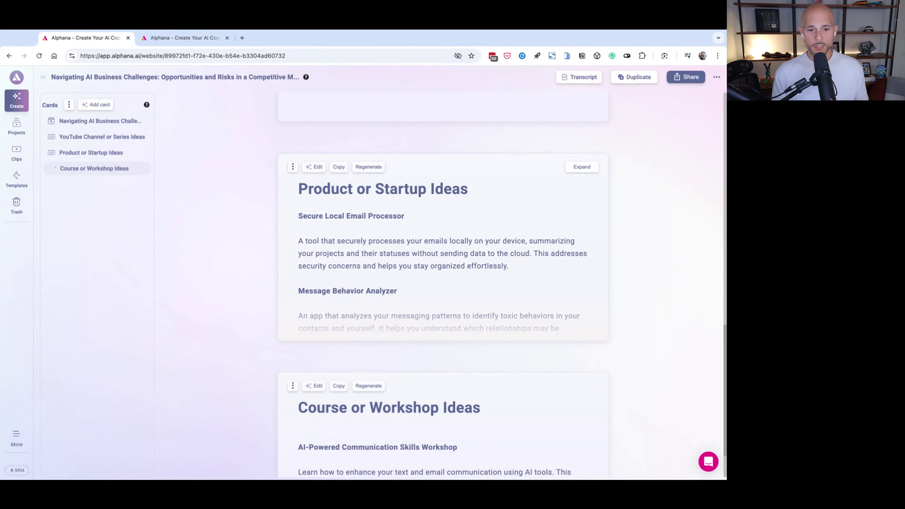
left_click(581, 386)
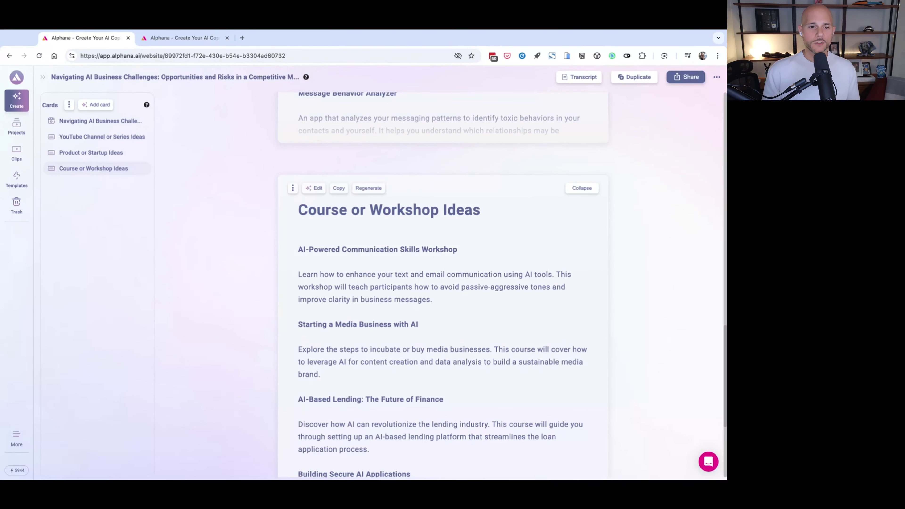
scroll(627, 212, "down", 3)
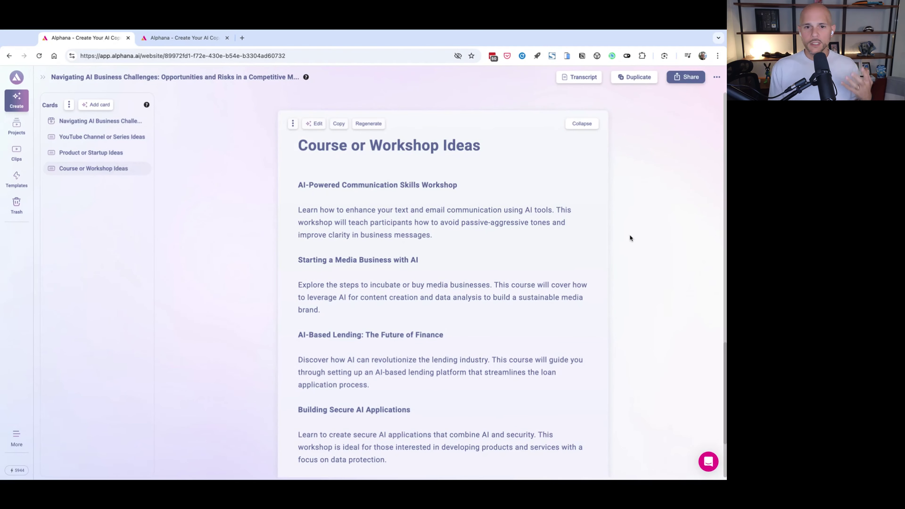
scroll(624, 228, "up", 1)
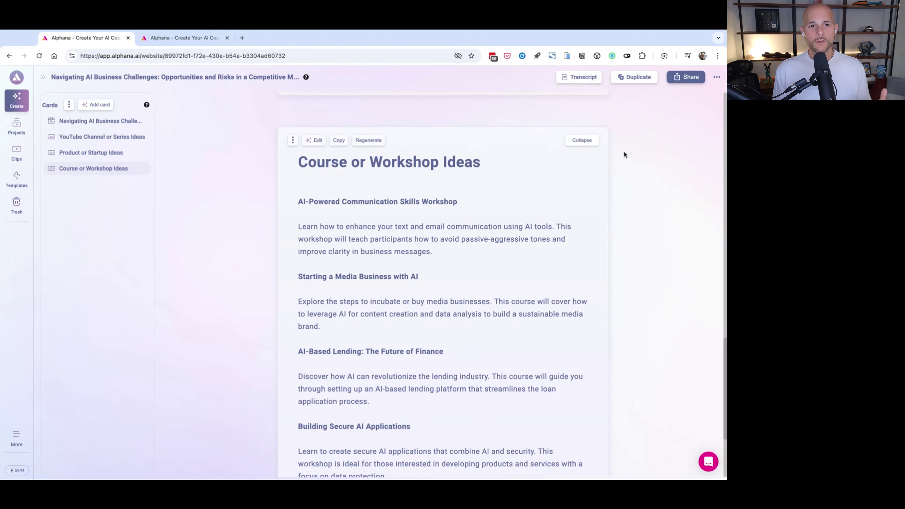
scroll(632, 197, "down", 2)
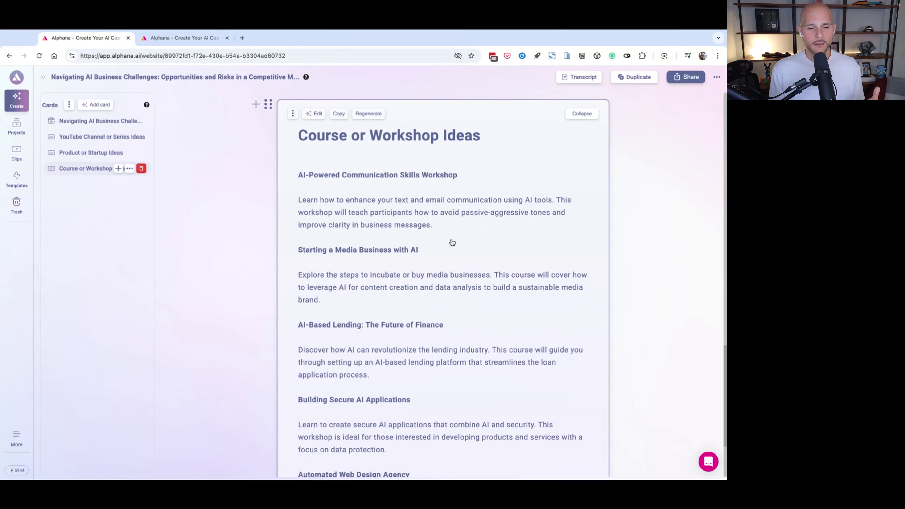
scroll(453, 239, "down", 1)
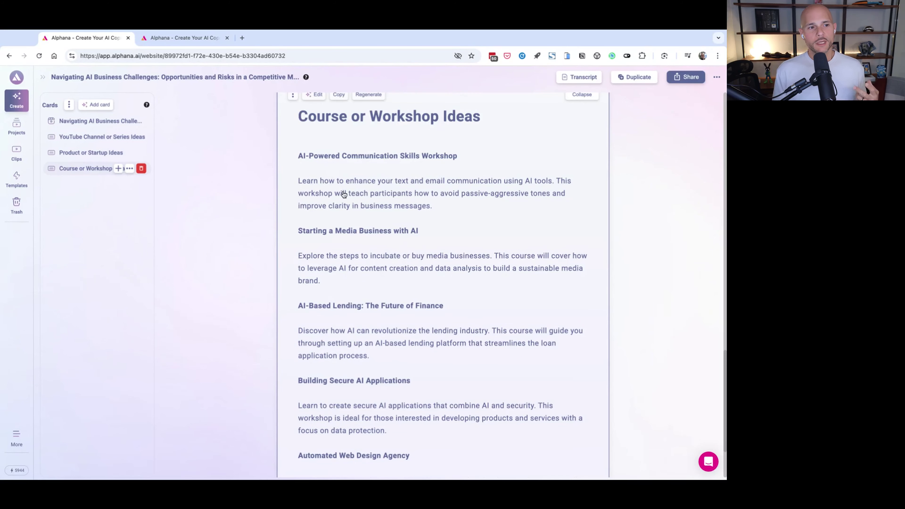
left_click(297, 154)
left_click(471, 209)
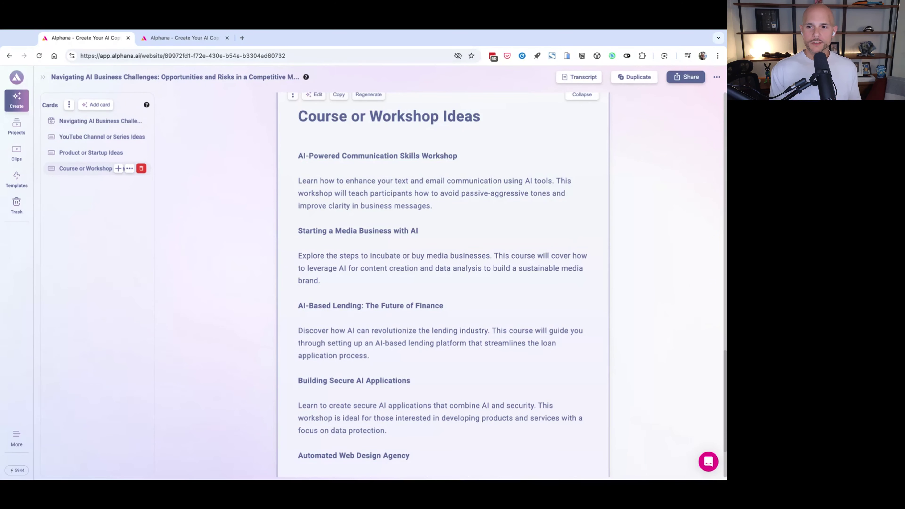
scroll(304, 210, "down", 2)
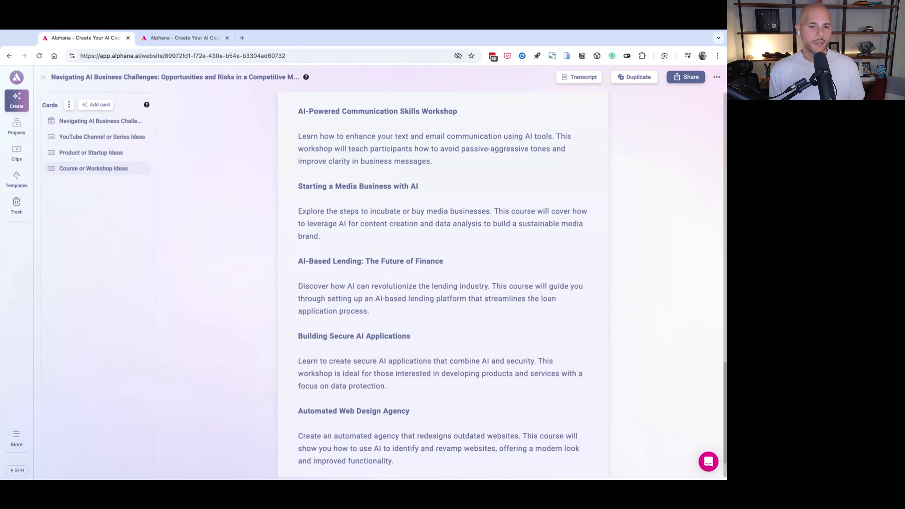
scroll(510, 325, "down", 2)
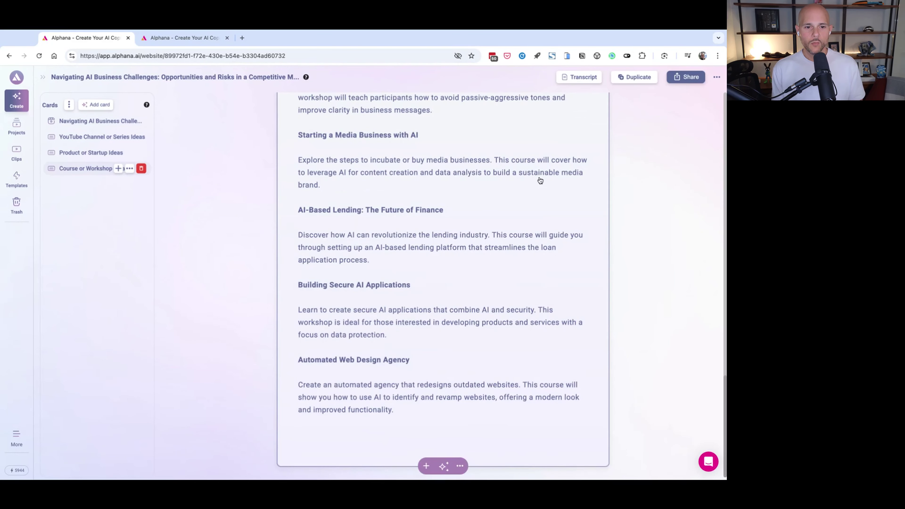
Switch to the 10 Powerful Habits for a Balanced and Aligned Life project.
scroll(540, 180, "up", 3)
scroll(540, 180, "up", 3)
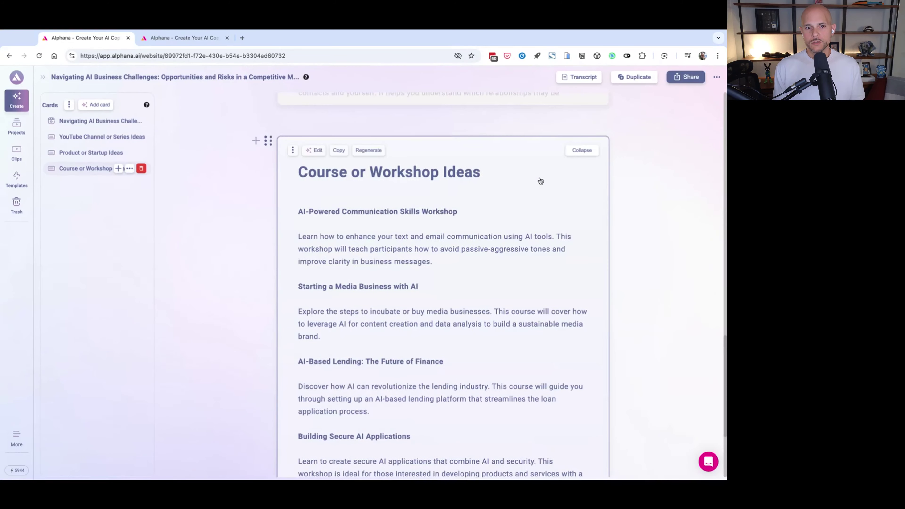
scroll(540, 180, "up", 20)
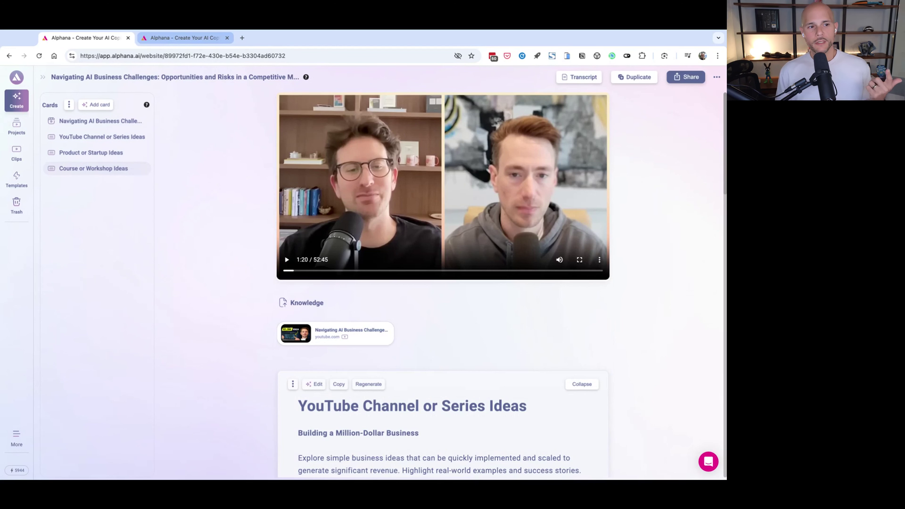
left_click(184, 38)
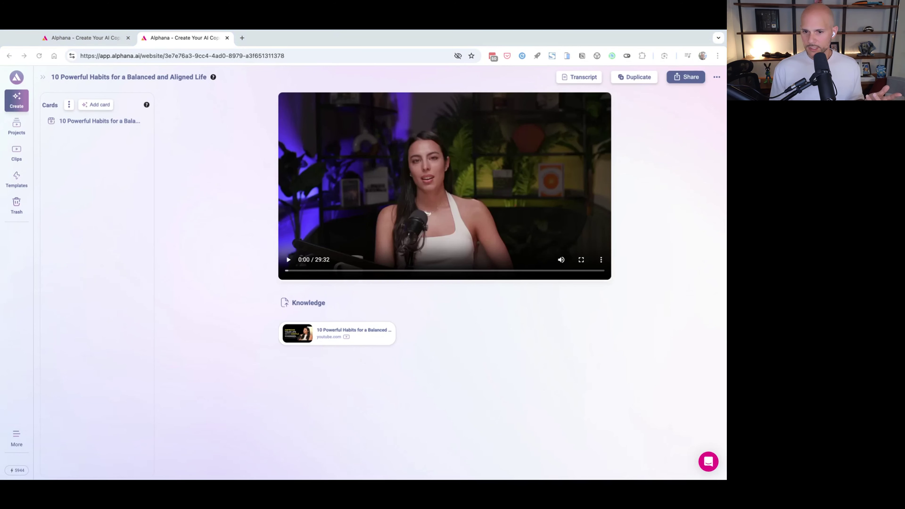
Open the project's source video on YouTube, pause it, and examine its expanded description in the wider theater view.
left_click(337, 333)
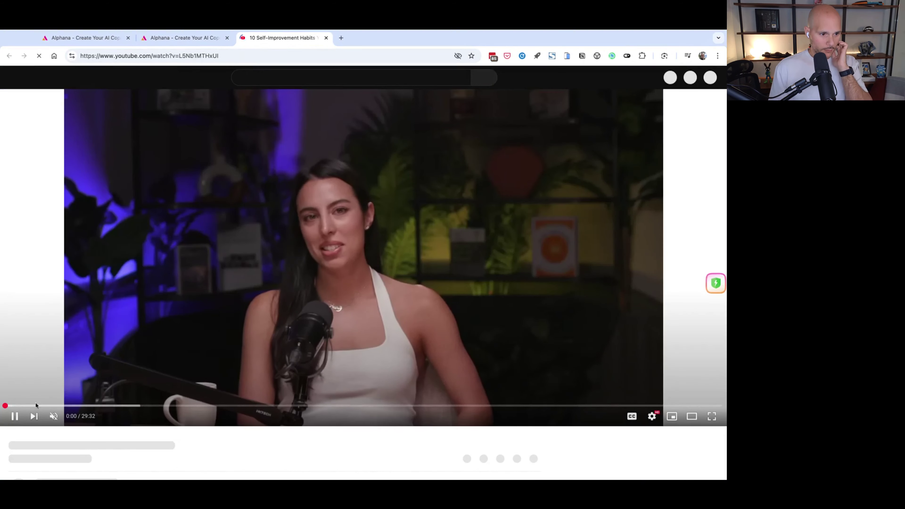
left_click(15, 417)
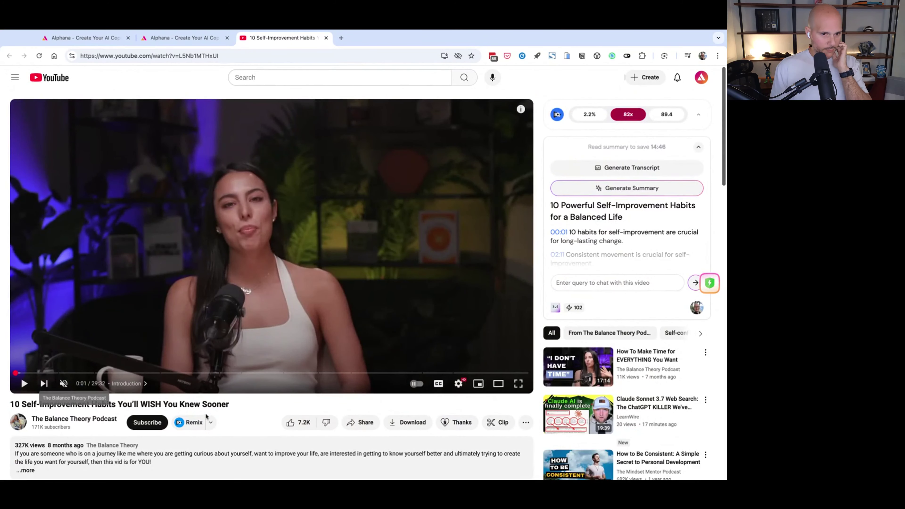
left_click(498, 383)
scroll(149, 297, "down", 5)
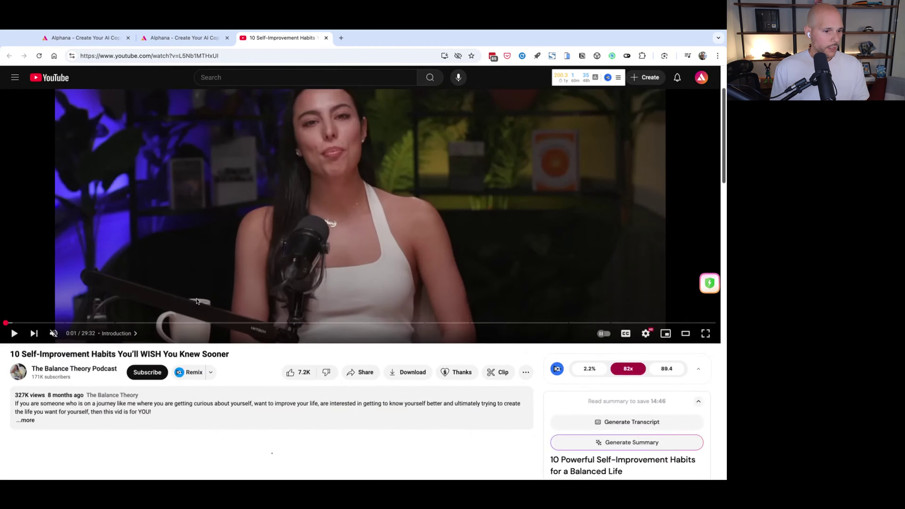
left_click(219, 346)
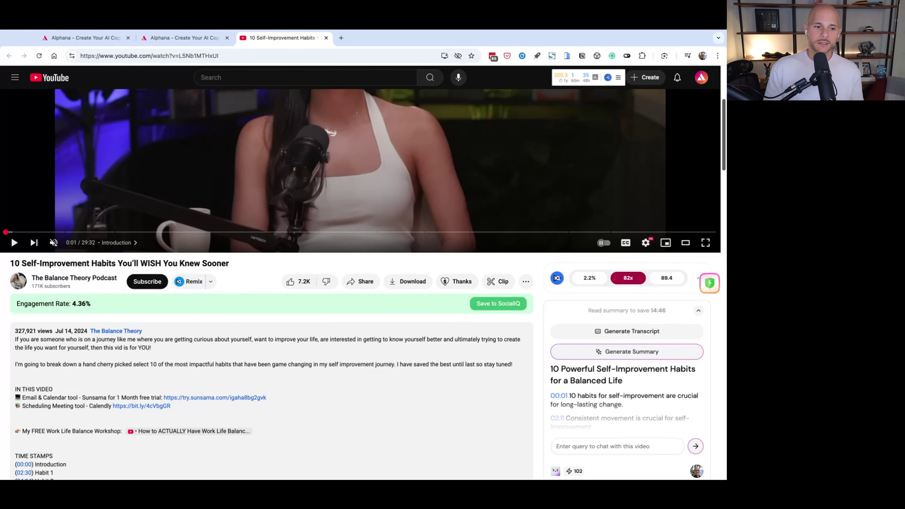
scroll(391, 360, "up", 5)
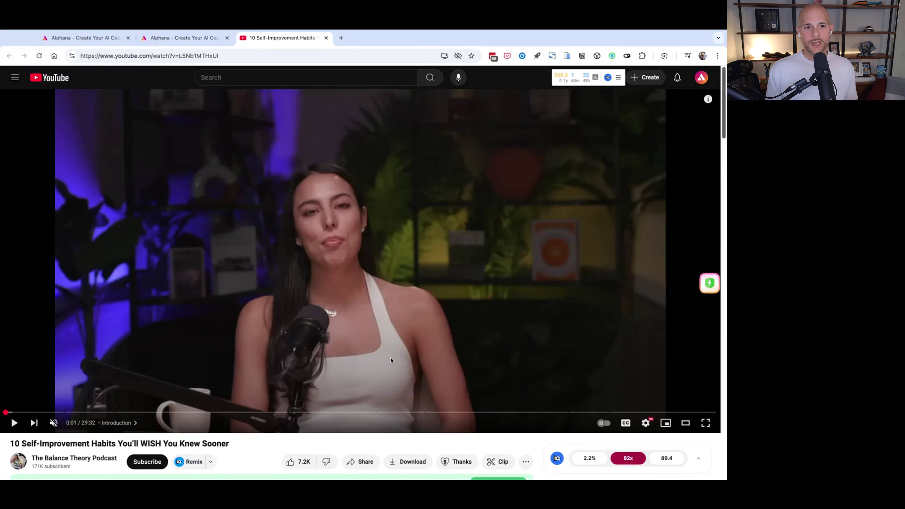
Return to the Alphana project, search the AI cards for "online", and add the Course or Workshop Ideas card.
left_click(171, 41)
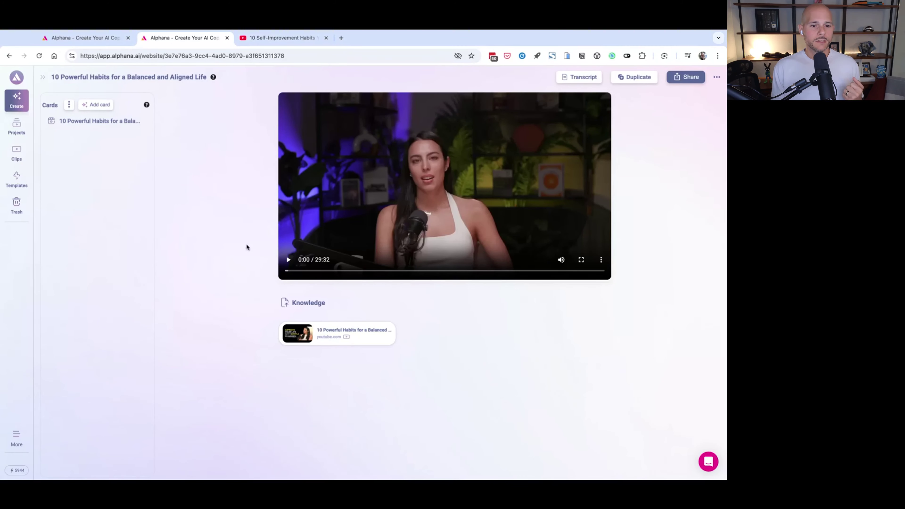
left_click(95, 106)
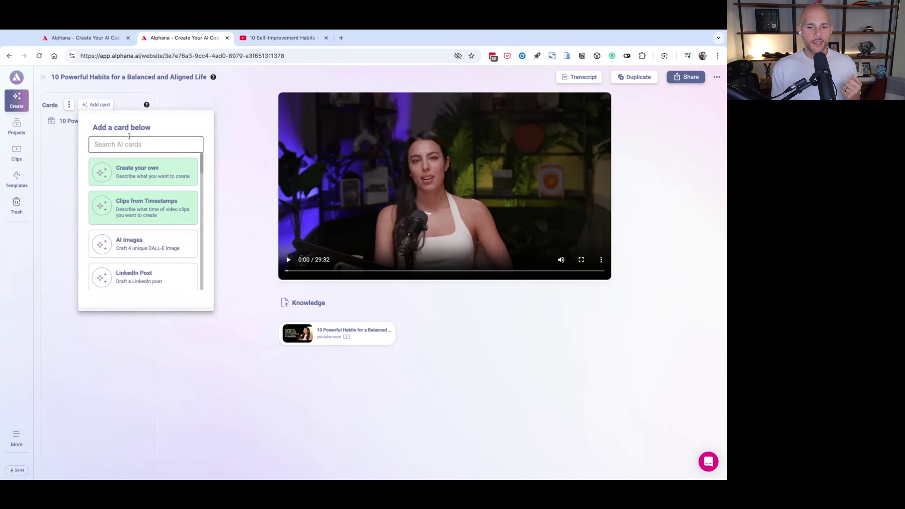
left_click(132, 143)
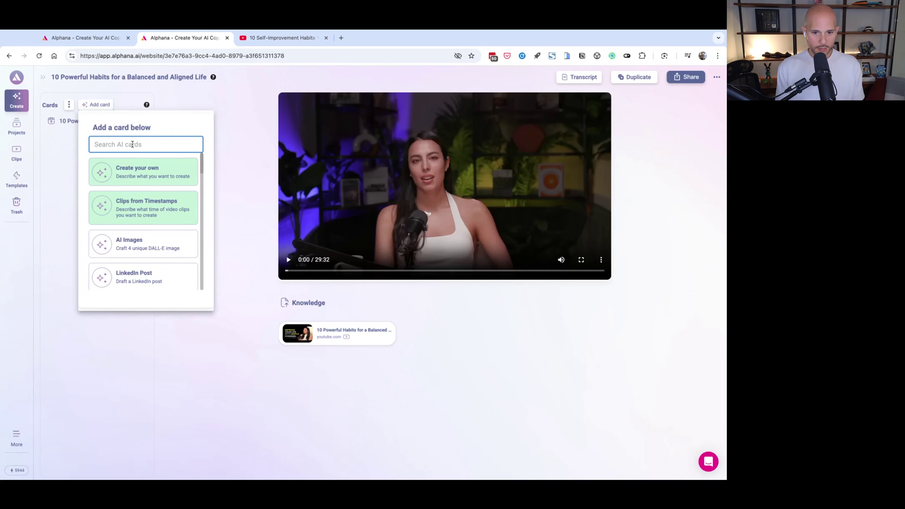
type("online")
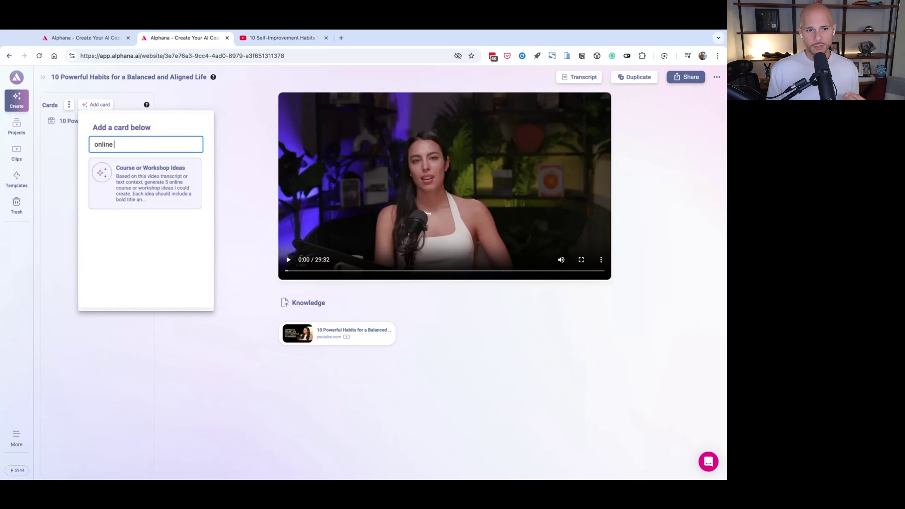
key("Escape")
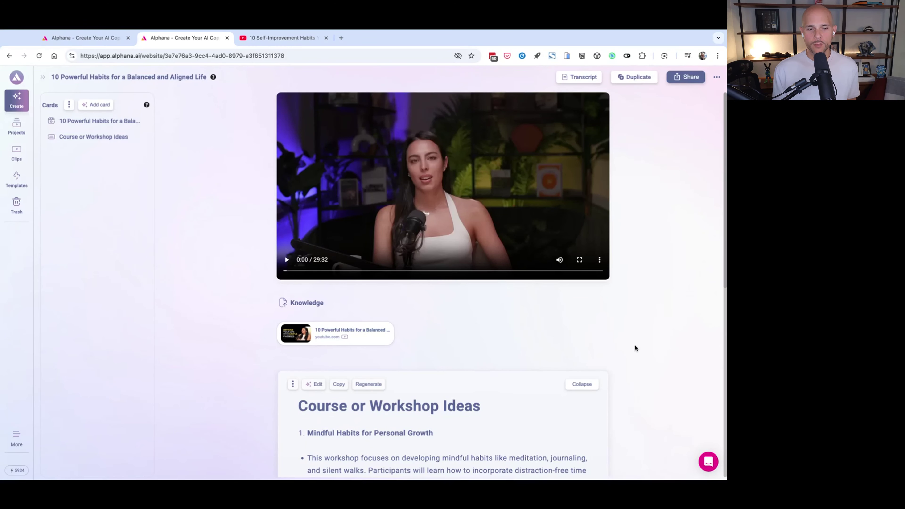
Read the Course or Workshop Ideas card, highlighting the Mindful Habits for Personal Growth idea and the No Agenda Time: Embrace Freedom heading.
scroll(635, 347, "down", 6)
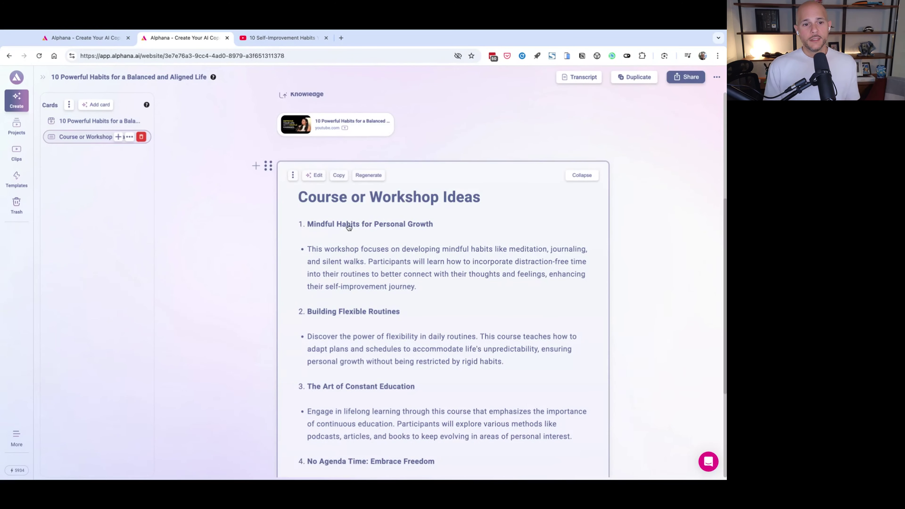
scroll(492, 243, "down", 1)
scroll(492, 243, "down", 1)
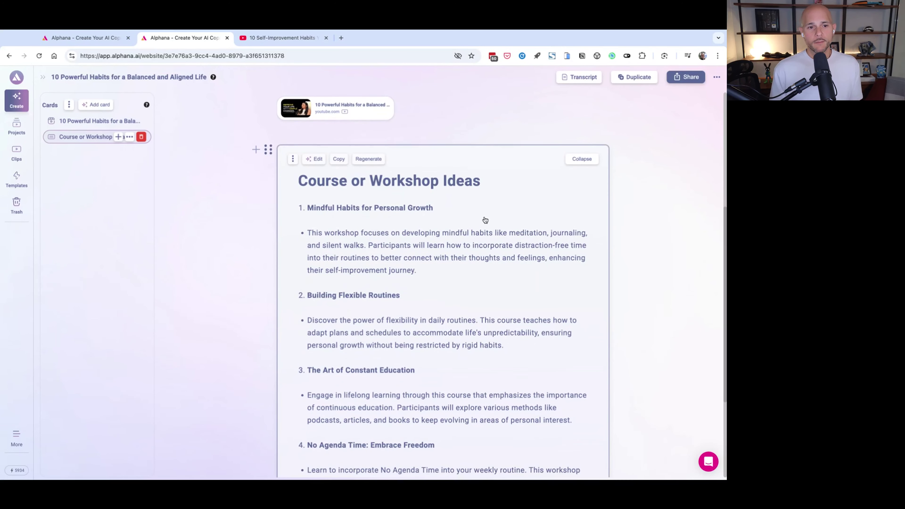
scroll(593, 229, "down", 1)
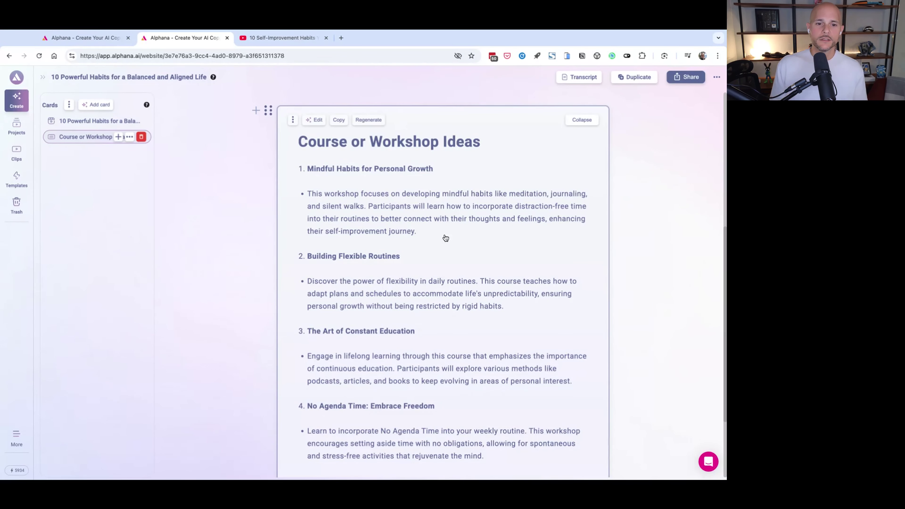
left_click_drag(442, 238, 309, 170)
left_click(445, 200)
scroll(507, 263, "down", 5)
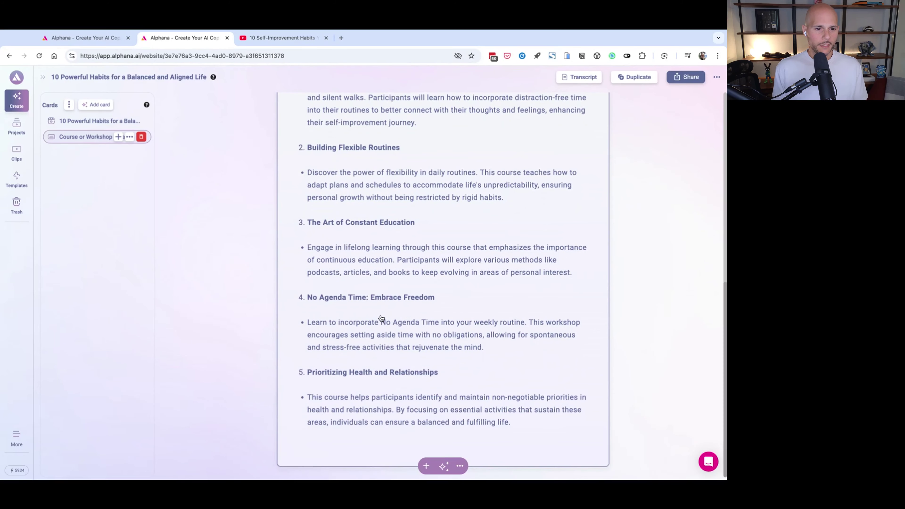
left_click_drag(306, 298, 476, 301)
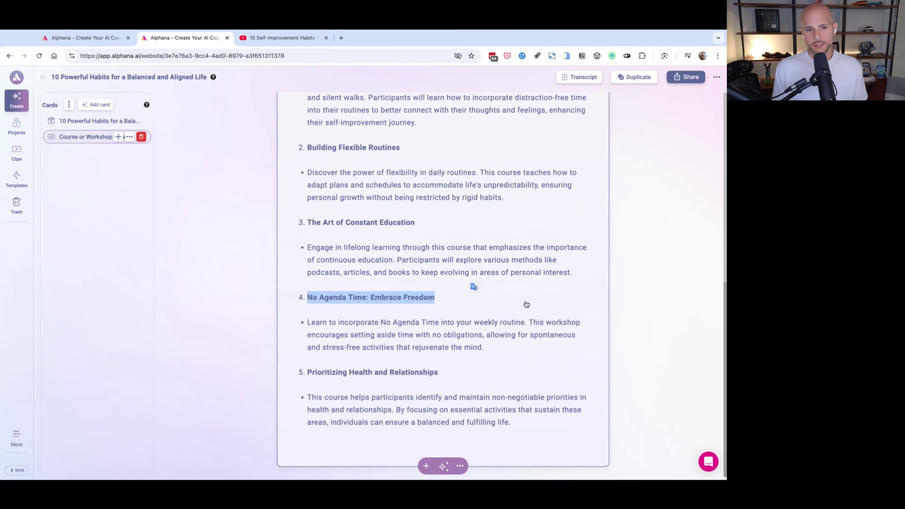
left_click(551, 299)
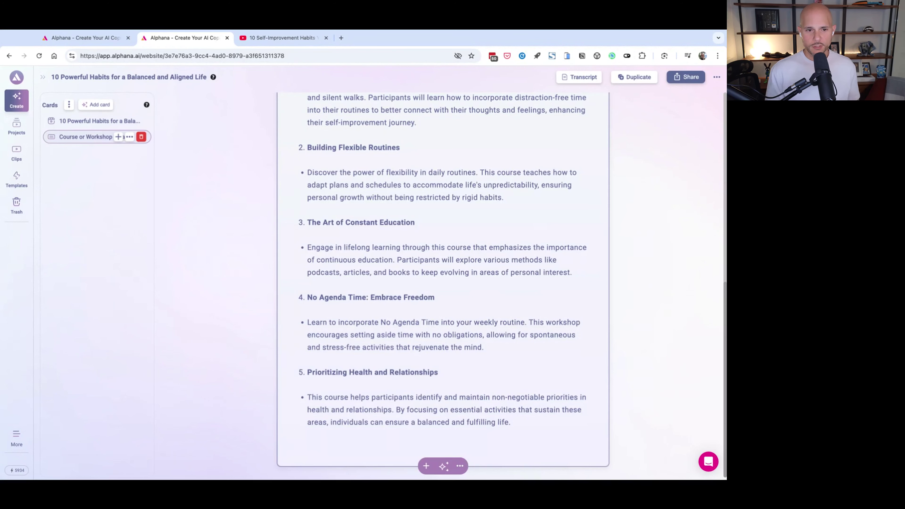
Copy the full AI prompt of the Course or Workshop Ideas card and leave the prompt unchanged.
scroll(412, 189, "up", 4)
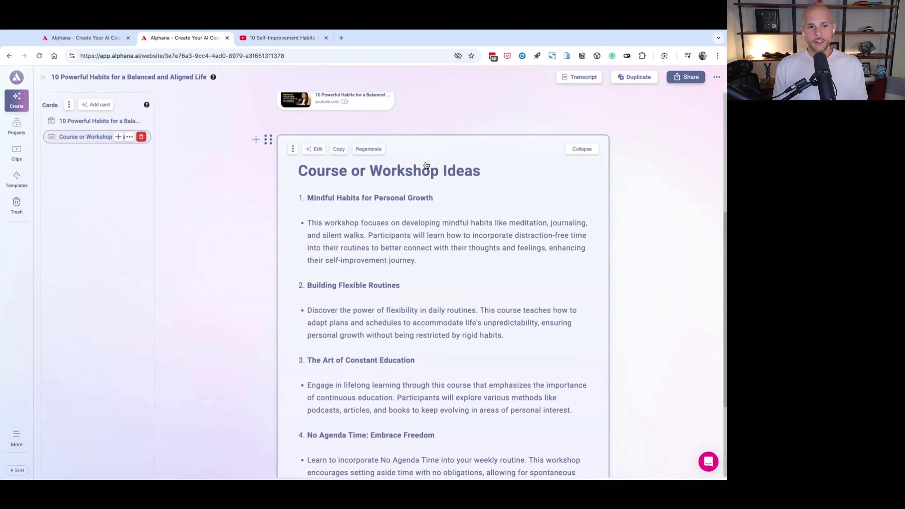
left_click(318, 149)
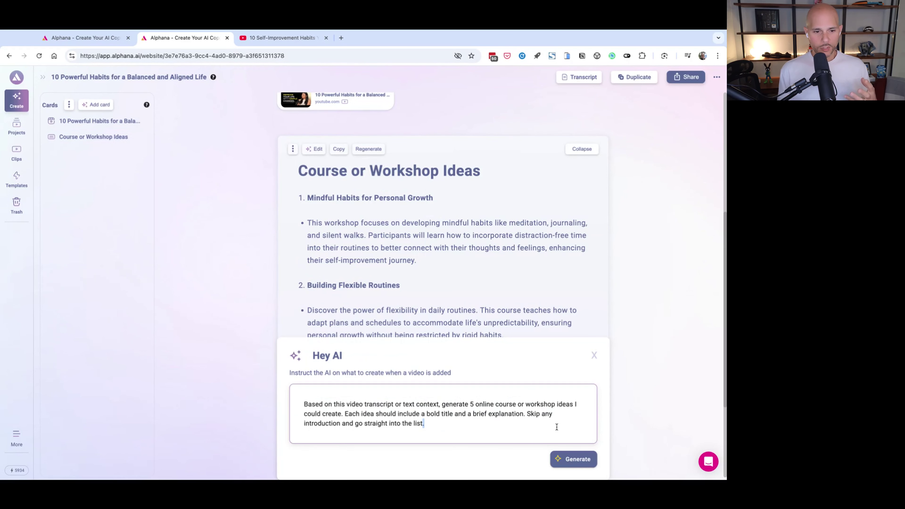
triple_click(506, 414)
key("super+c")
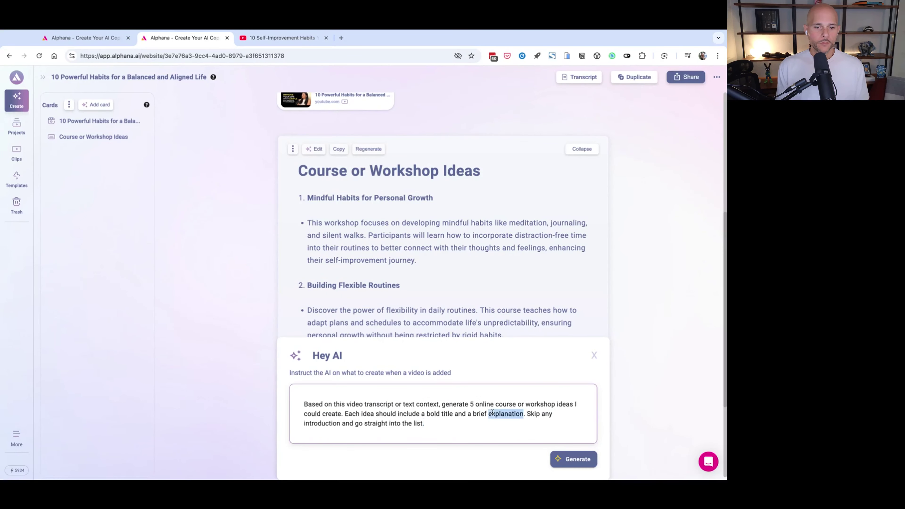
left_click(593, 356)
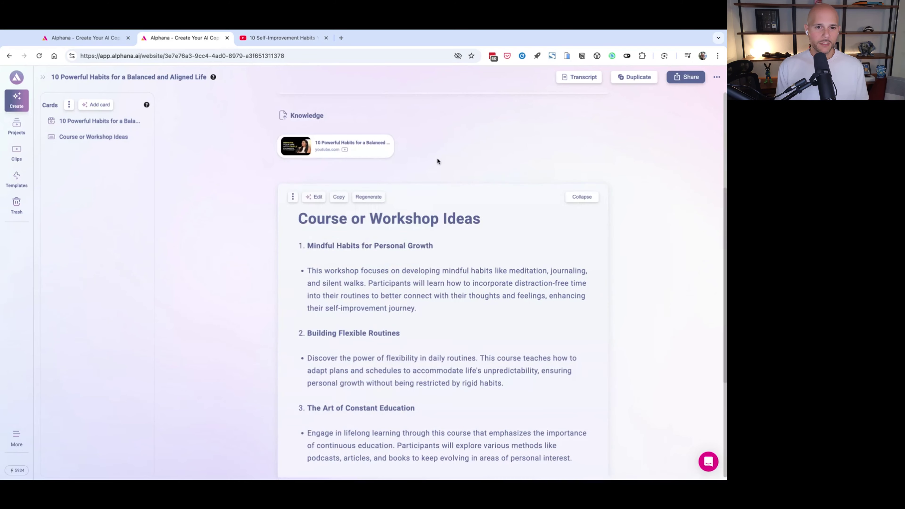
left_click(96, 104)
left_click(127, 216)
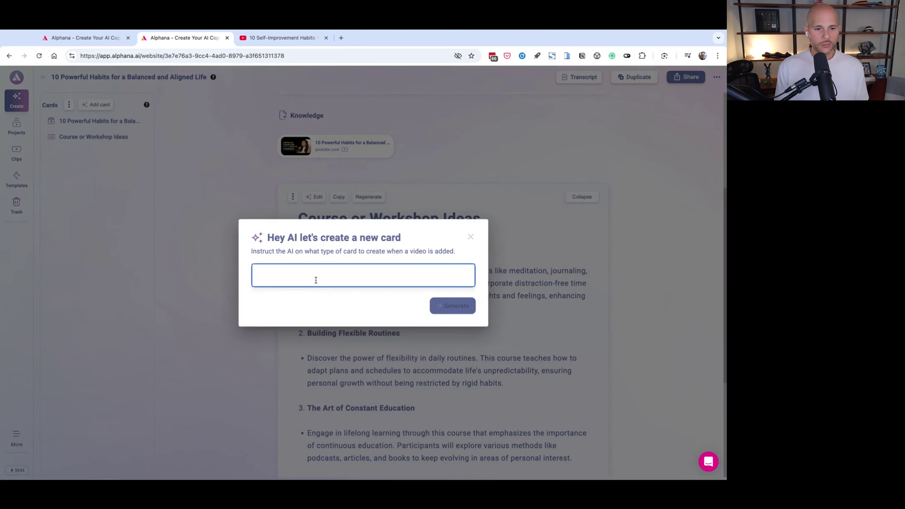
left_click(469, 238)
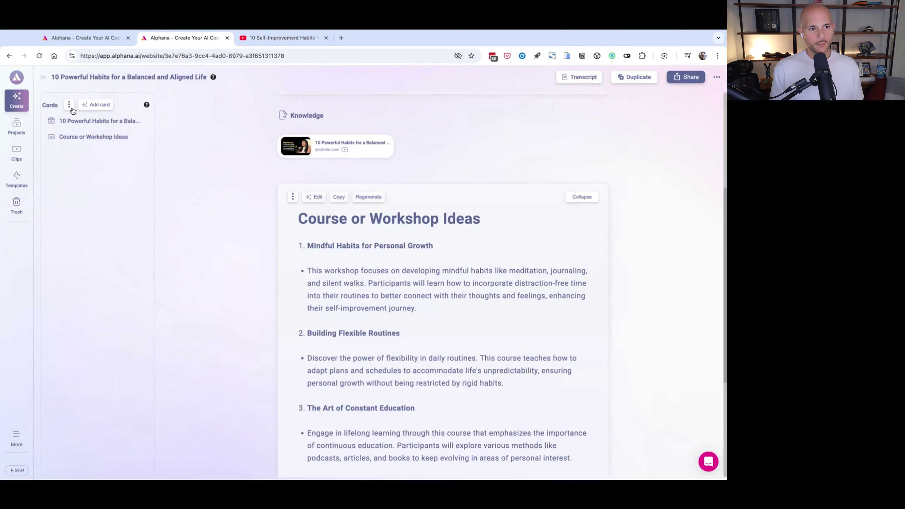
Start a Create your own card and paste the copied course ideas prompt as its instruction.
left_click(92, 105)
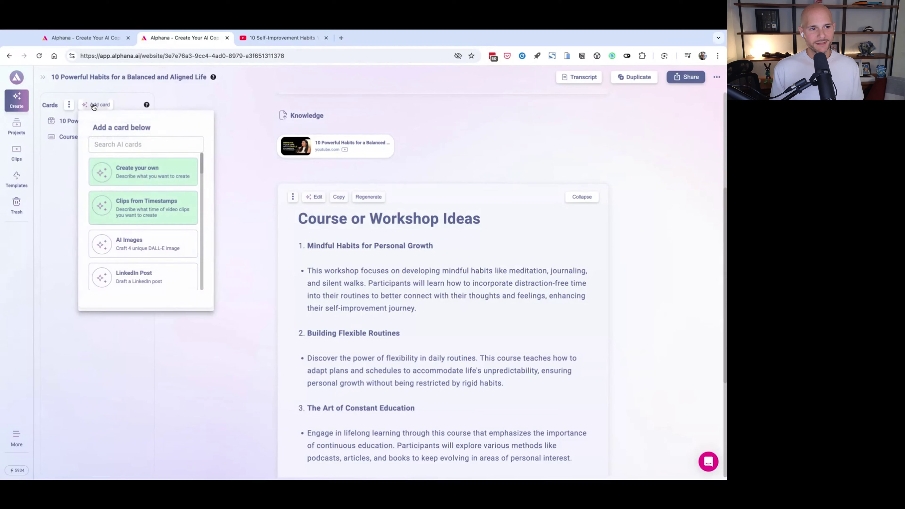
left_click(135, 177)
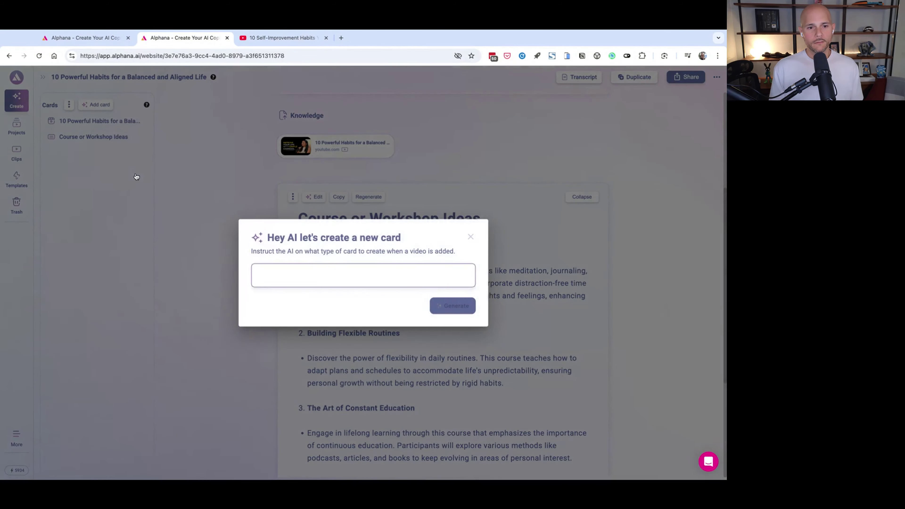
left_click(323, 274)
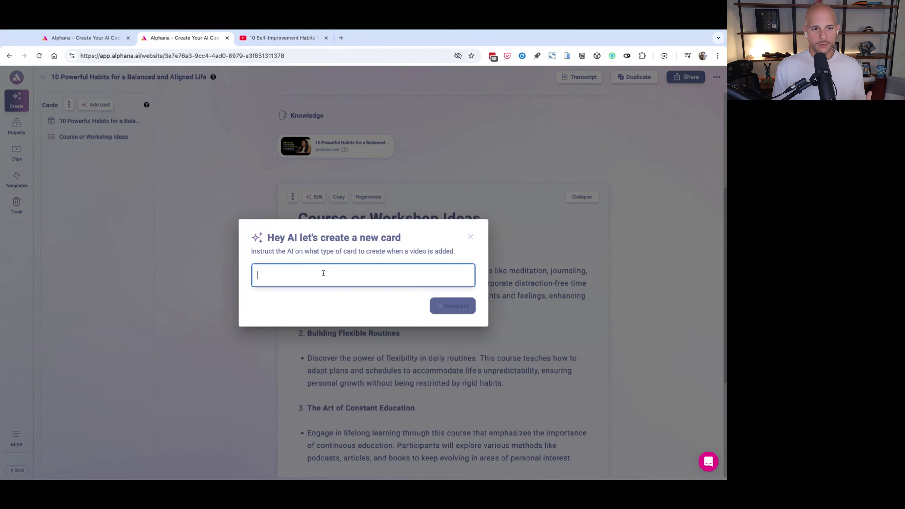
key("super+v")
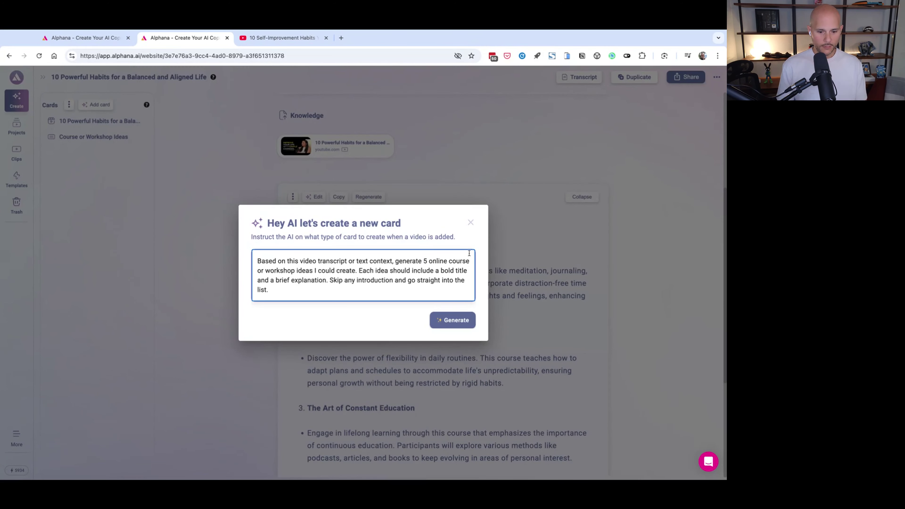
Edit the new card's prompt to ask for 10 full online course ideas, removing the words "or workshop".
key("BackSpace")
type("10")
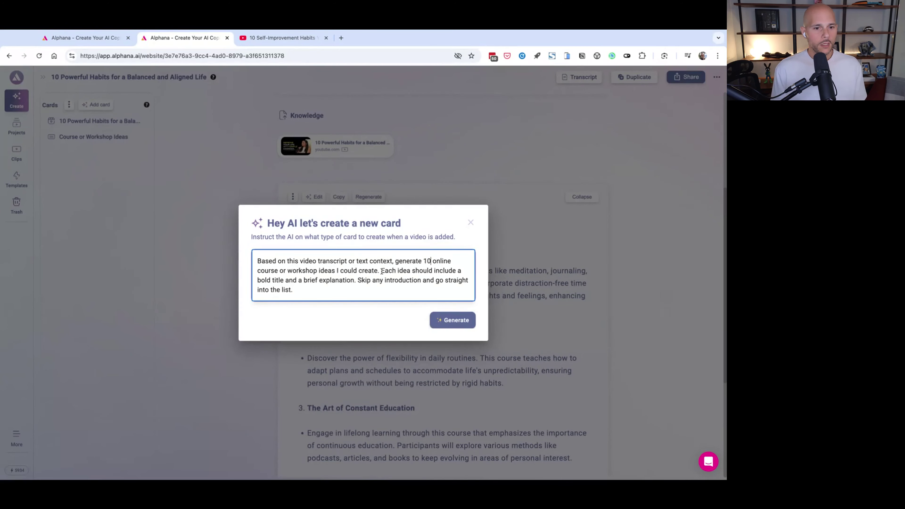
double_click(299, 271)
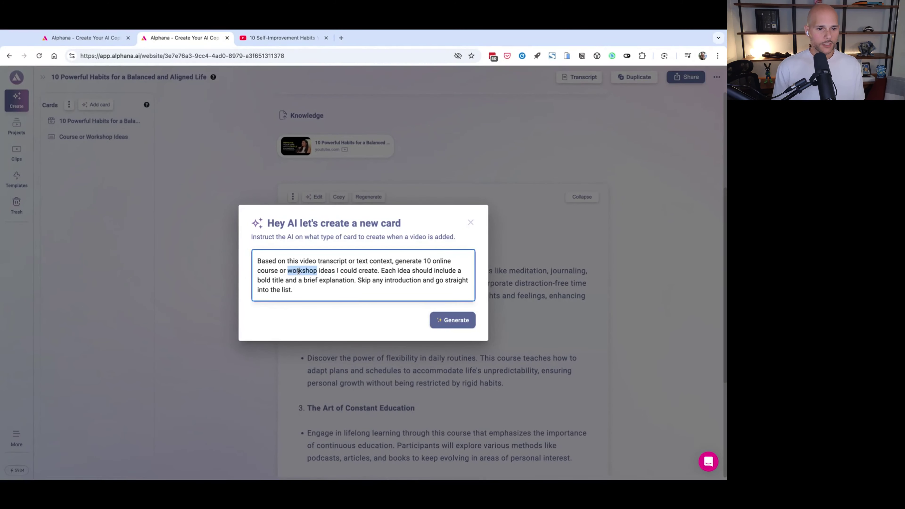
key("BackSpace")
key("BackSpace")
key("BackSpace")
key("BackSpace")
key("BackSpace")
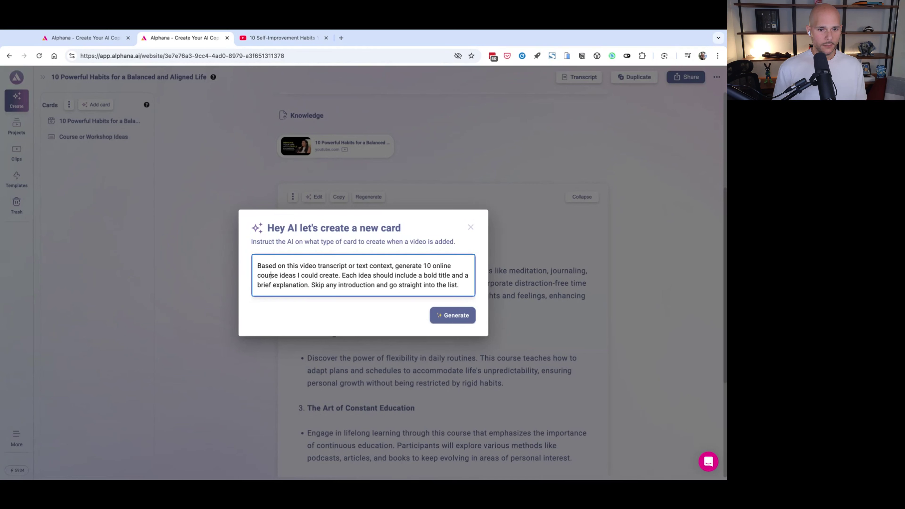
left_click(433, 264)
type("full")
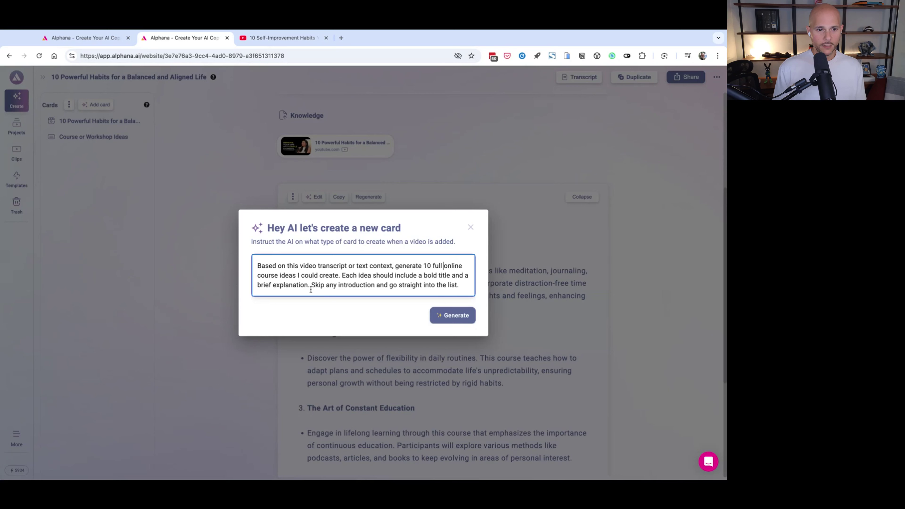
Append the sentence "For the titles, use a catchy hook and titles that would be advertised." to the new card's prompt.
left_click(319, 285)
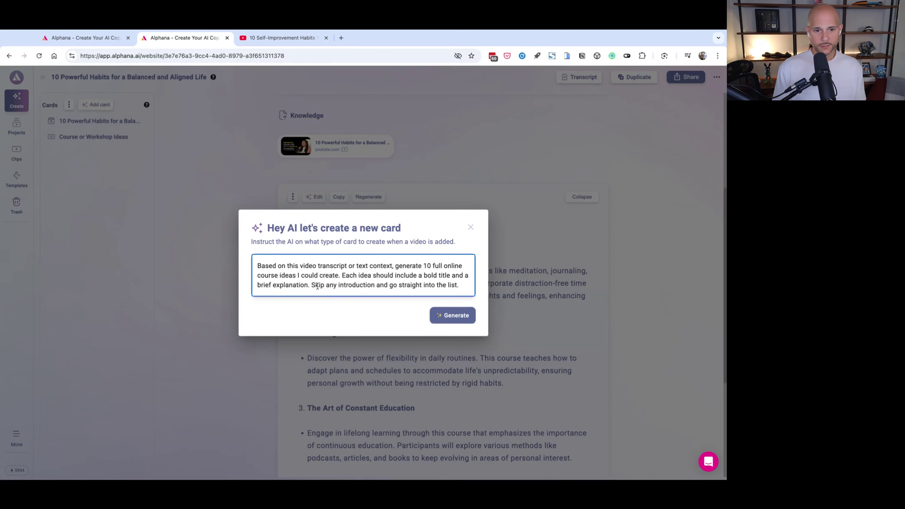
left_click(462, 284)
type("For the tit")
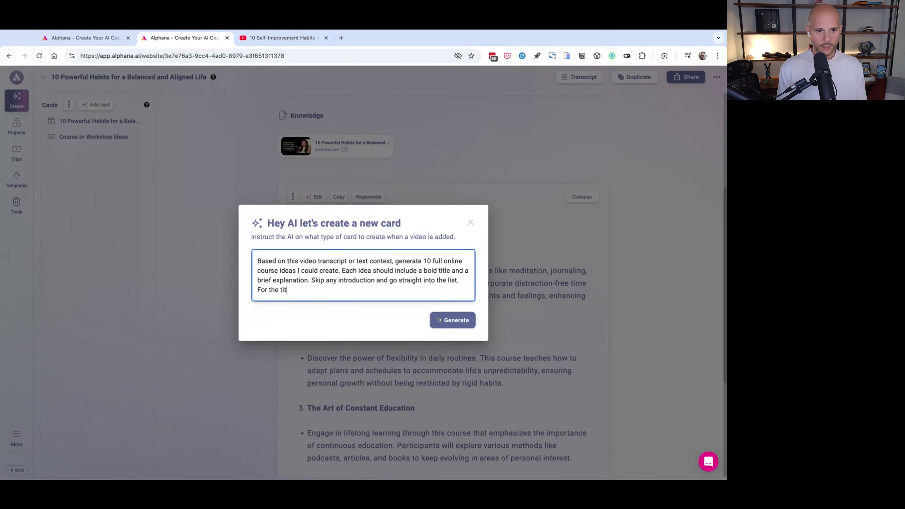
type("les, use a catchy ho")
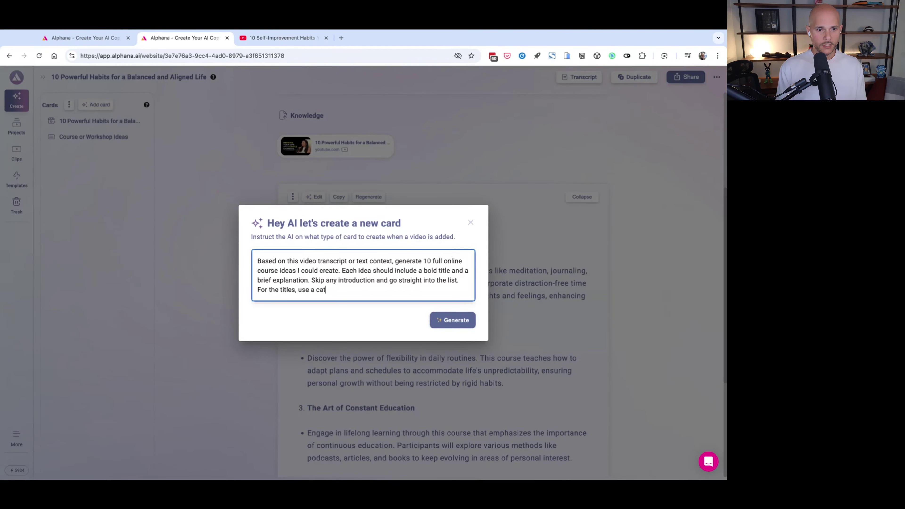
type("and")
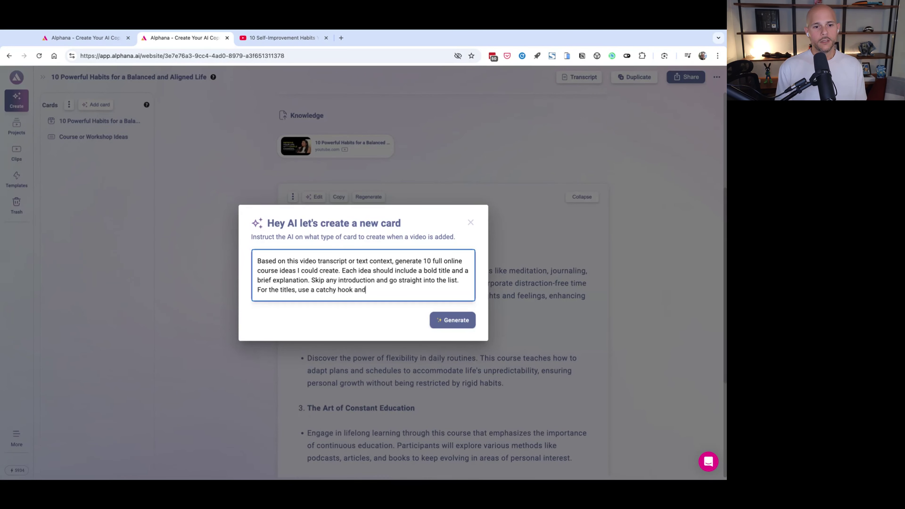
type(" titles that would be advertis")
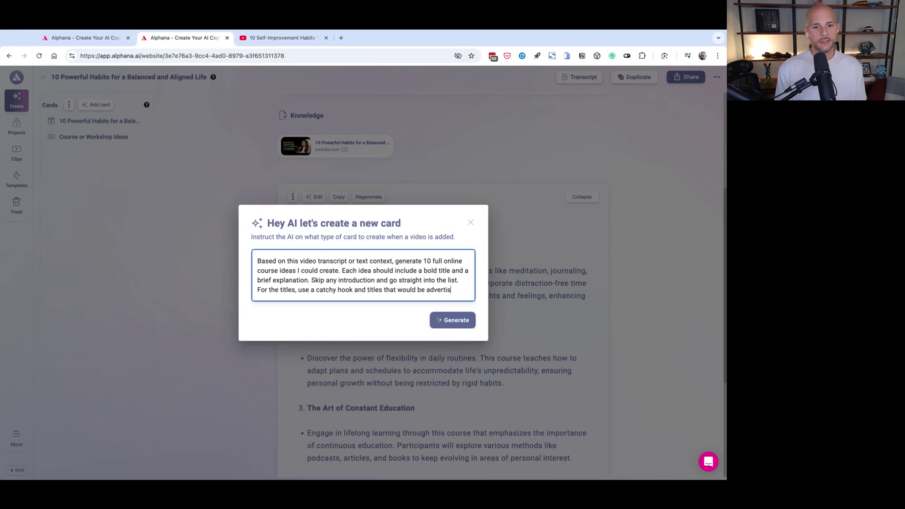
type("ed.")
Add a separate paragraph "Use simple language, no jargon or buzzwords. Make it SEO friendly" to the prompt and generate the card.
key("Return")
key("Return")
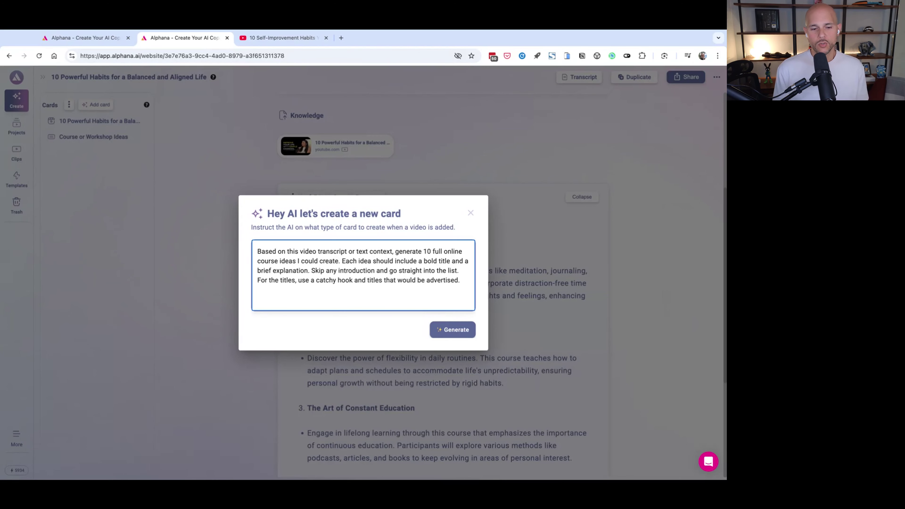
type("Use sim")
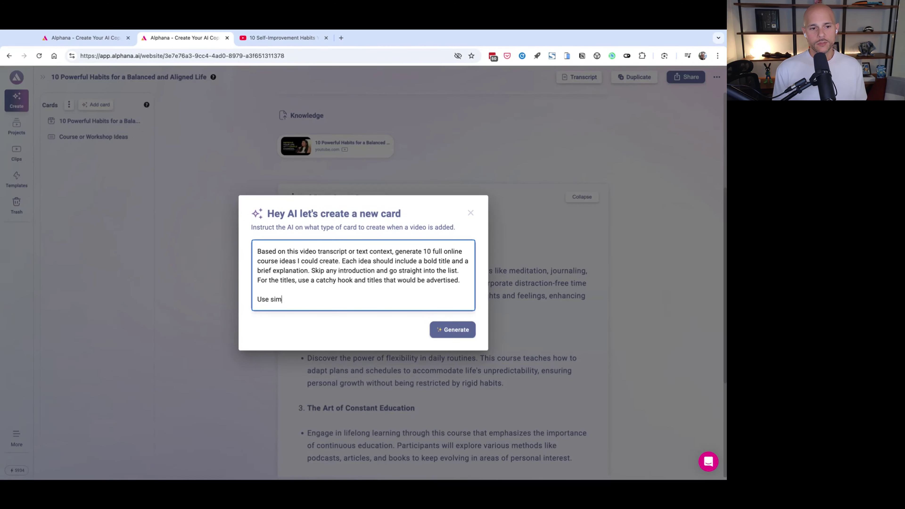
type("ple language, ")
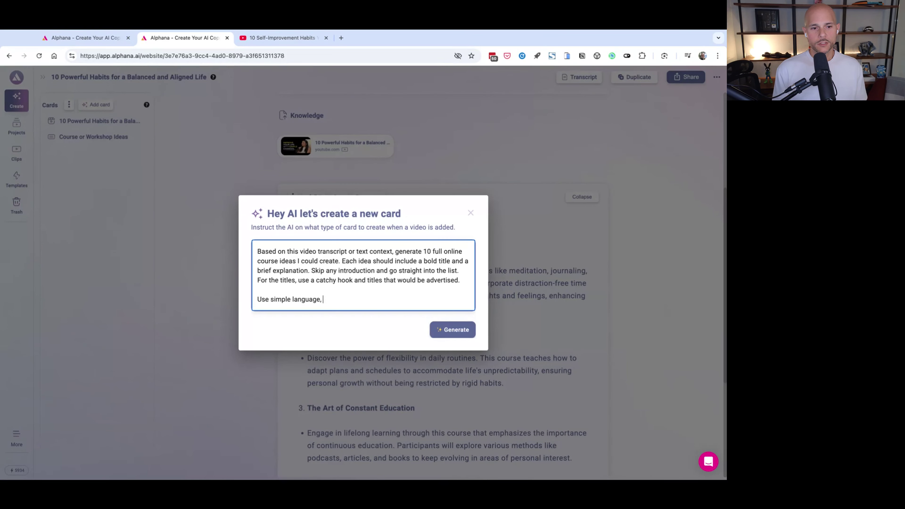
type("no jargon.")
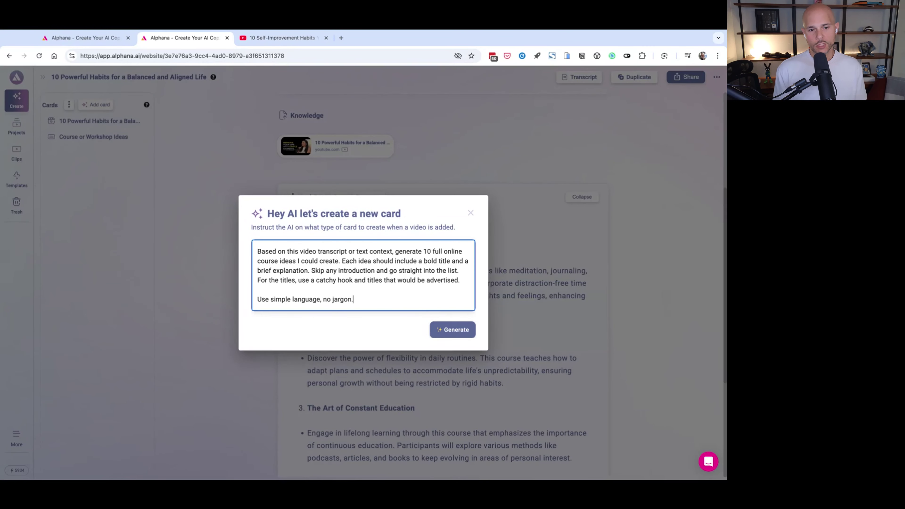
key("BackSpace")
type(" or buz")
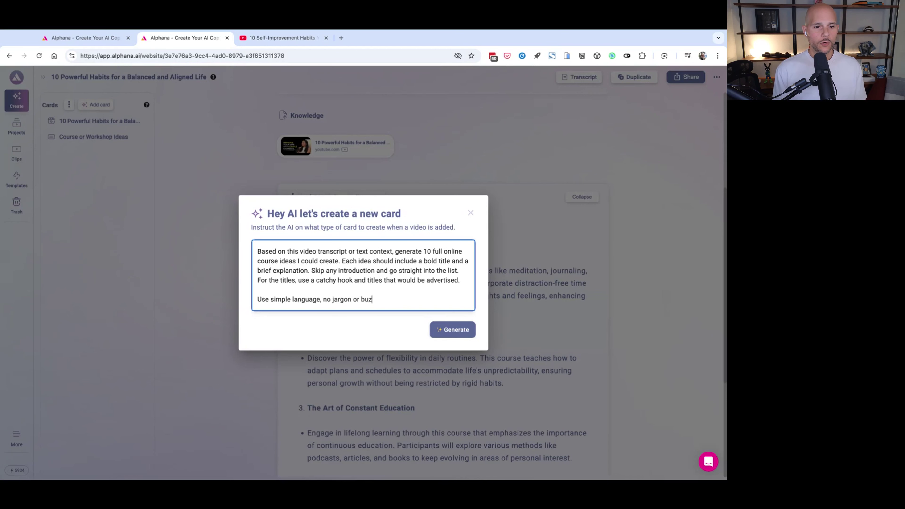
type("zwords. Make it SEO fr")
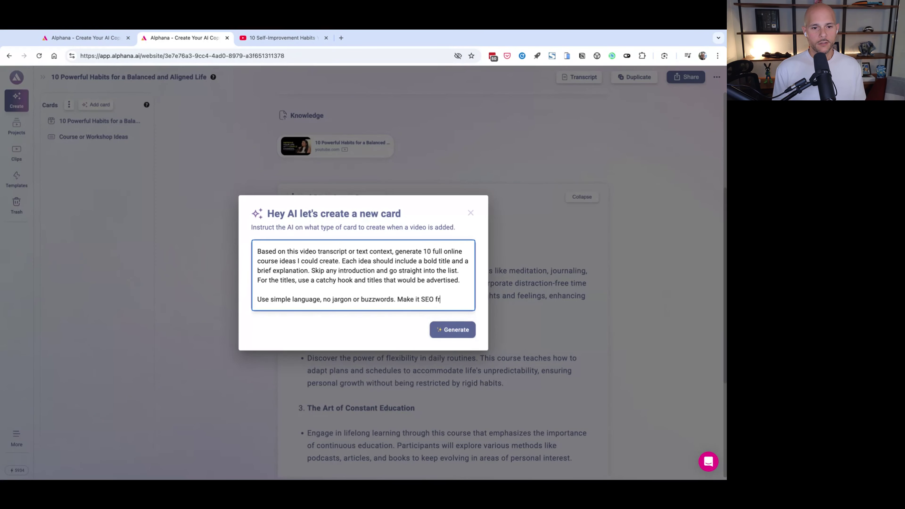
type("iendly")
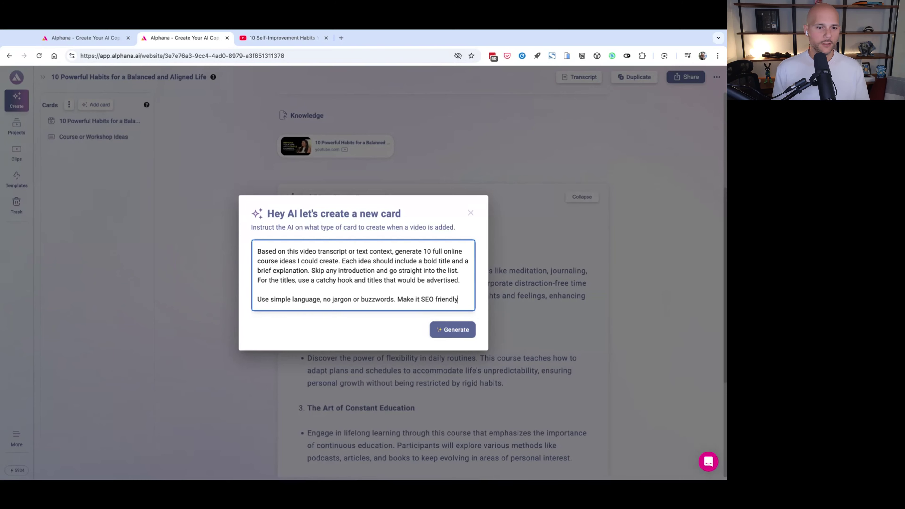
left_click(452, 330)
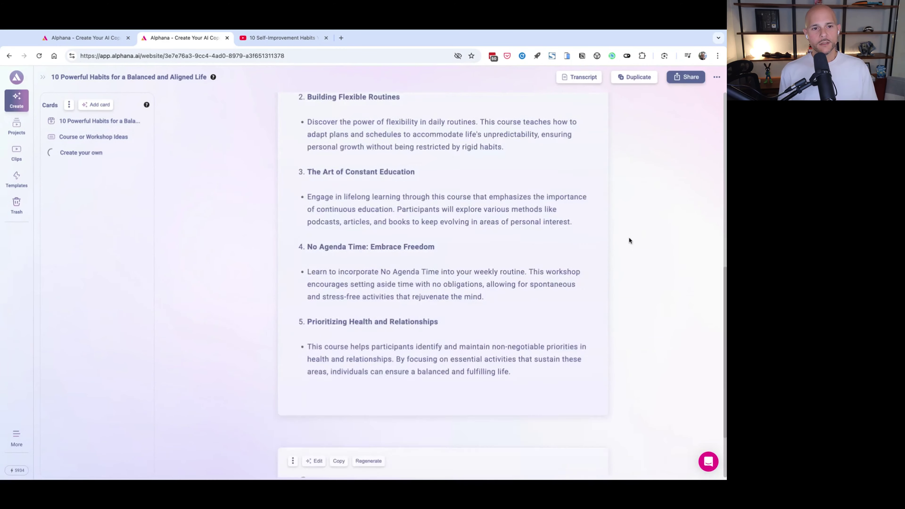
Read through the course ideas in the generated Create your own card, highlighting the Mastering Mindful Habits for a Balanced Life title.
scroll(634, 342, "up", 1)
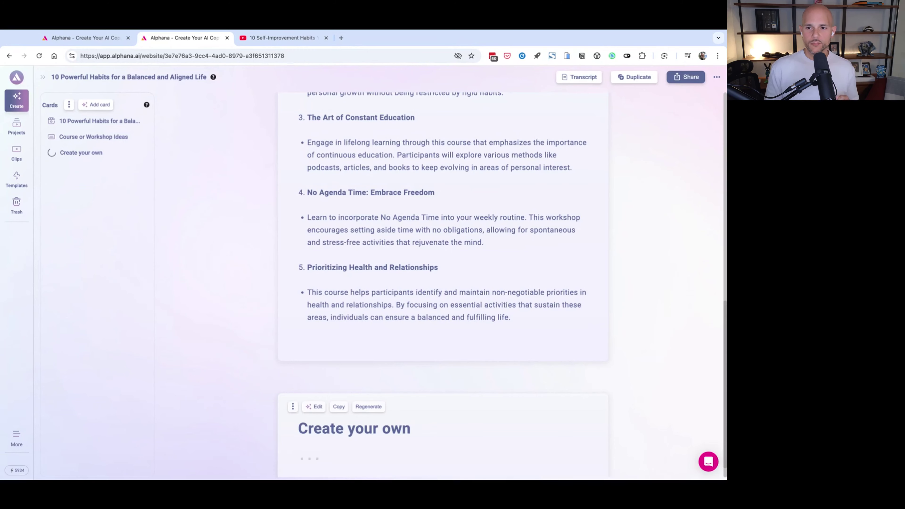
scroll(636, 368, "down", 10)
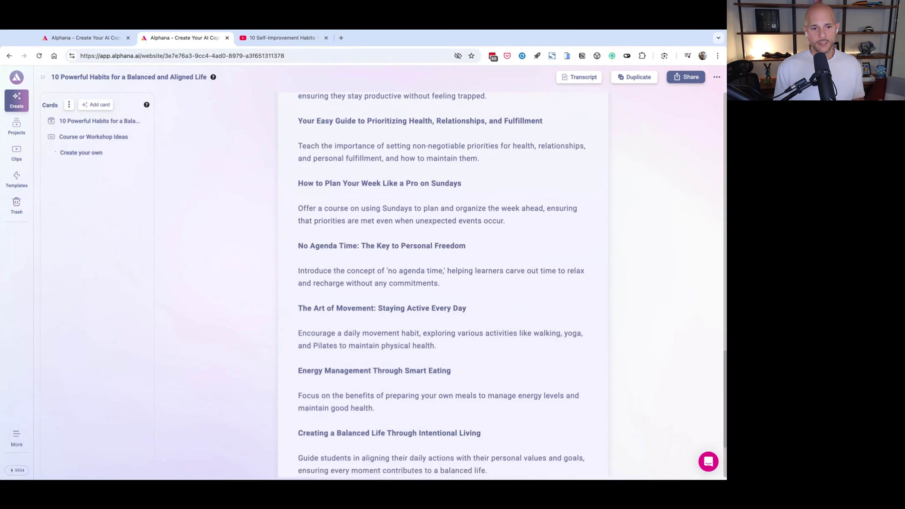
scroll(443, 285, "up", 8)
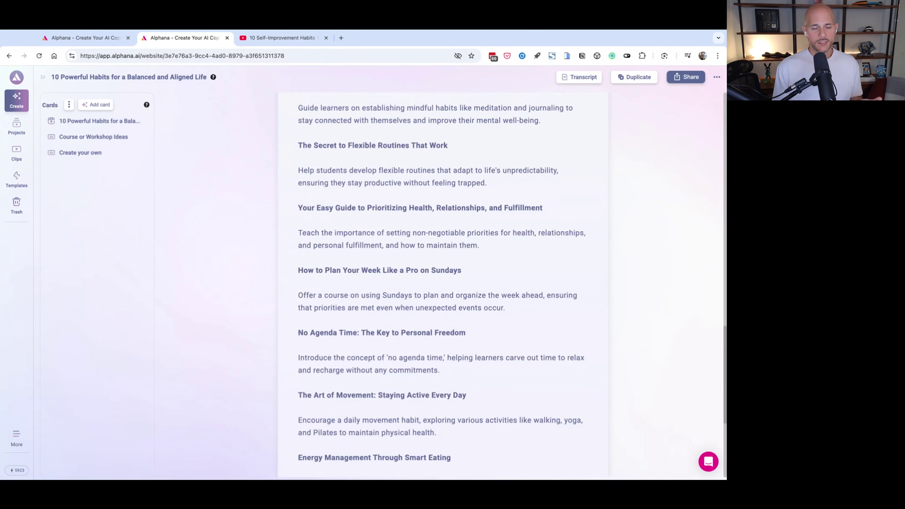
scroll(607, 294, "up", 2)
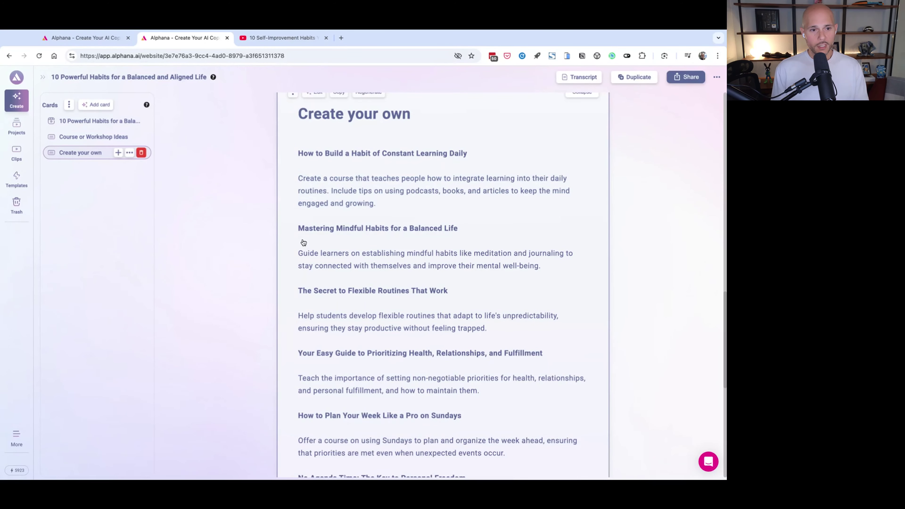
triple_click(297, 232)
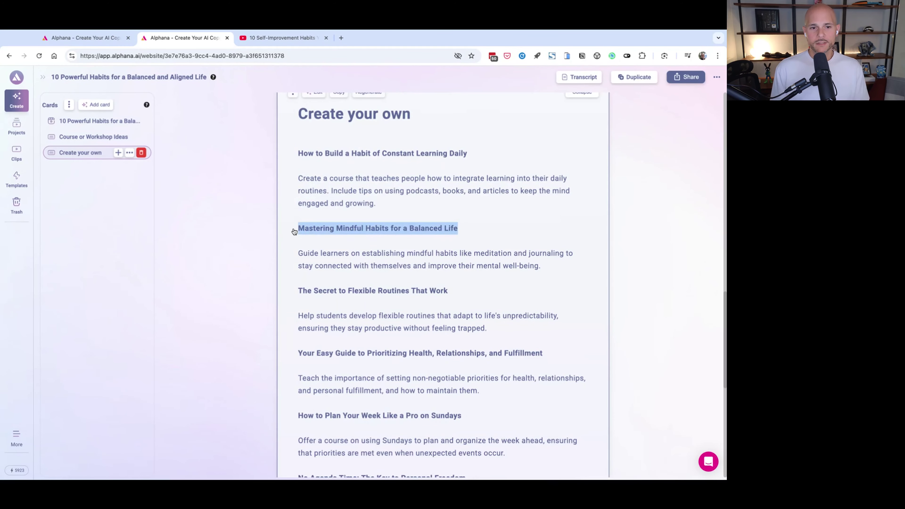
left_click(534, 233)
scroll(520, 314, "down", 2)
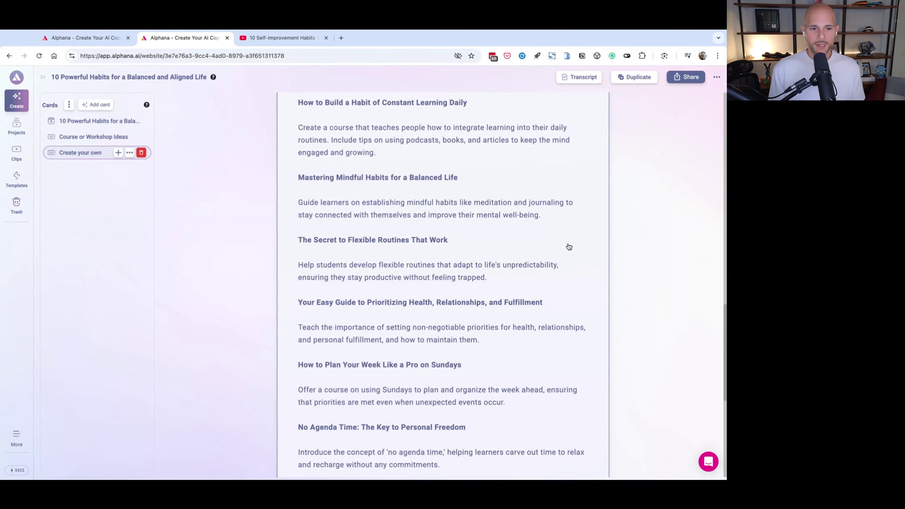
scroll(568, 247, "down", 1)
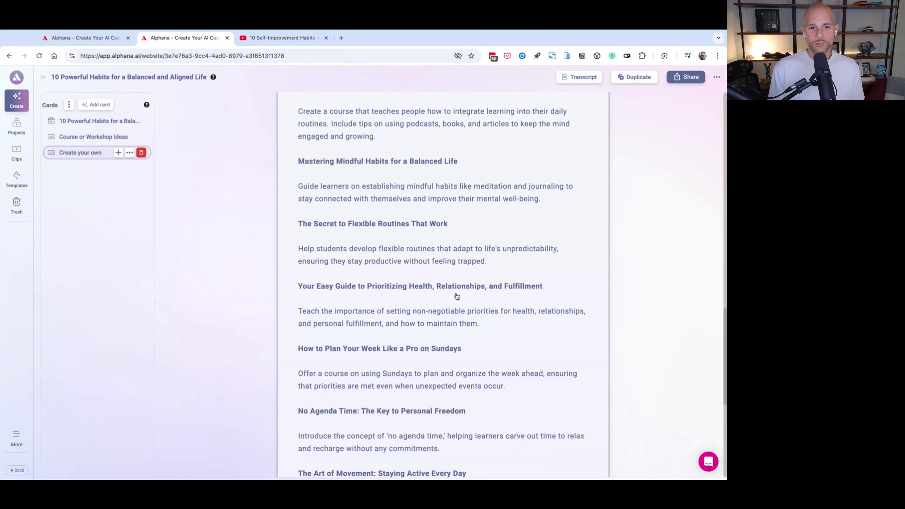
scroll(586, 303, "down", 4)
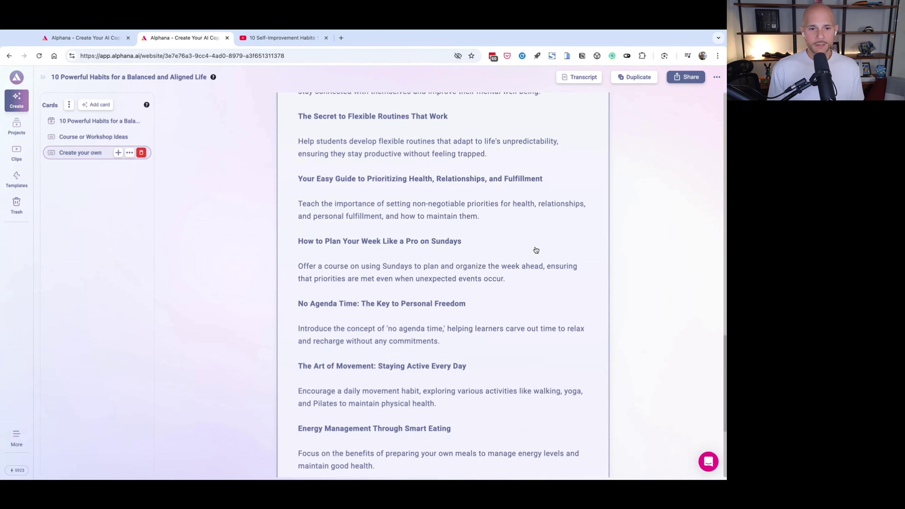
scroll(535, 354, "down", 6)
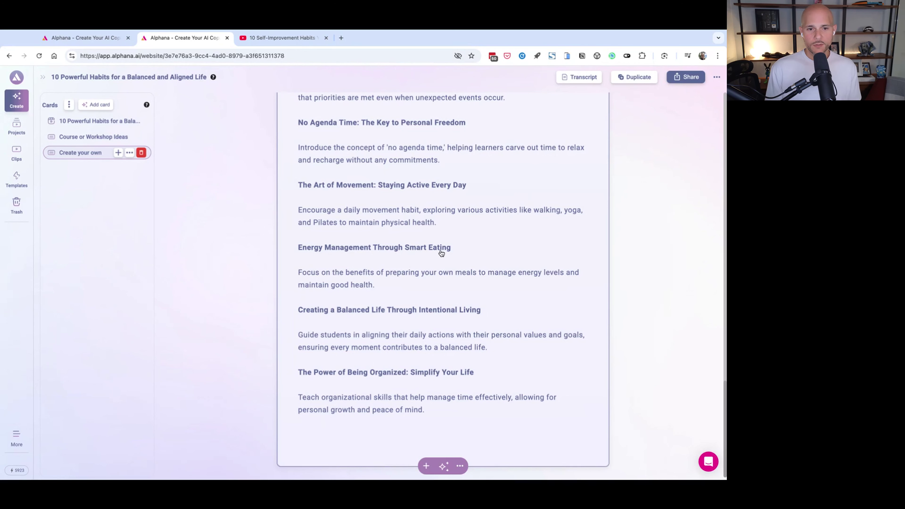
scroll(466, 276, "up", 6)
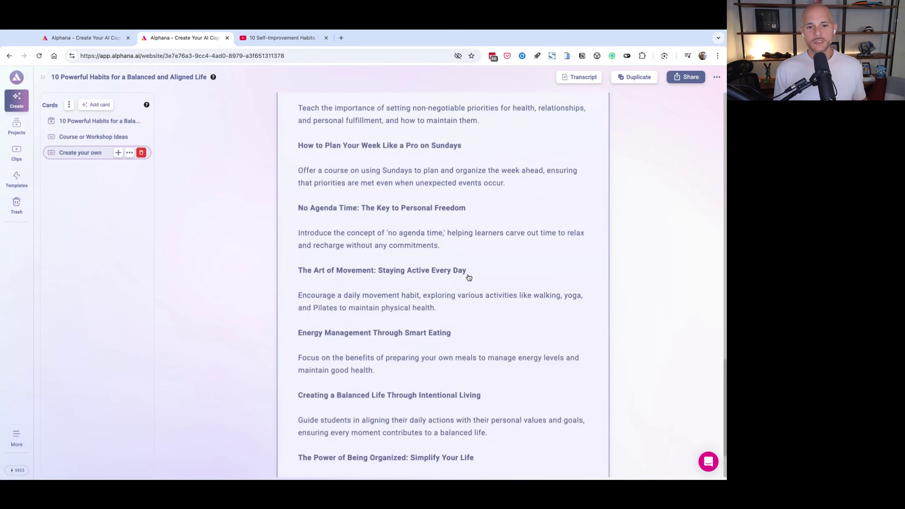
scroll(468, 278, "up", 3)
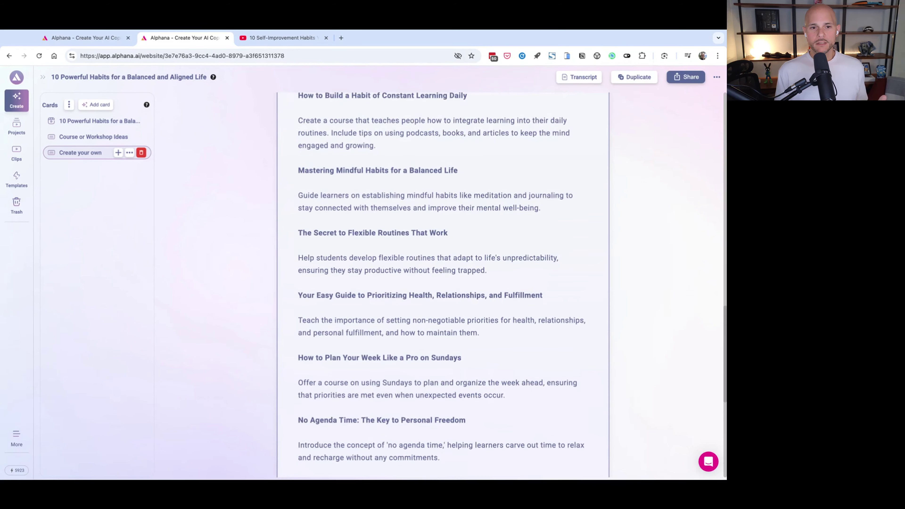
scroll(442, 282, "up", 2)
scroll(442, 285, "up", 3)
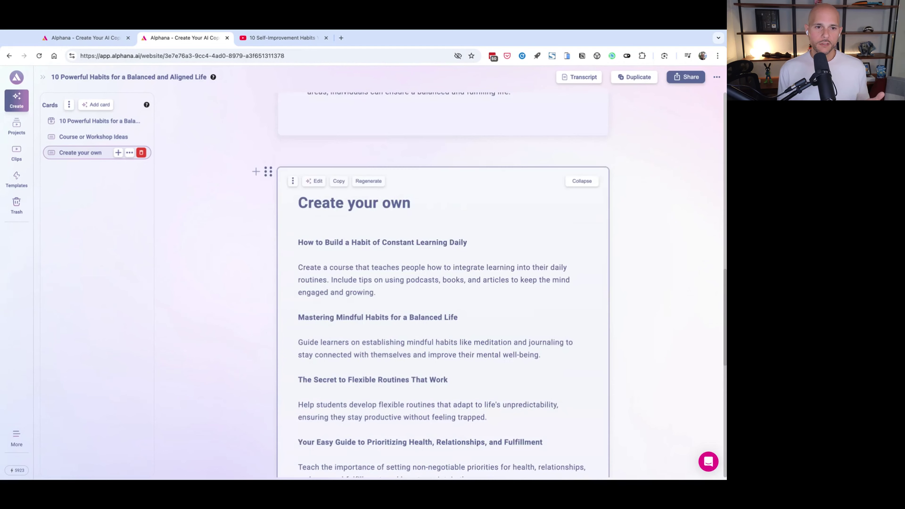
scroll(572, 296, "up", 3)
scroll(582, 299, "down", 9)
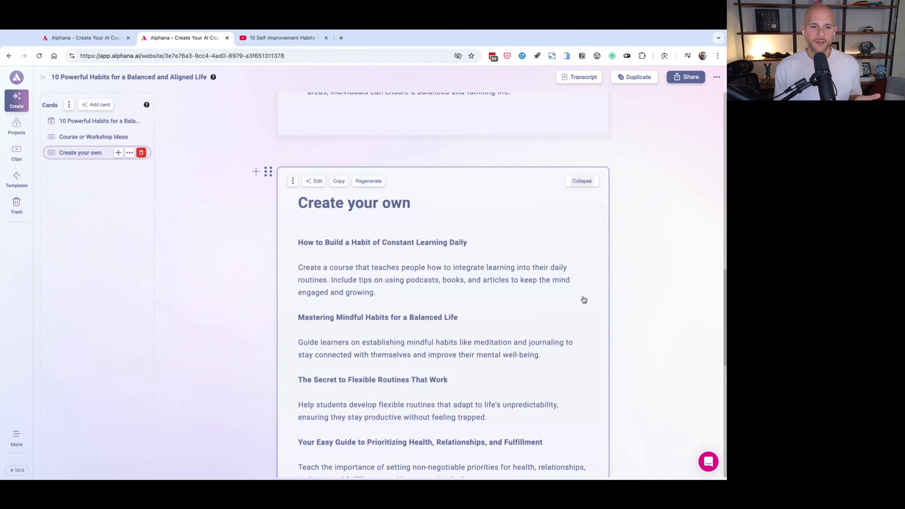
scroll(539, 309, "up", 4)
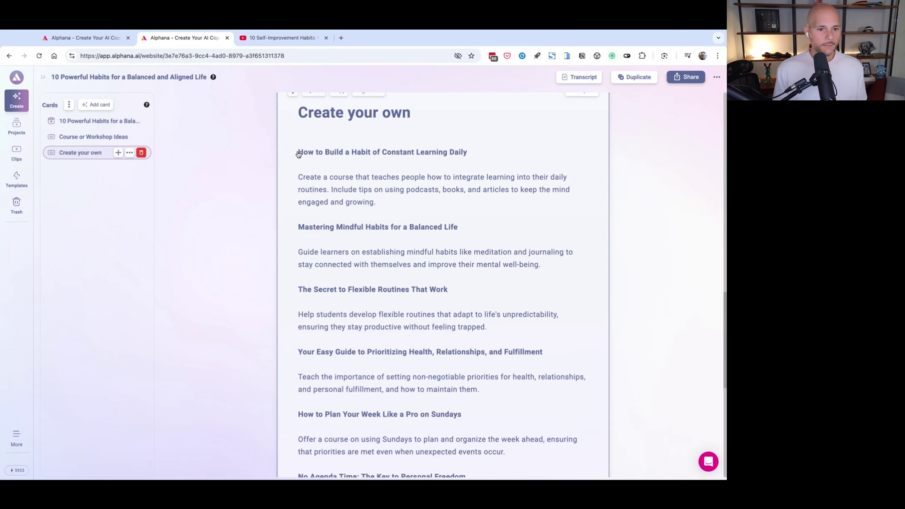
Copy the How to Build a Habit of Constant Learning Daily idea with its description and collapse the Create your own card.
left_click_drag(298, 150, 474, 210)
key("super+c")
left_click(335, 163)
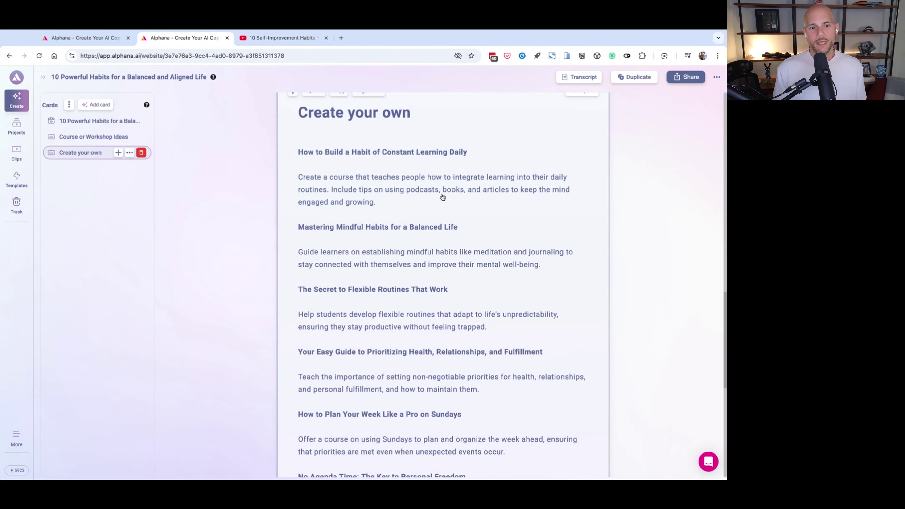
scroll(446, 198, "up", 1)
left_click(582, 102)
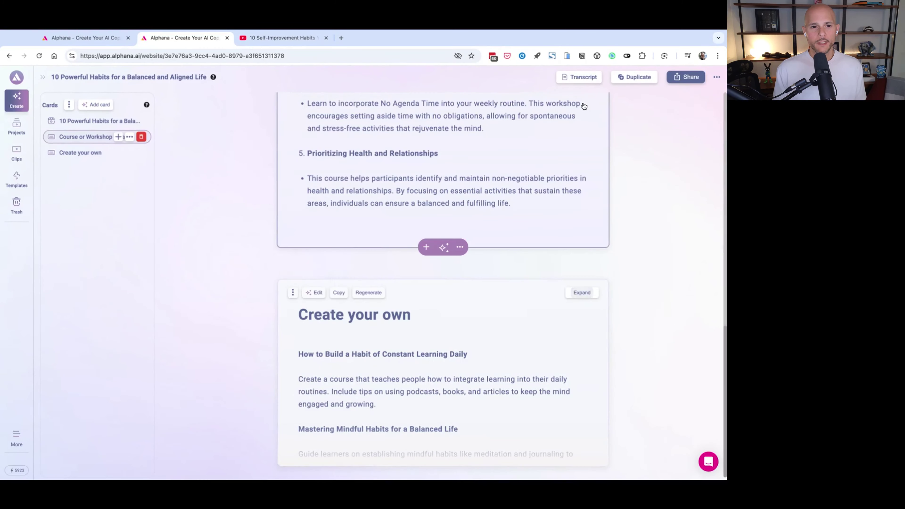
Start a custom card below Course or Workshop Ideas with "Create a course outline with a breakout of lessons based on the title and description below.".
left_click(426, 247)
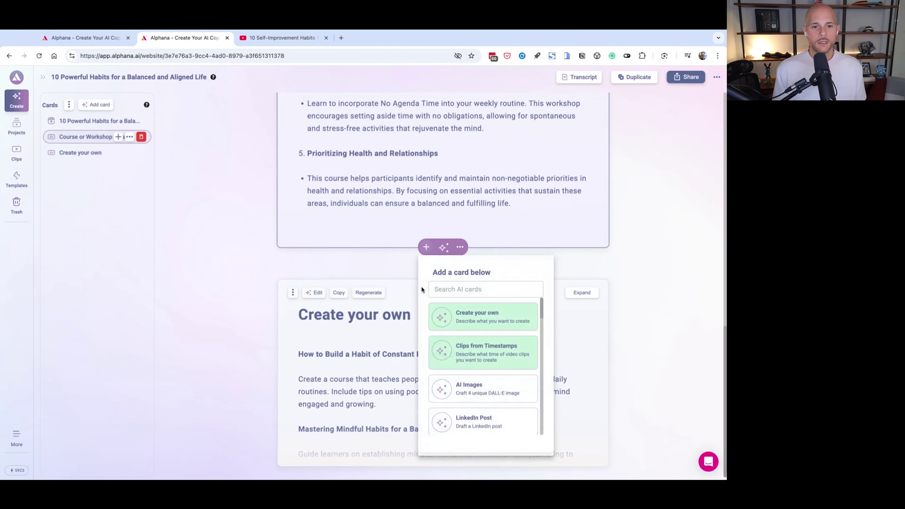
left_click(483, 319)
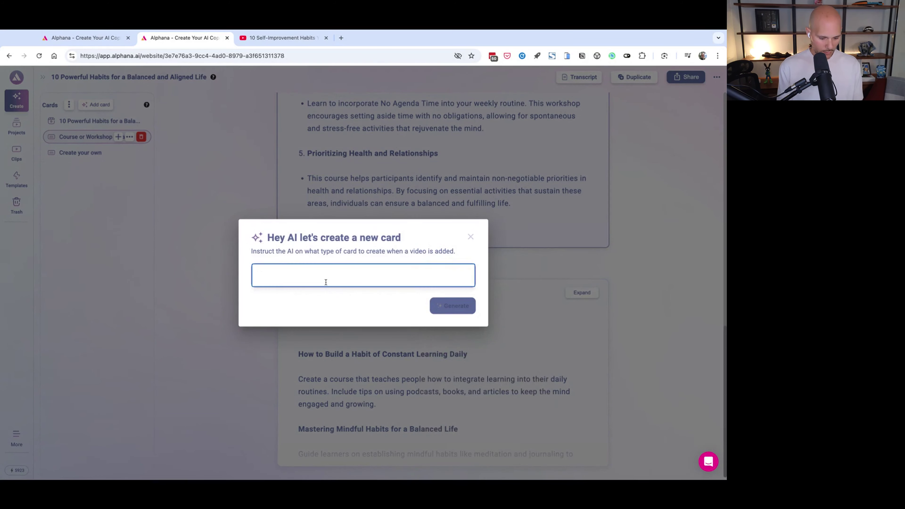
type("Create a course")
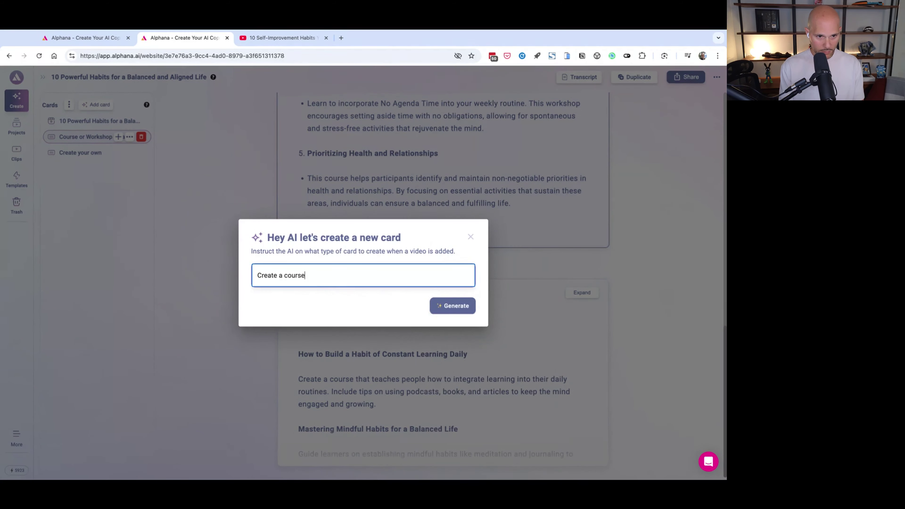
type(" outline with ")
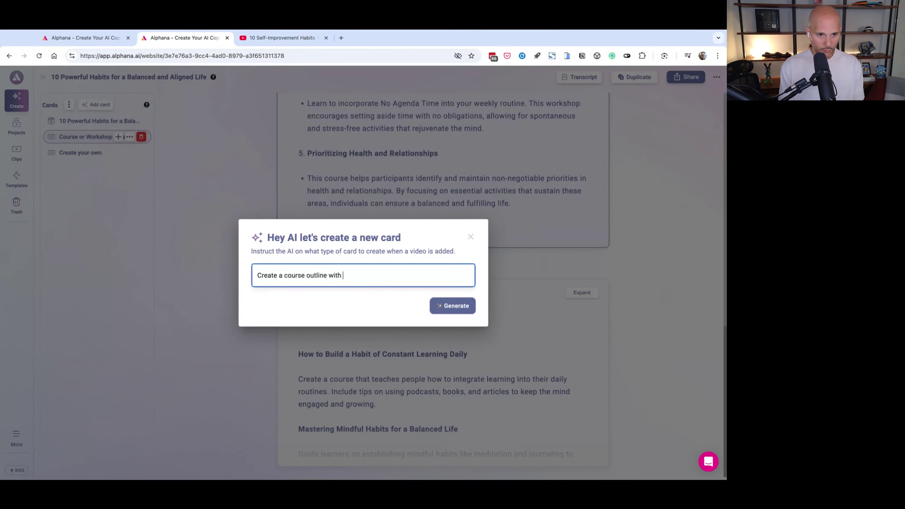
type("a breakout of les")
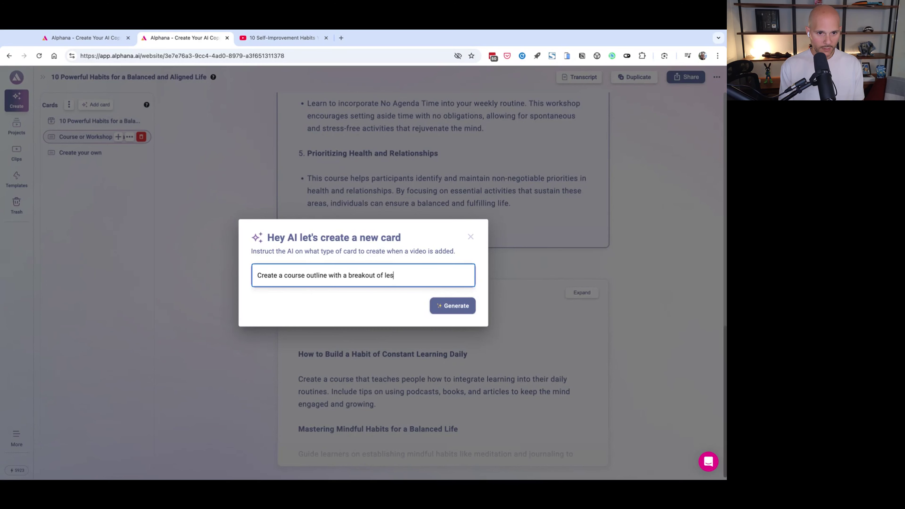
type("sons based on")
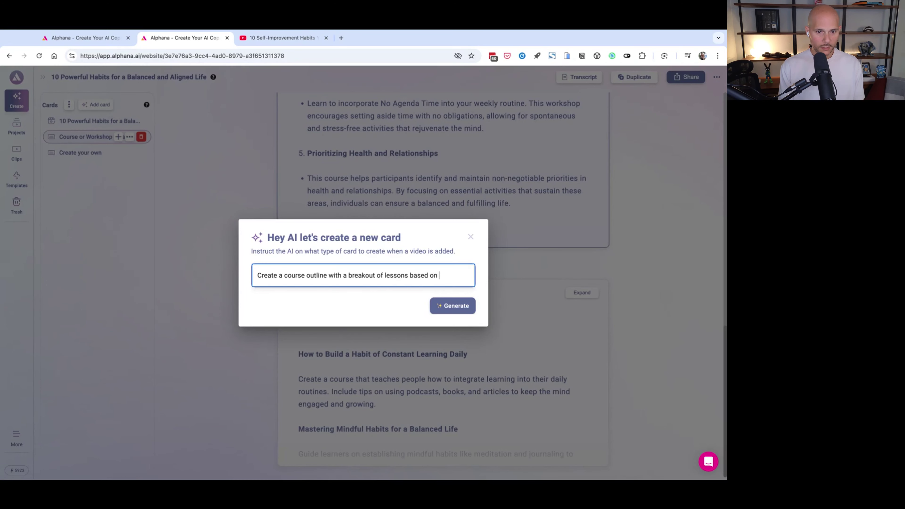
type(" the title ")
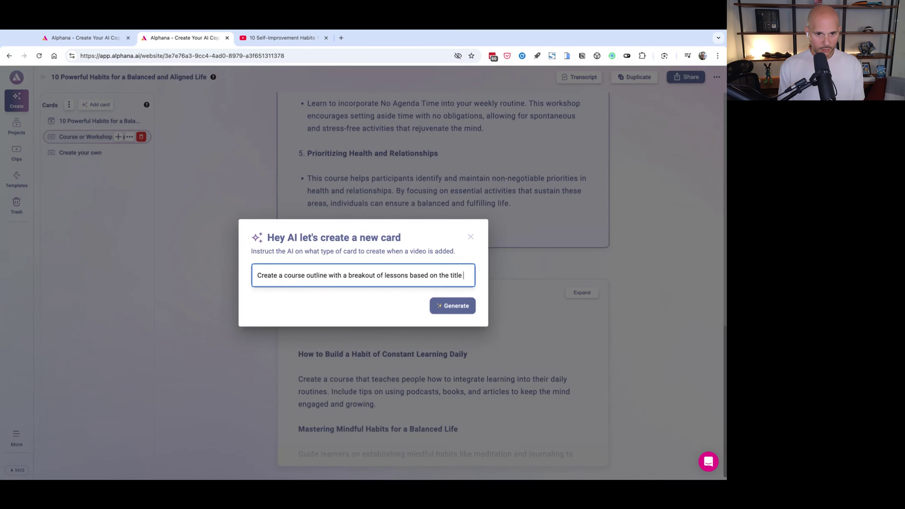
type("and eescriptio")
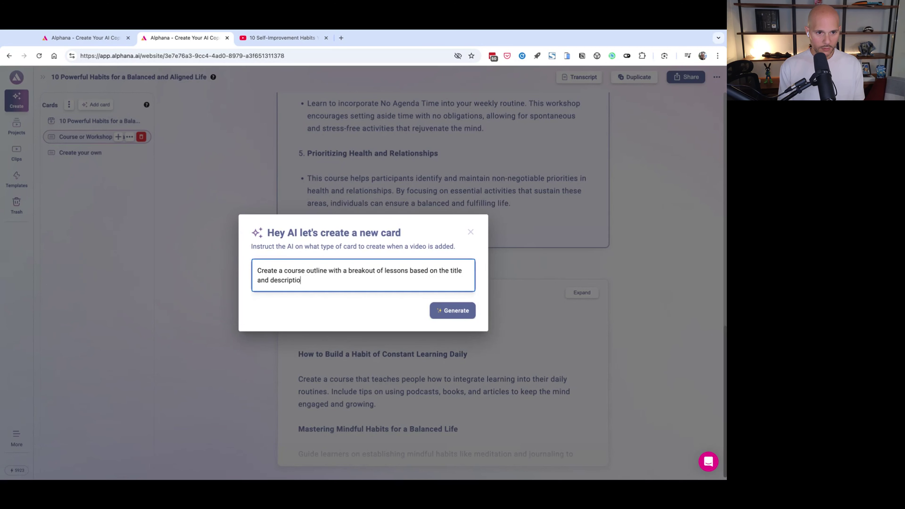
type("n below. Please use")
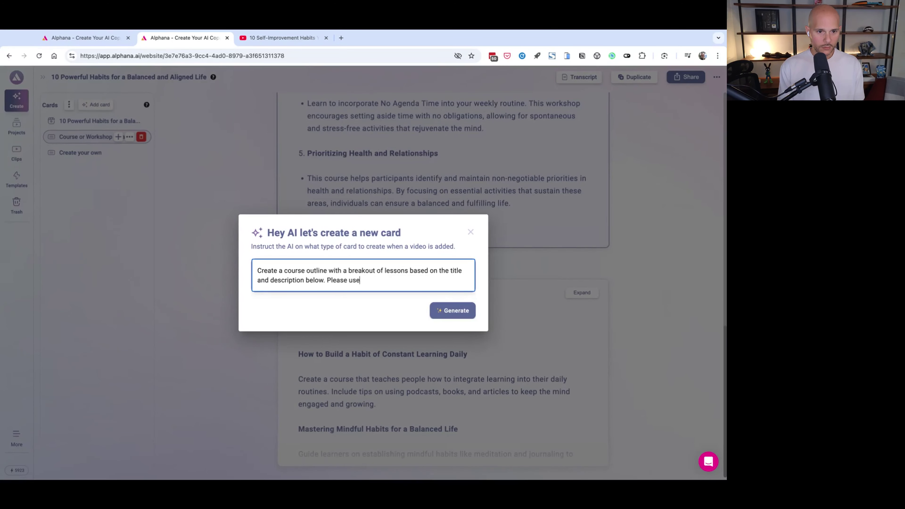
Append "Please use insights from the video to help with the breakout of the course outline:" to the card's prompt.
type(" insgh")
key("BackSpace")
key("BackSpace")
type("ights from the video to help w")
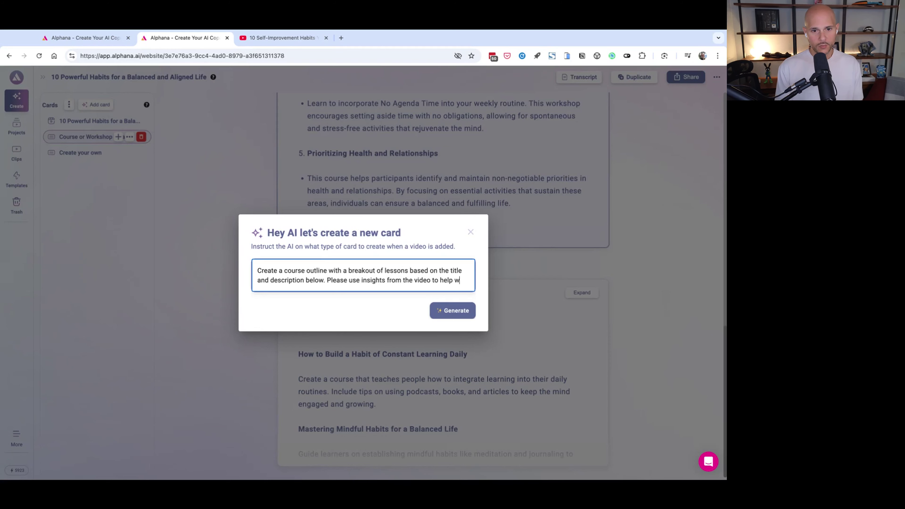
type("ith the breakout of the course ")
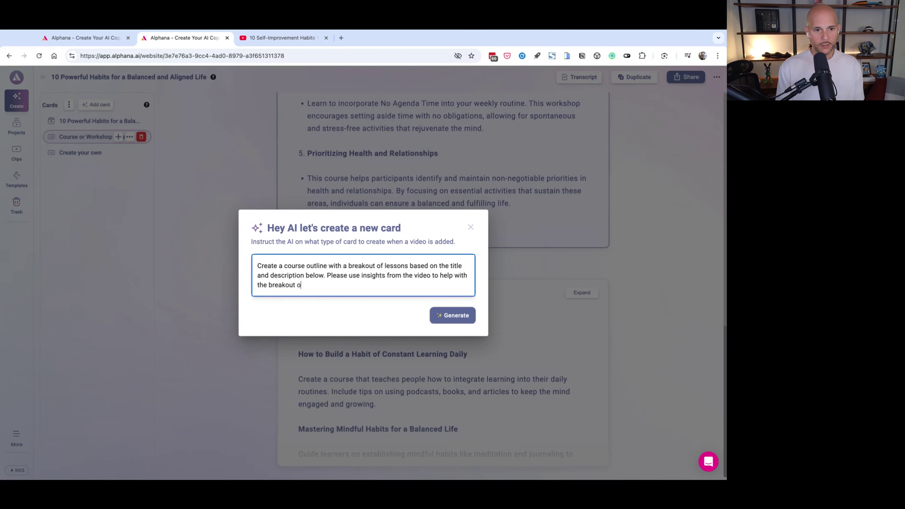
type("outline:")
Paste the copied How to Build a Habit of Constant Learning Daily idea below the instructions, remove the extra blank line and generate the card.
key("Return")
key("Return")
key("super+v")
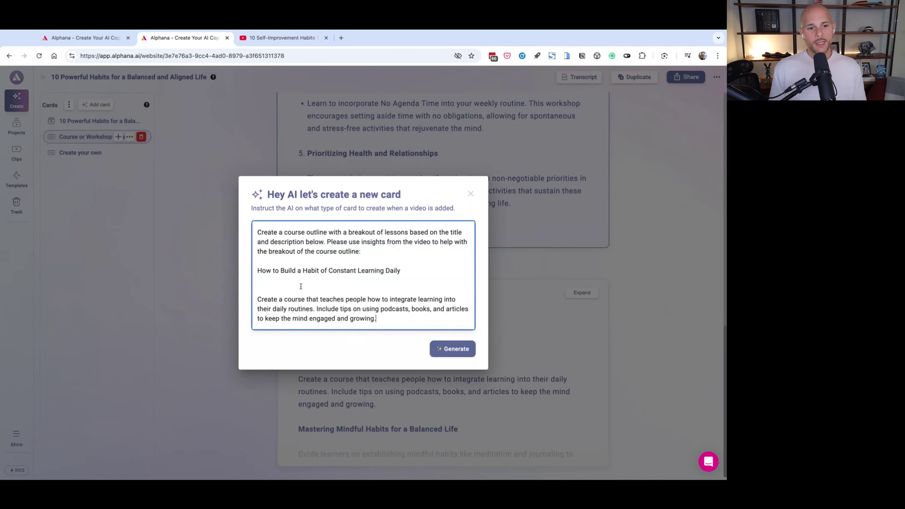
left_click(298, 285)
key("BackSpace")
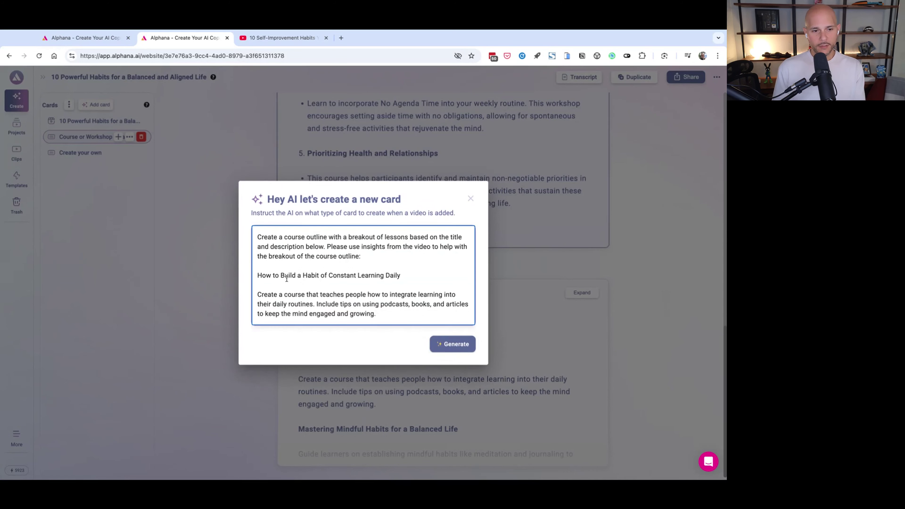
triple_click(285, 277)
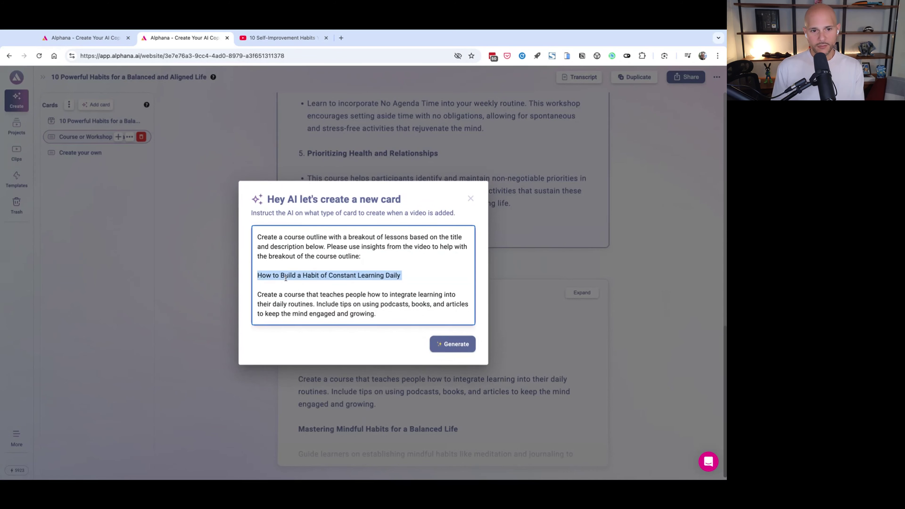
triple_click(280, 310)
key("Right")
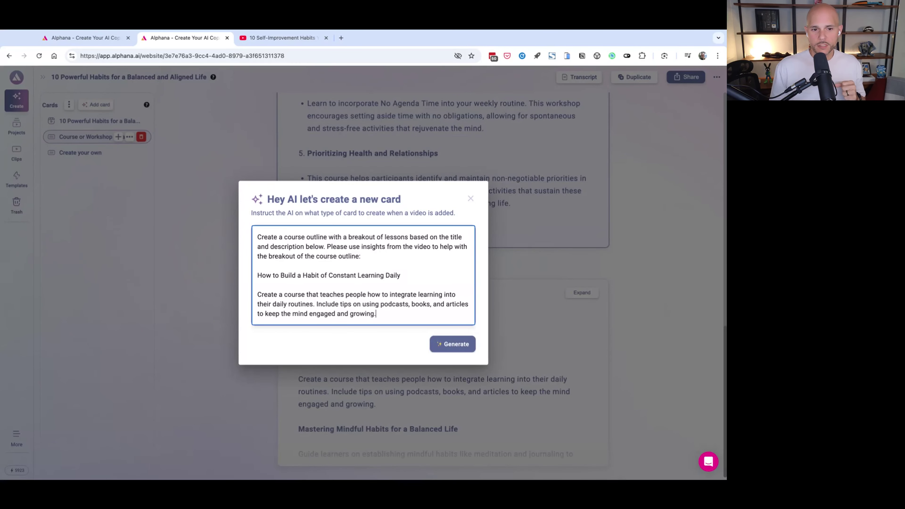
left_click(437, 344)
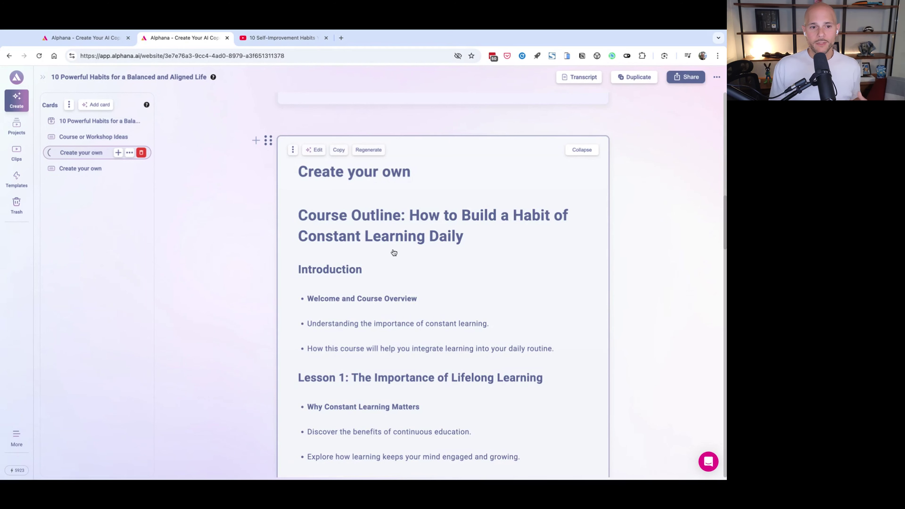
Read through the generated course outline from the introduction and lessons to the Additional Resources section.
scroll(549, 238, "down", 3)
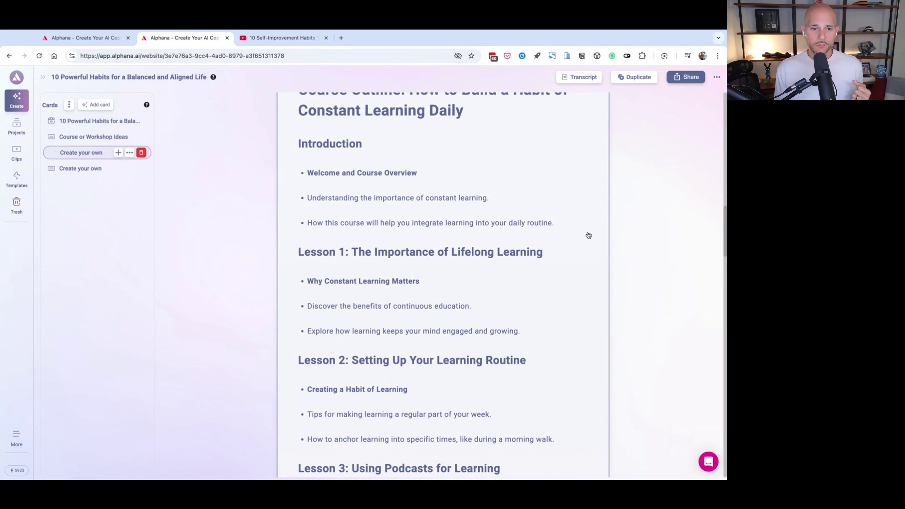
scroll(589, 235, "down", 2)
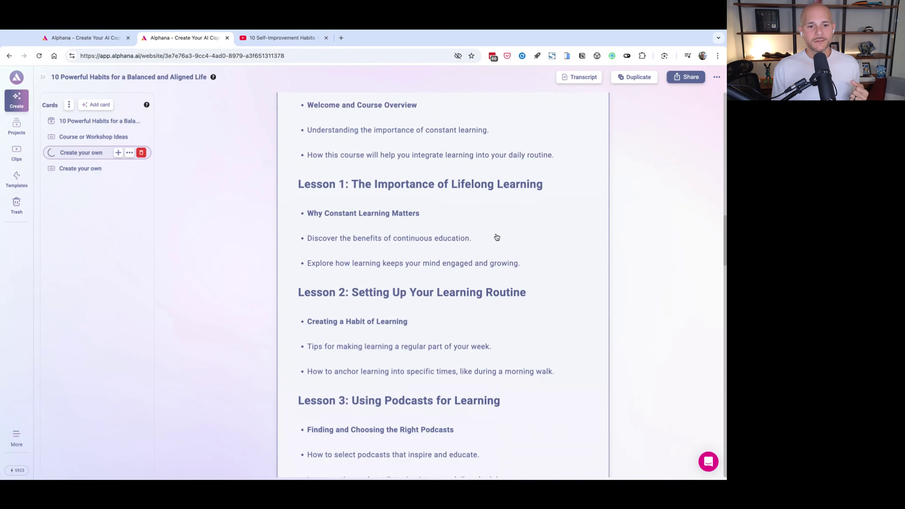
scroll(497, 237, "down", 2)
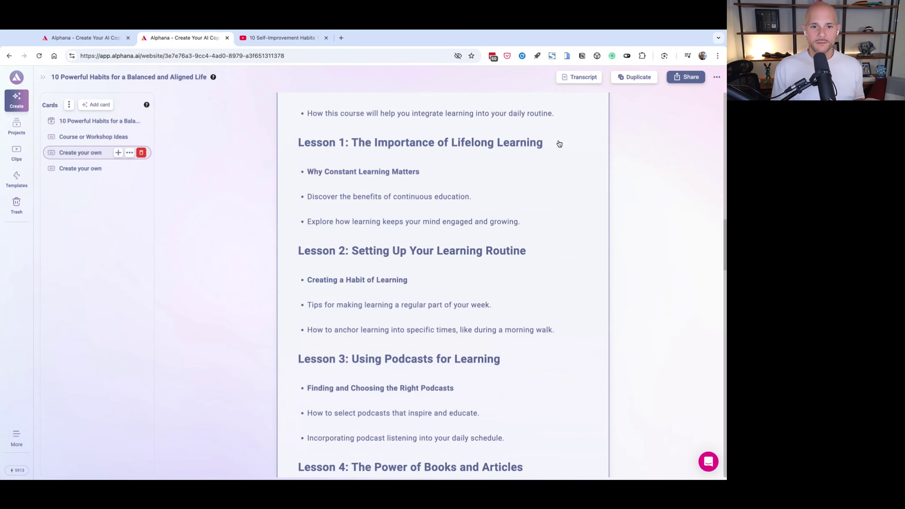
scroll(559, 157, "up", 1)
scroll(560, 171, "down", 2)
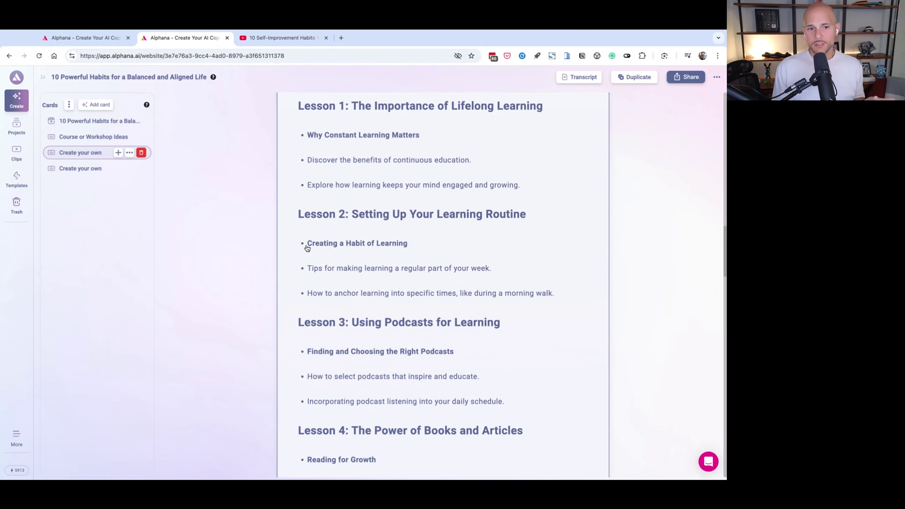
left_click_drag(305, 244, 461, 293)
left_click(548, 285)
scroll(550, 282, "down", 4)
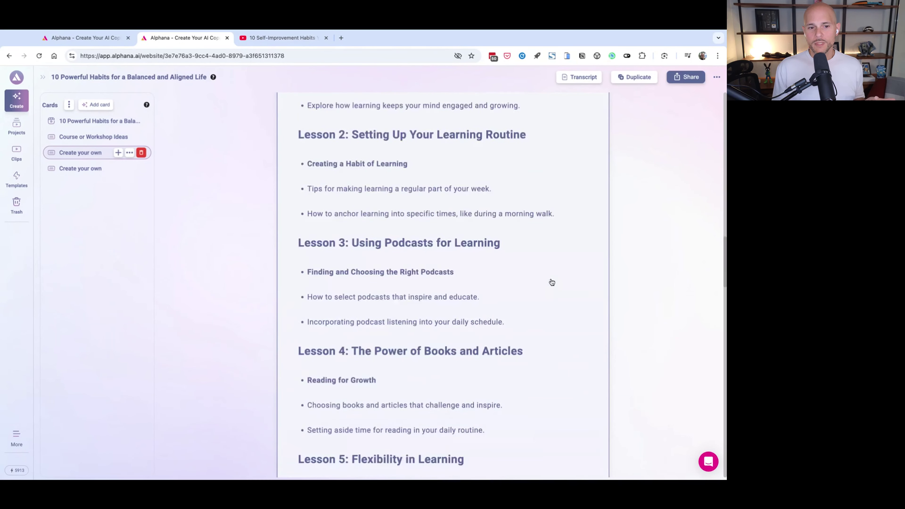
scroll(453, 287, "down", 6)
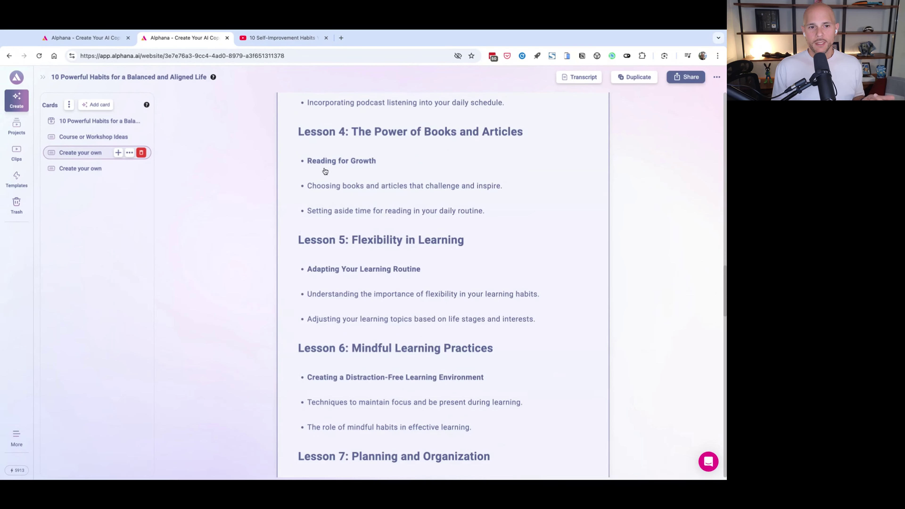
scroll(485, 293, "down", 6)
scroll(485, 290, "down", 7)
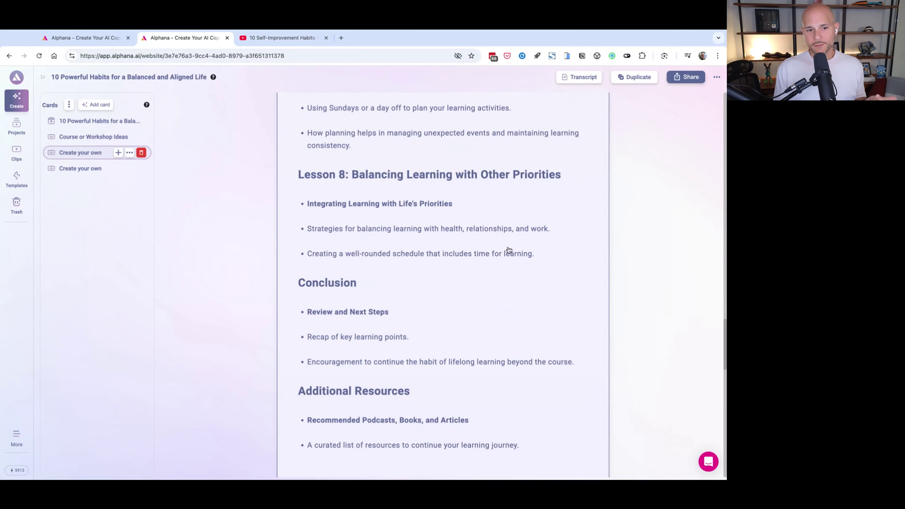
scroll(389, 362, "down", 2)
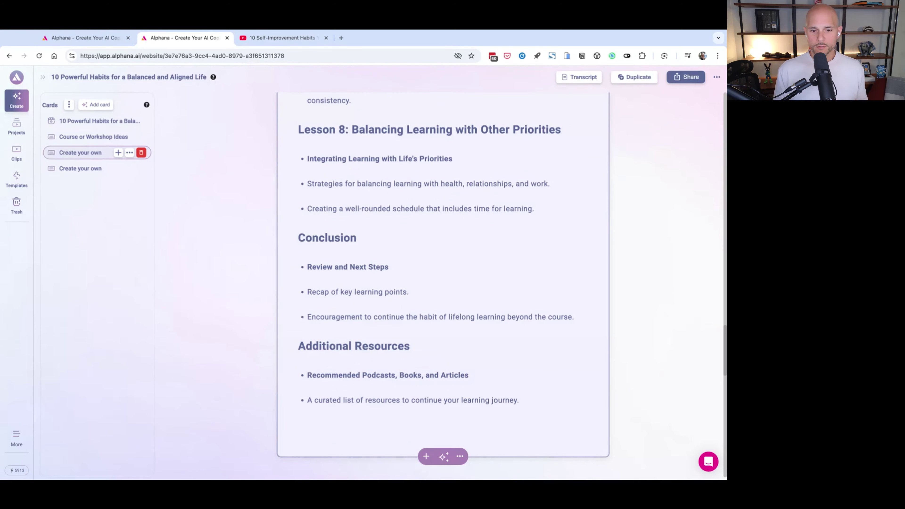
scroll(525, 257, "up", 15)
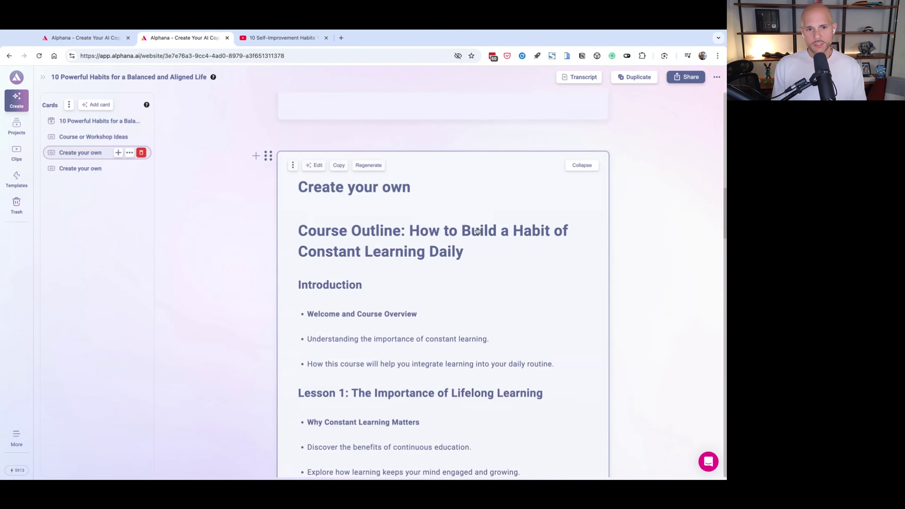
Copy the course outline from its title through the end of Lesson 1 and collapse the outline card.
left_click(579, 166)
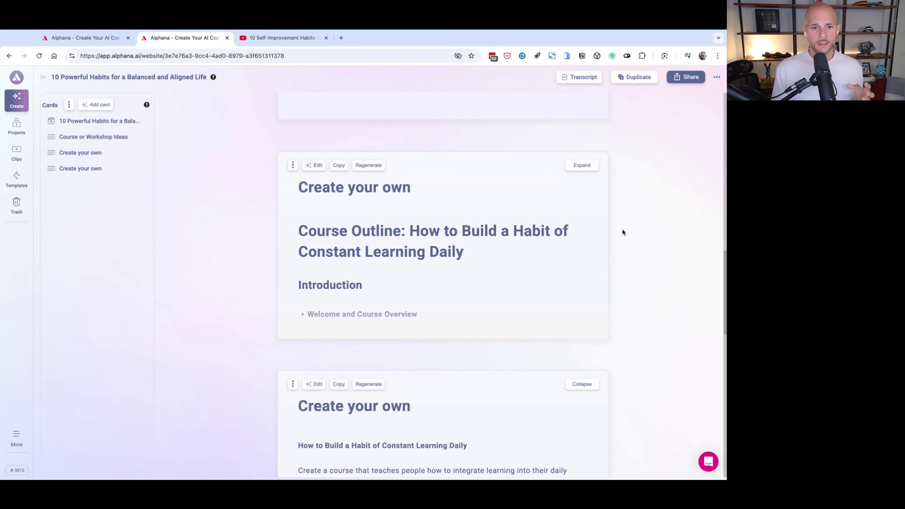
left_click(425, 296)
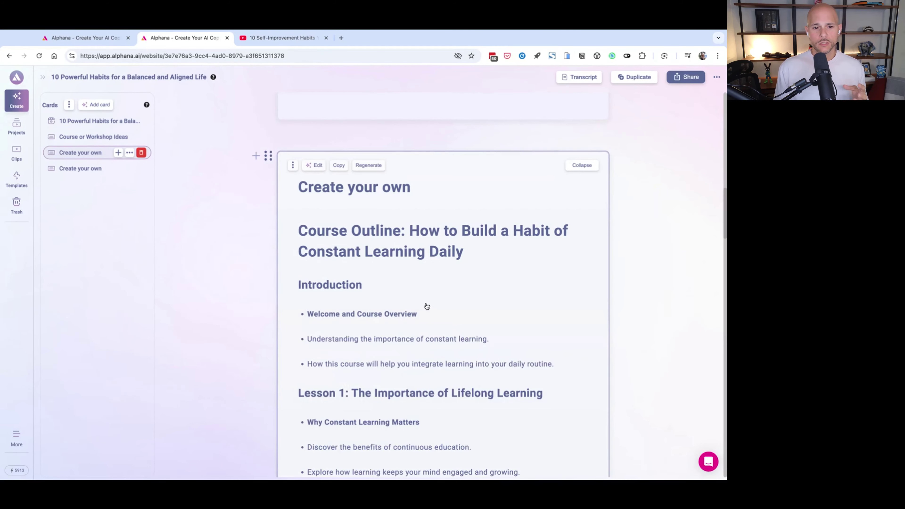
scroll(382, 186, "down", 2)
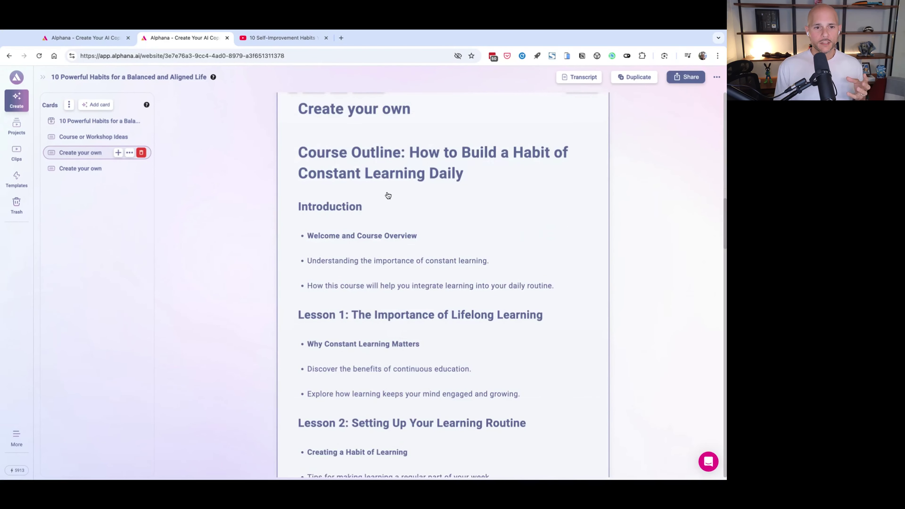
scroll(394, 206, "down", 3)
scroll(394, 207, "up", 2)
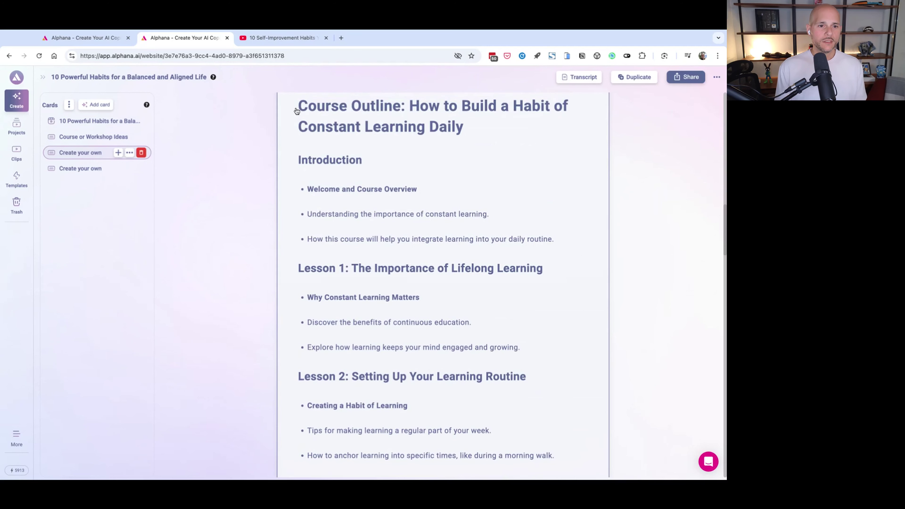
left_click_drag(299, 107, 530, 362)
key("ctrl+c")
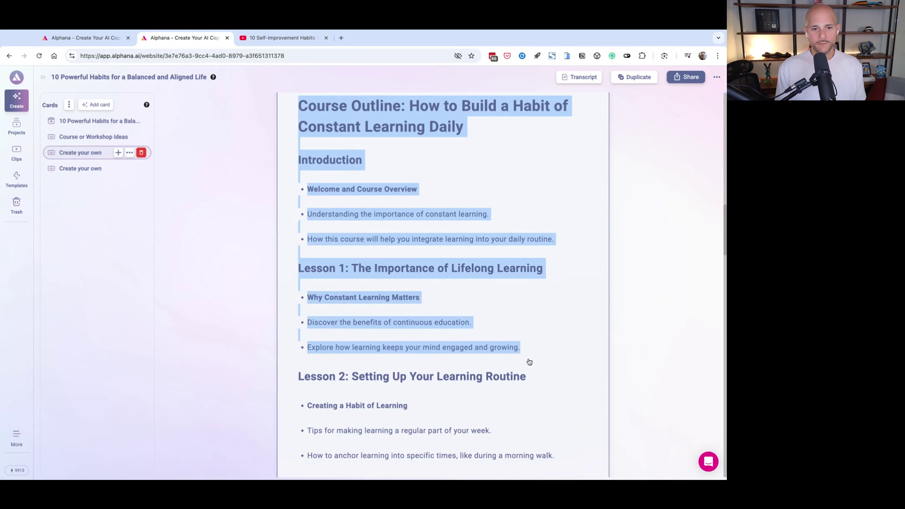
scroll(639, 293, "up", 4)
left_click(585, 152)
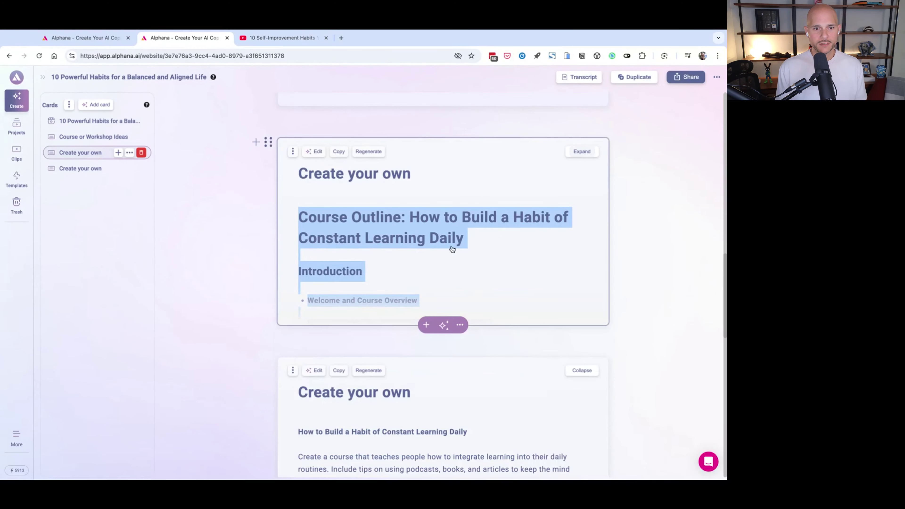
Start another custom card below the course outline card and paste the copied outline text into its prompt.
left_click(426, 325)
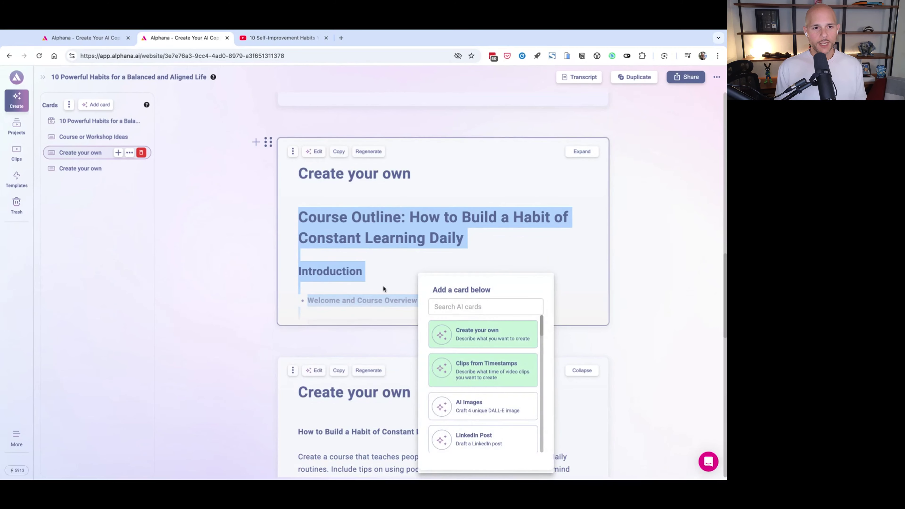
left_click(461, 345)
left_click(470, 236)
left_click(433, 330)
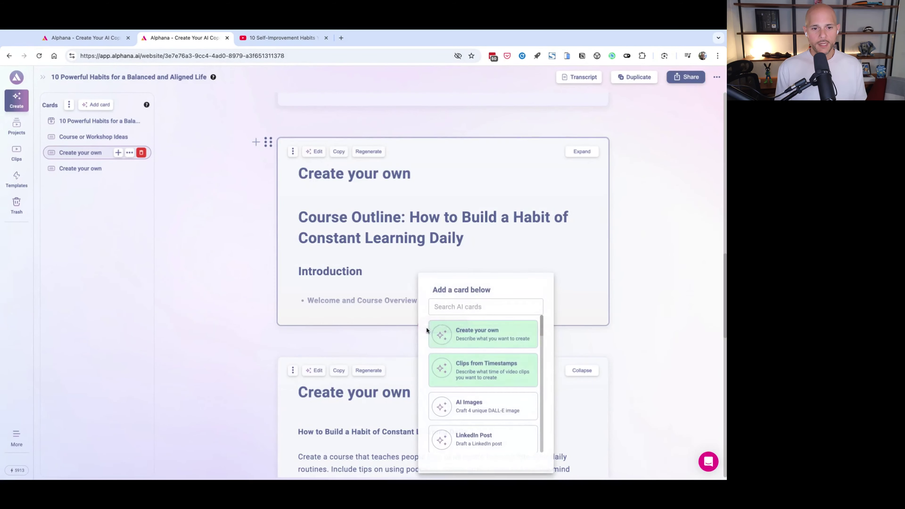
left_click(439, 333)
left_click(313, 279)
key("ctrl+v")
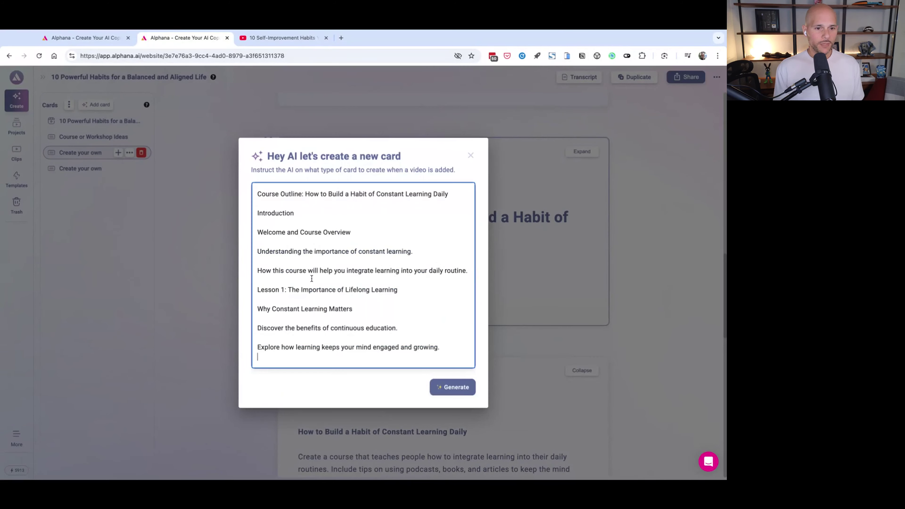
Add the instruction "Help me create the Introduction and Lesson 1 for this course in detail." above the pasted outline and generate the card.
left_click(257, 194)
type("Help me create ")
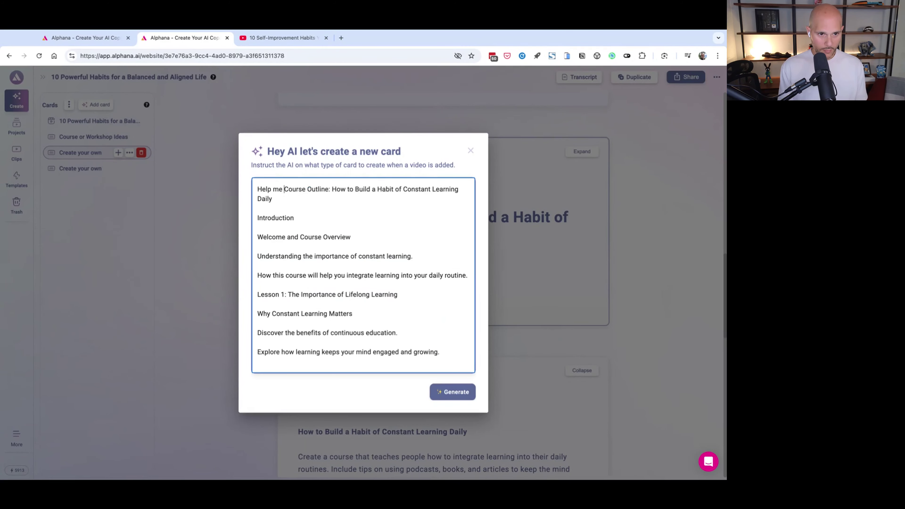
type("the Introductio")
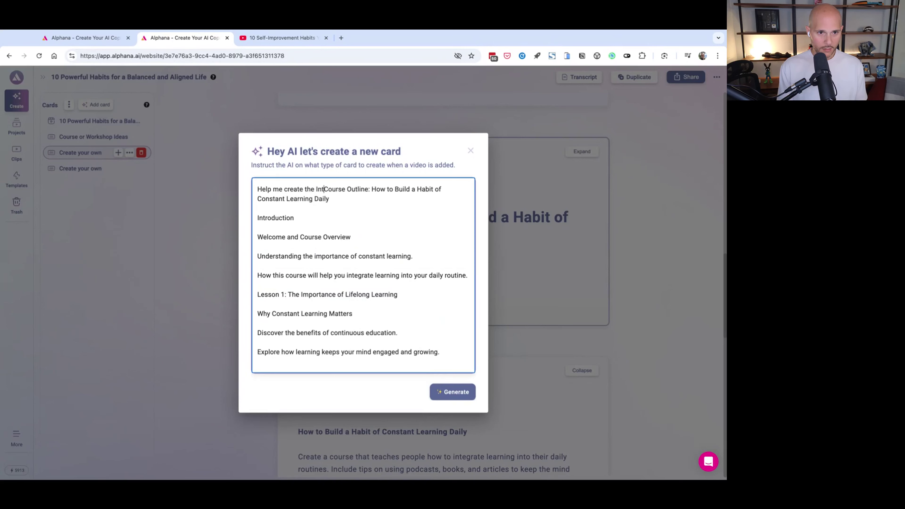
type("n and Lesson 1 ")
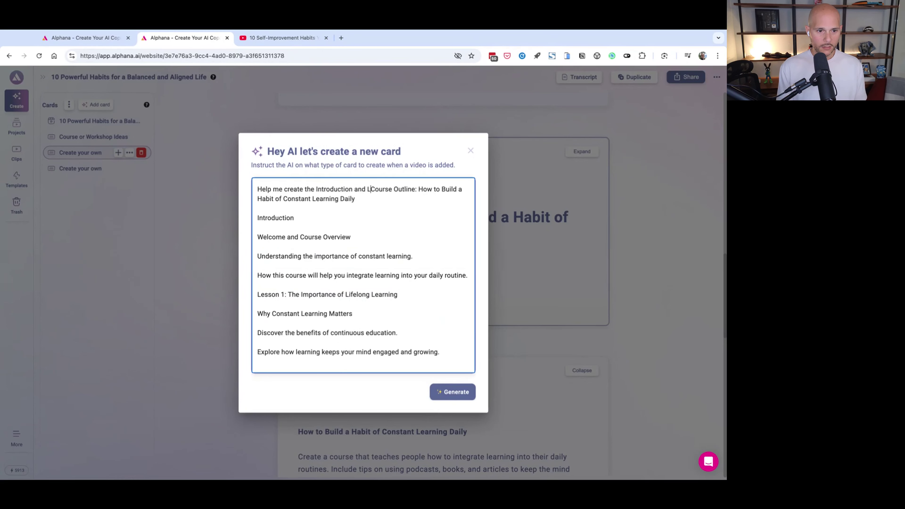
type("for this course ")
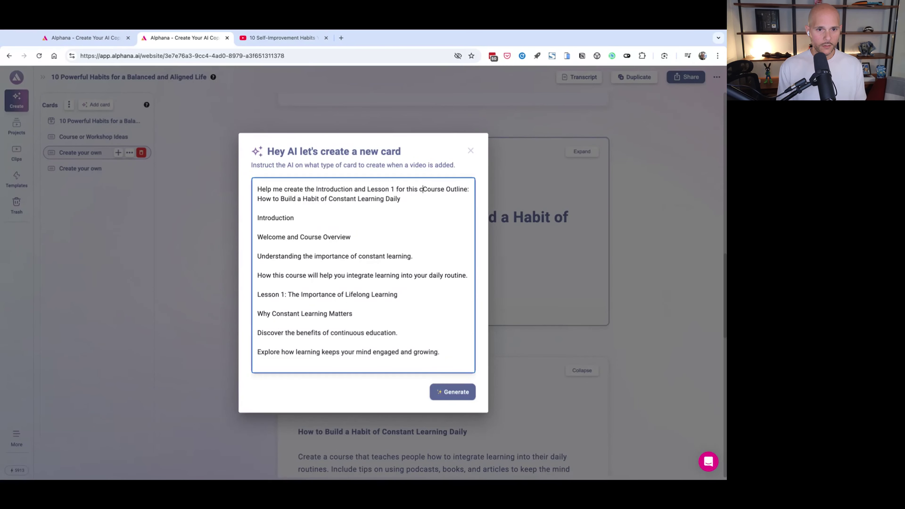
type("in detail.")
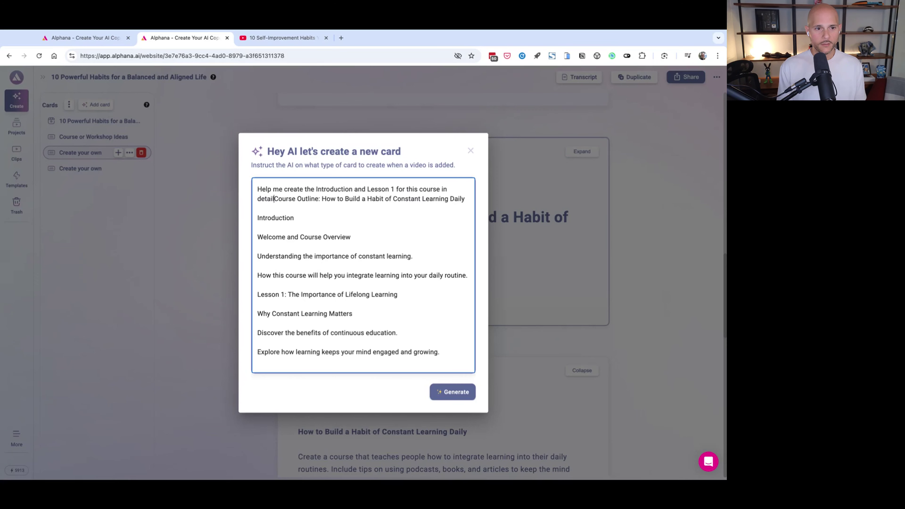
key("Return")
key("Return")
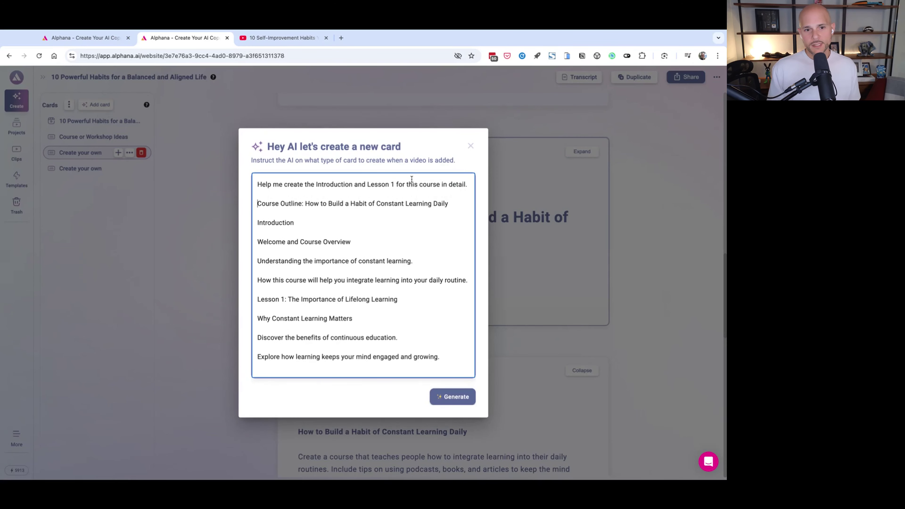
left_click(452, 397)
Read through the newly generated Introduction and Lesson 1 card down to its last section, then collapse the card.
scroll(458, 384, "down", 8)
scroll(459, 384, "up", 1)
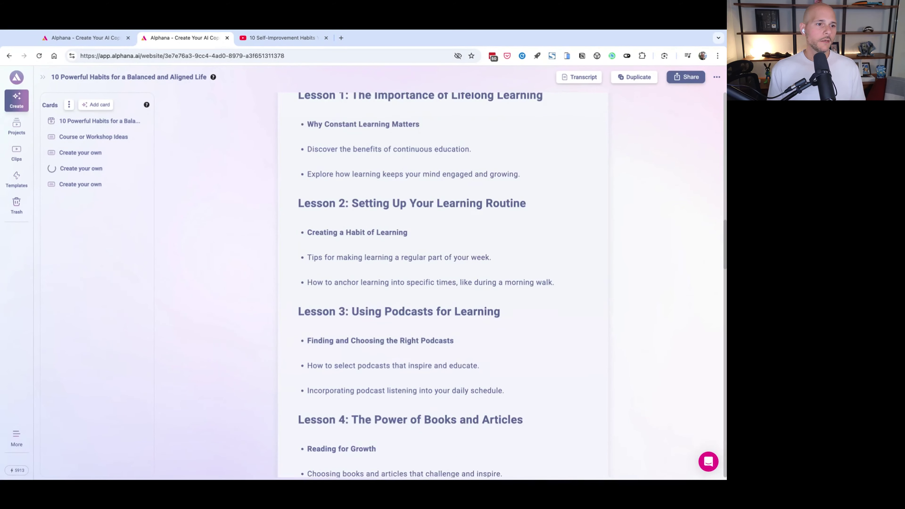
left_click(71, 170)
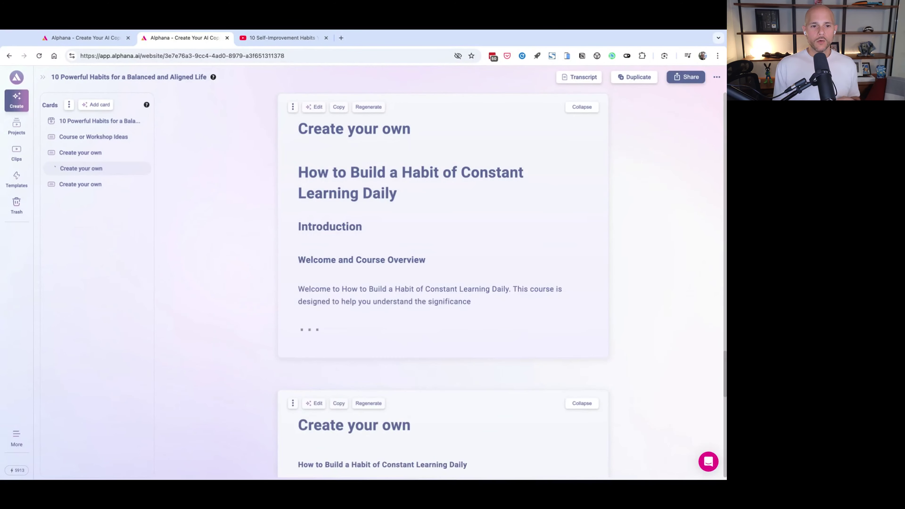
scroll(492, 200, "down", 3)
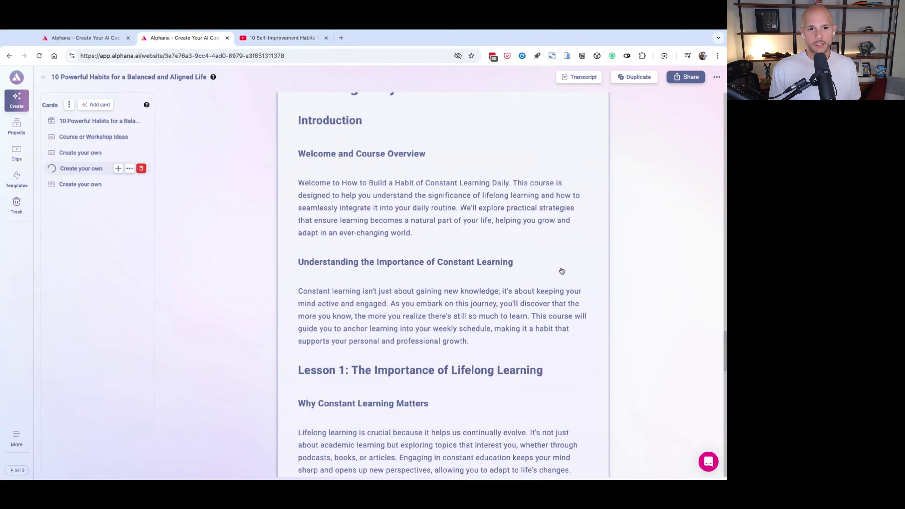
scroll(514, 213, "down", 3)
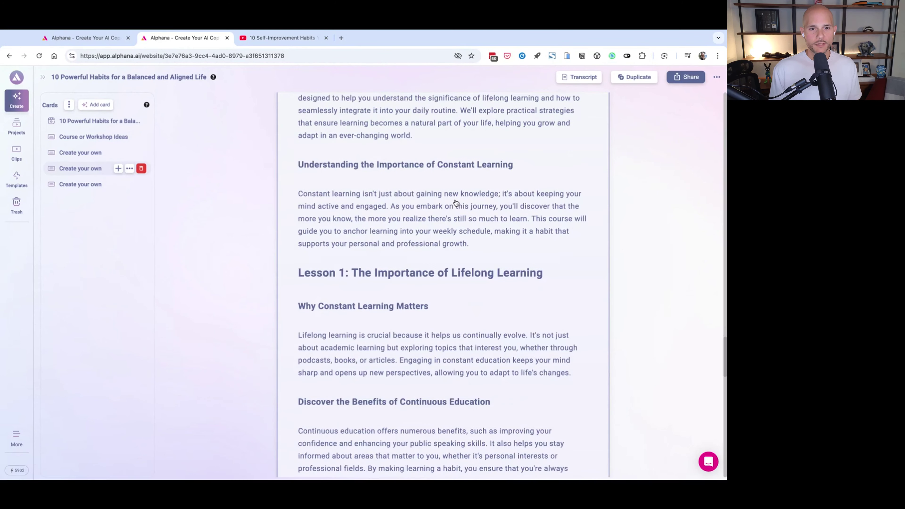
scroll(564, 214, "down", 4)
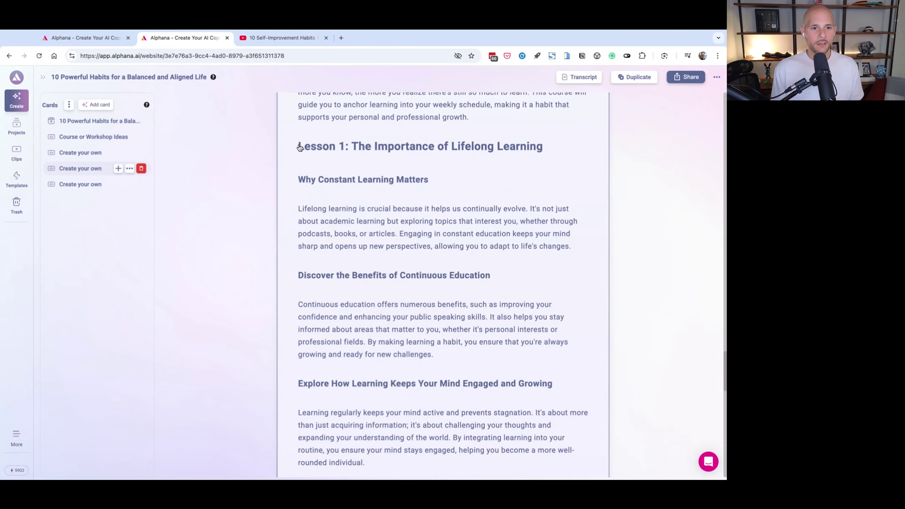
left_click_drag(299, 146, 406, 355)
left_click(558, 291)
scroll(558, 292, "down", 1)
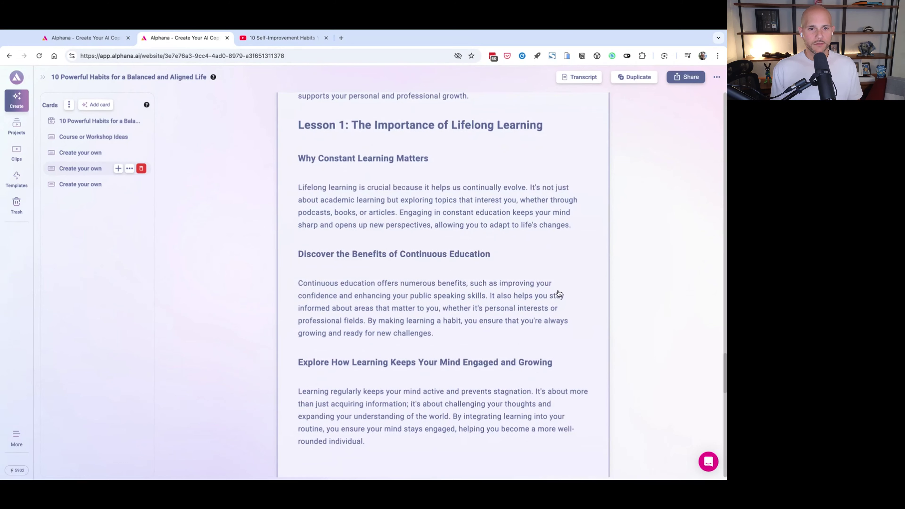
scroll(558, 295, "down", 2)
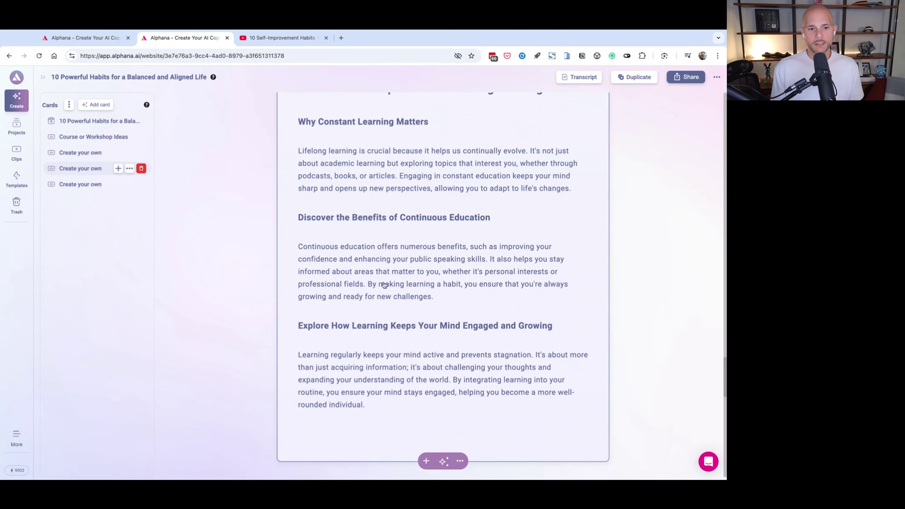
scroll(600, 237, "up", 10)
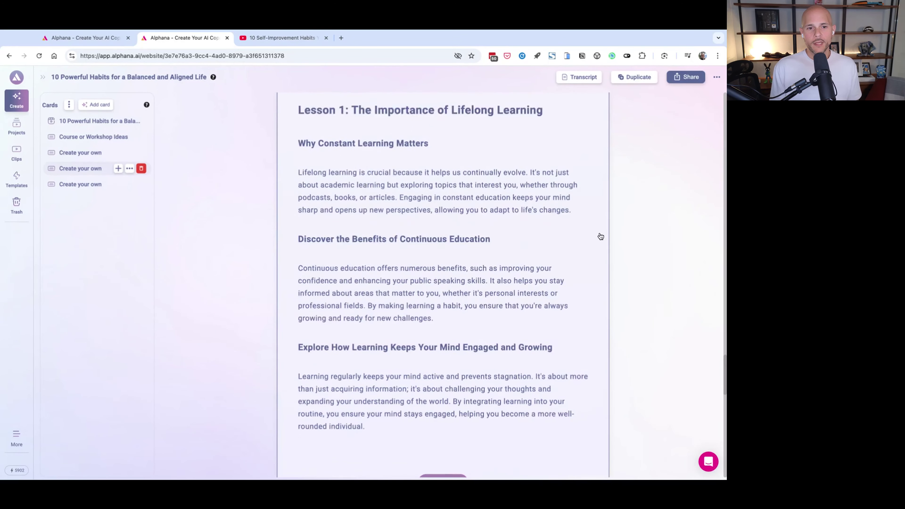
scroll(442, 285, "up", 4)
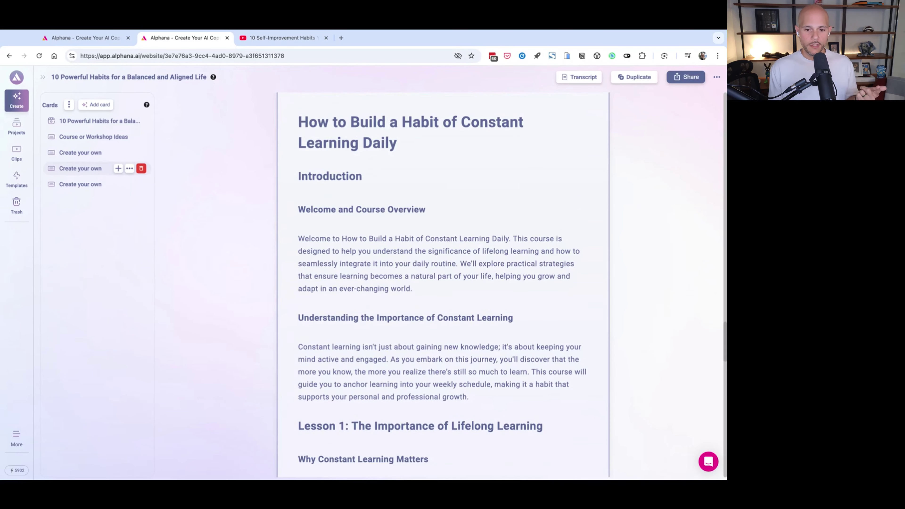
scroll(596, 245, "up", 4)
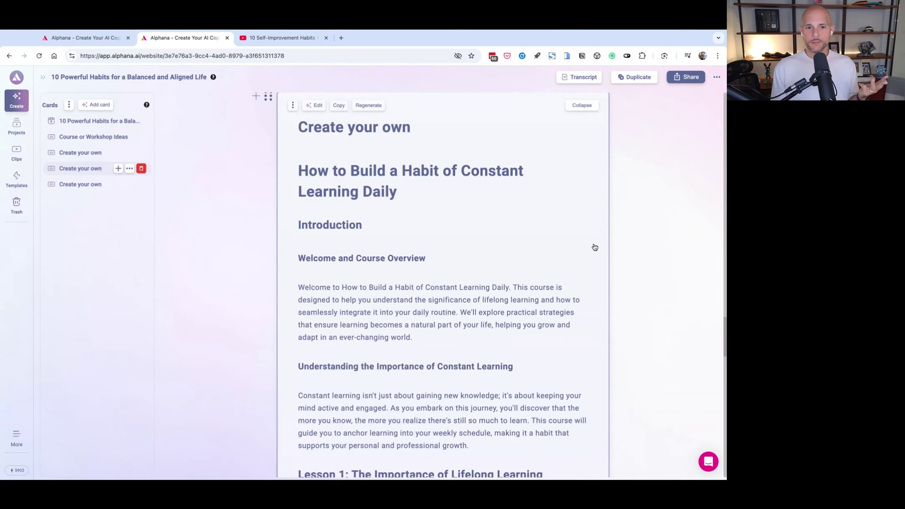
left_click(583, 155)
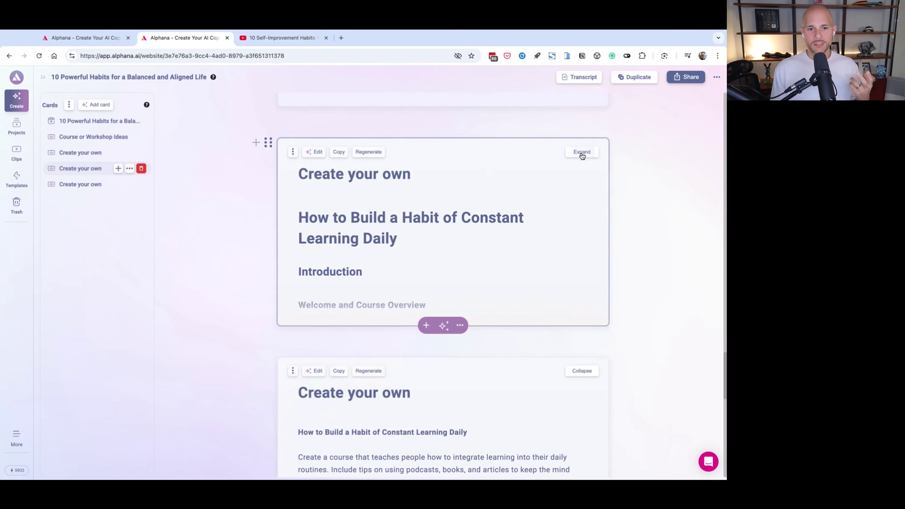
scroll(428, 207, "up", 3)
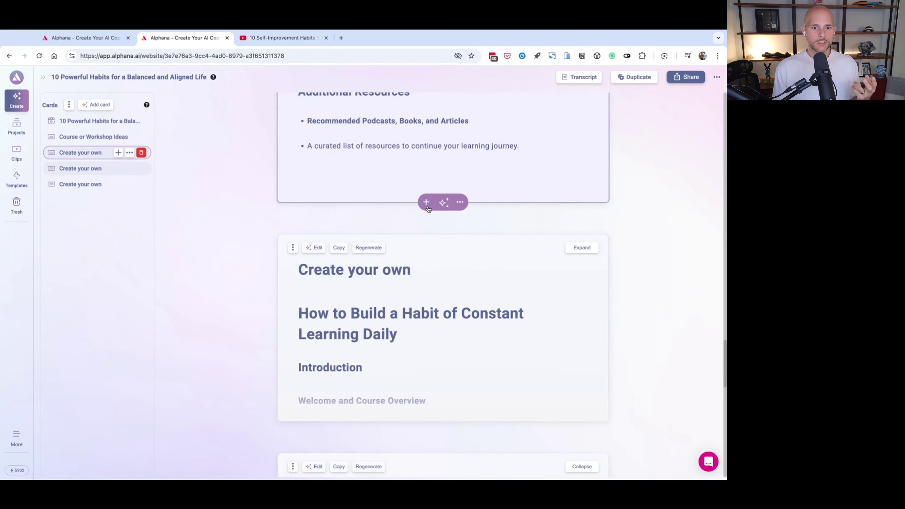
left_click(426, 202)
left_click(470, 276)
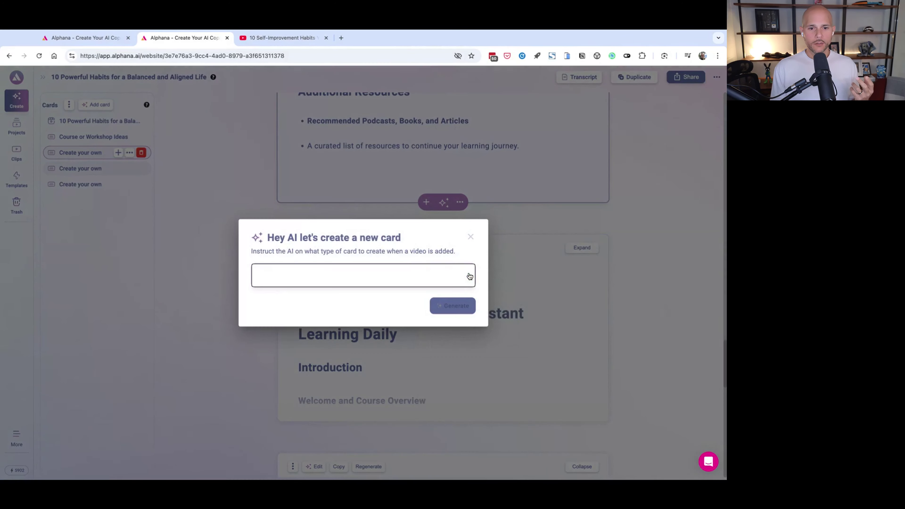
left_click(483, 244)
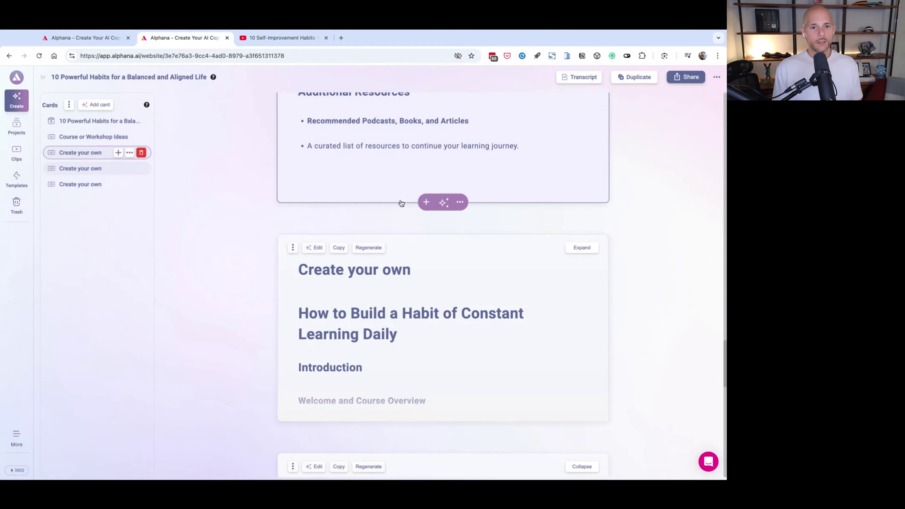
Find the Product or Startup Ideas card with the search term startup, add it below the course outline card and review its generated ideas.
left_click(426, 203)
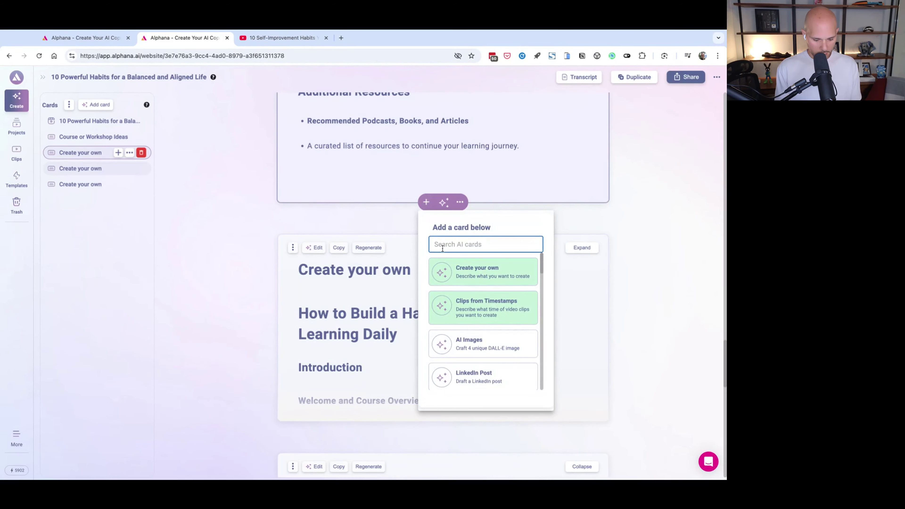
type("startup")
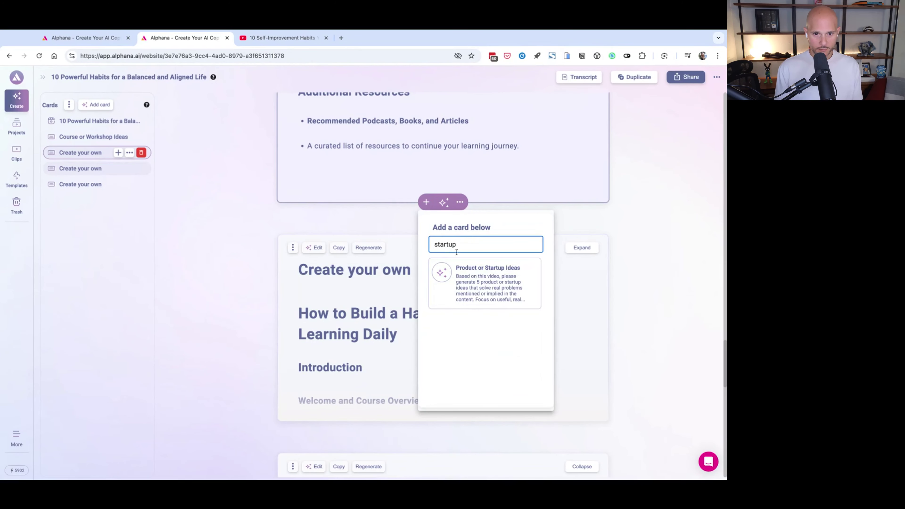
left_click(472, 285)
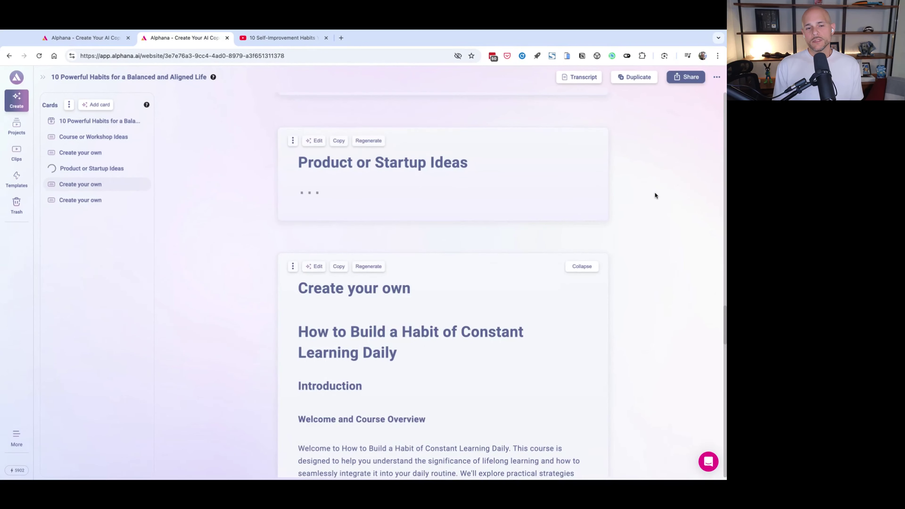
scroll(655, 195, "down", 1)
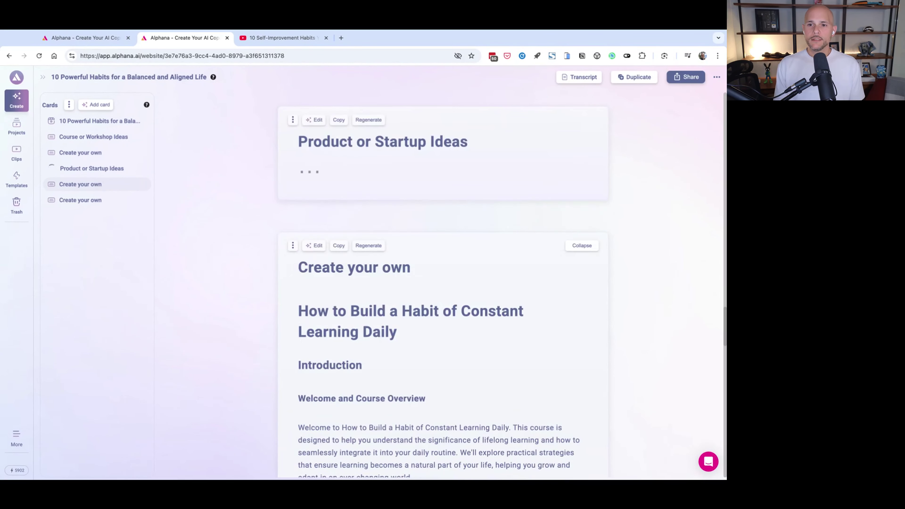
scroll(443, 285, "up", 1)
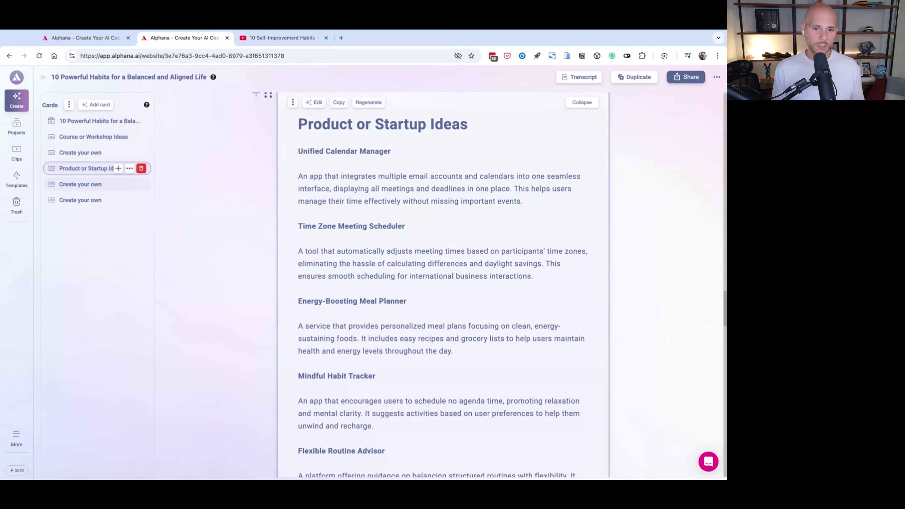
scroll(448, 190, "down", 2)
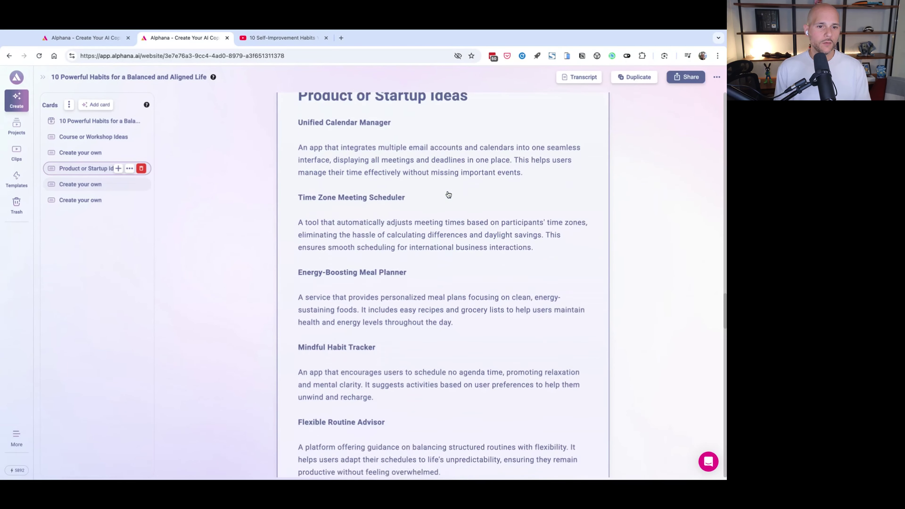
scroll(433, 191, "down", 2)
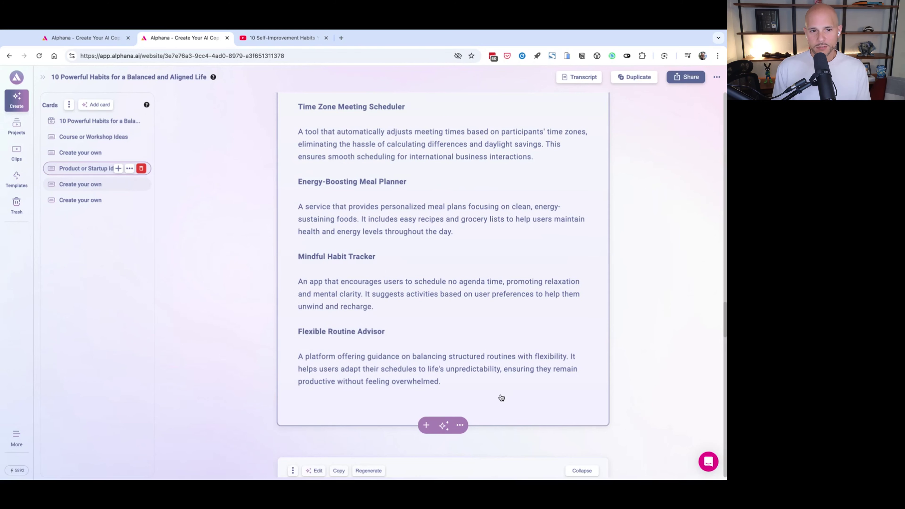
scroll(501, 398, "up", 4)
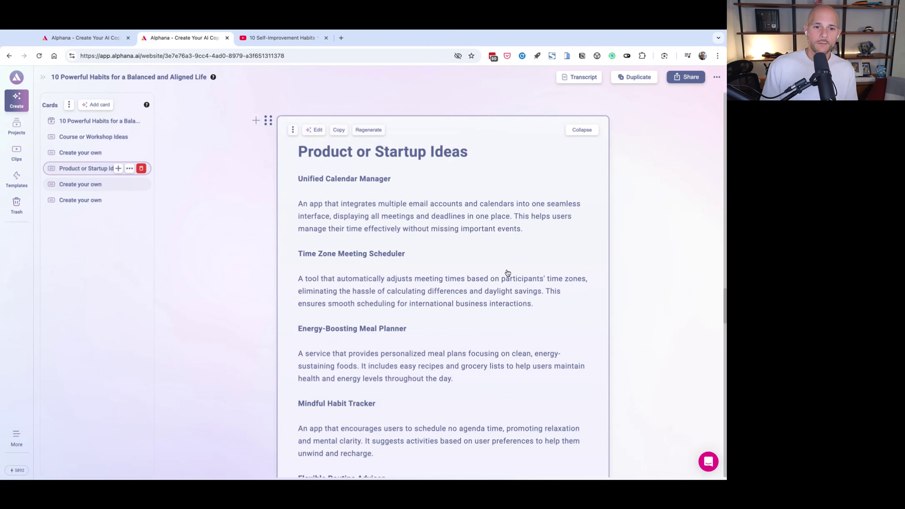
scroll(665, 178, "up", 10)
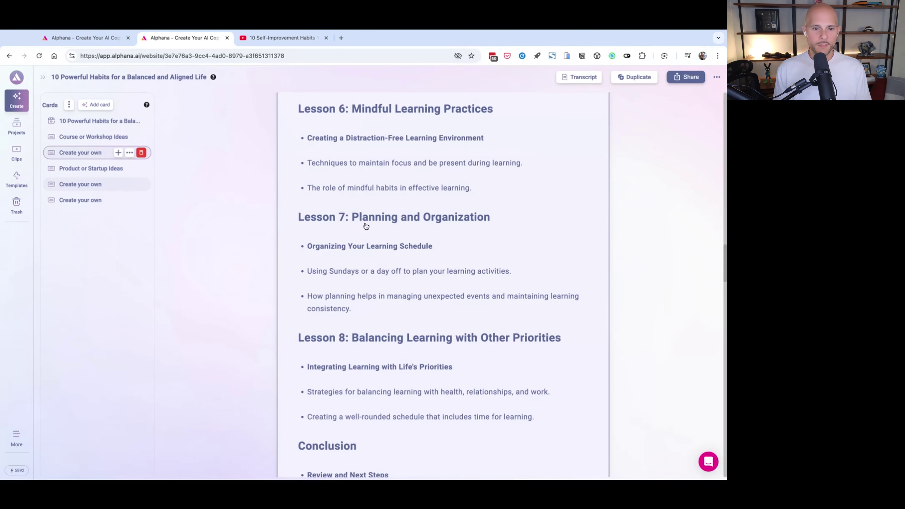
scroll(489, 233, "up", 9)
scroll(538, 202, "up", 6)
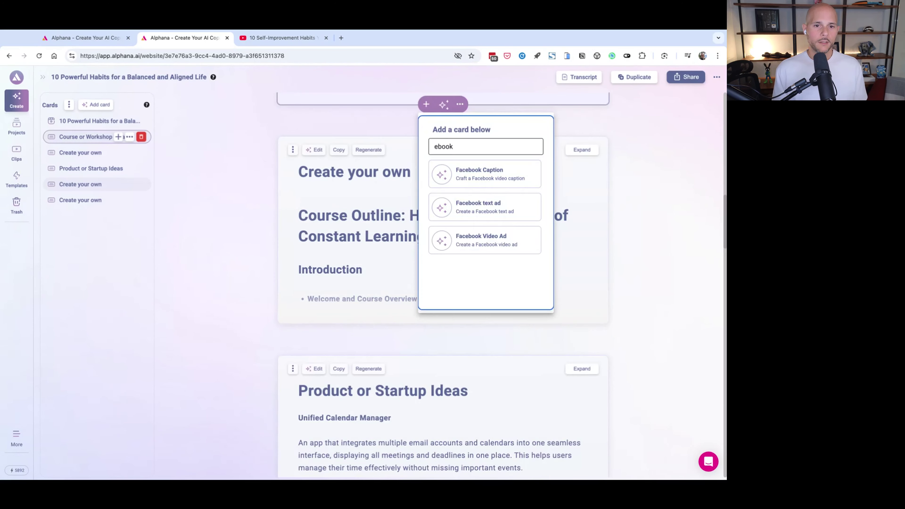
double_click(459, 147)
left_click(459, 146)
key("BackSpace")
key("BackSpace")
left_click(209, 140)
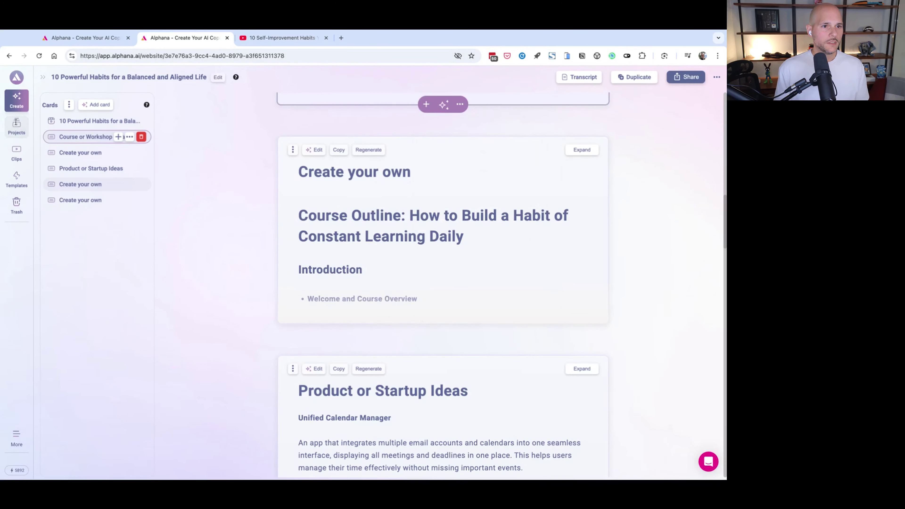
Open the eBook: MrBeast Shares His Best YouTube Advice project from the projects in a new tab and expand its Lead Magnet Ideas card.
left_click(16, 122, "super")
left_click(243, 39)
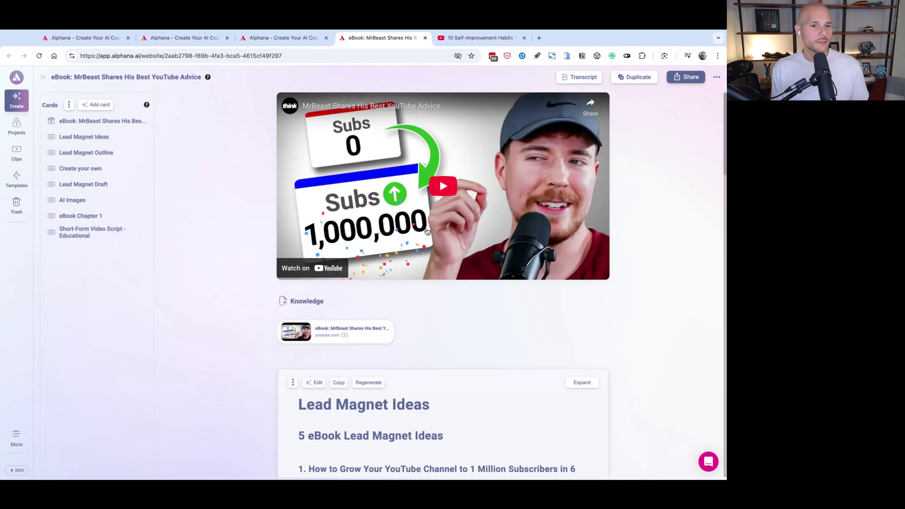
scroll(426, 232, "down", 5)
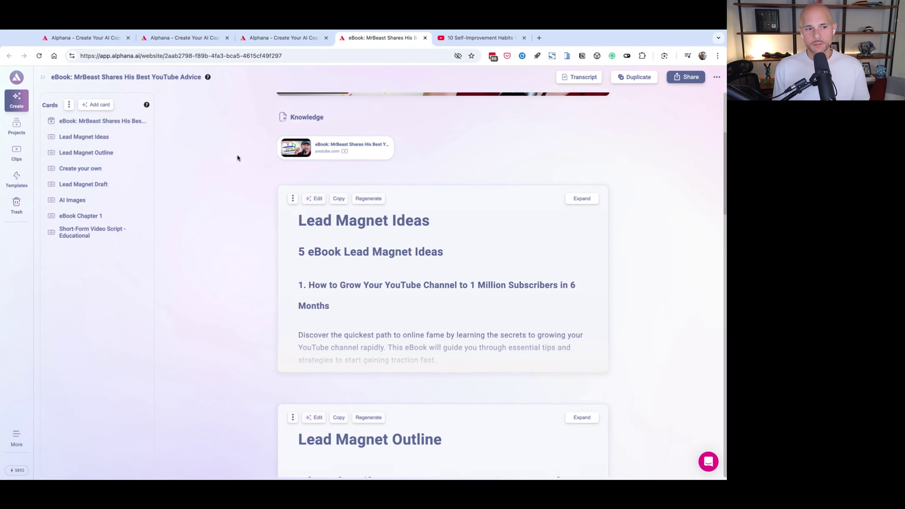
left_click(73, 137)
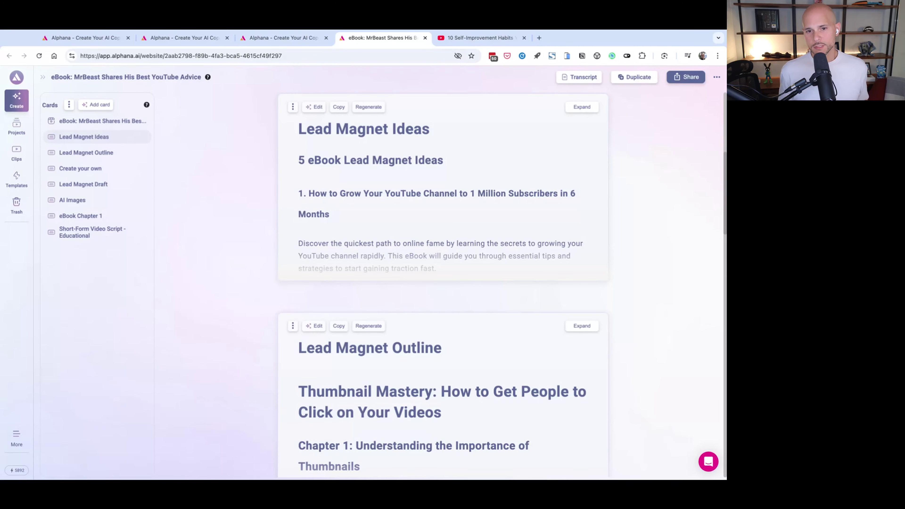
left_click(415, 155)
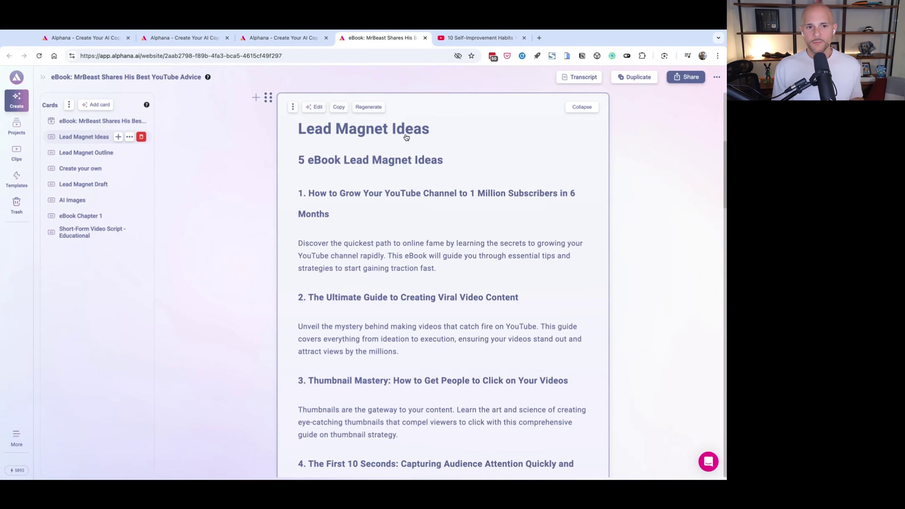
Read through the five eBook ideas in the Lead Magnet Ideas card, from the first idea down to the last.
scroll(466, 264, "down", 1)
scroll(465, 263, "down", 2)
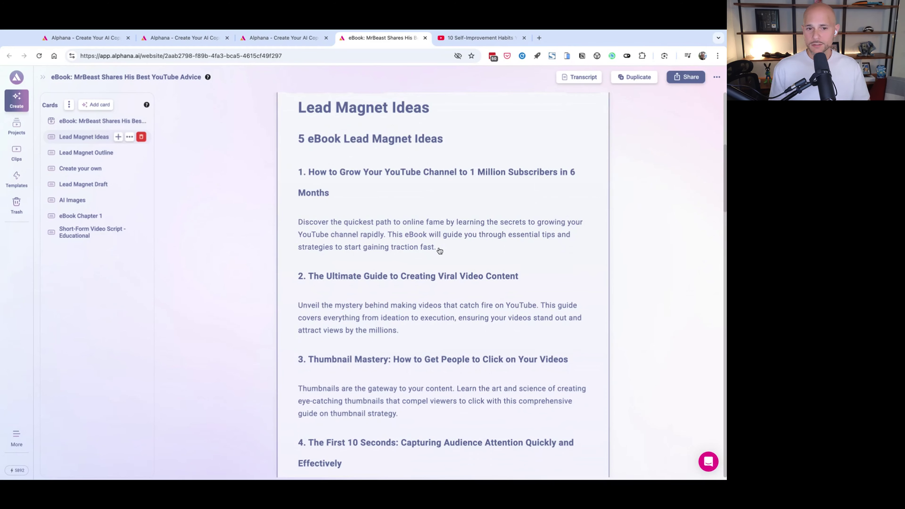
scroll(435, 252, "down", 5)
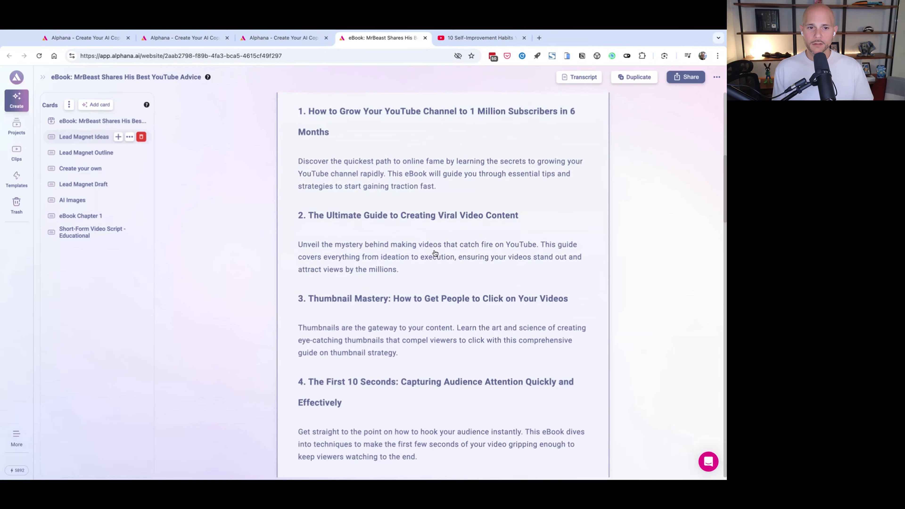
left_click_drag(303, 196, 399, 192)
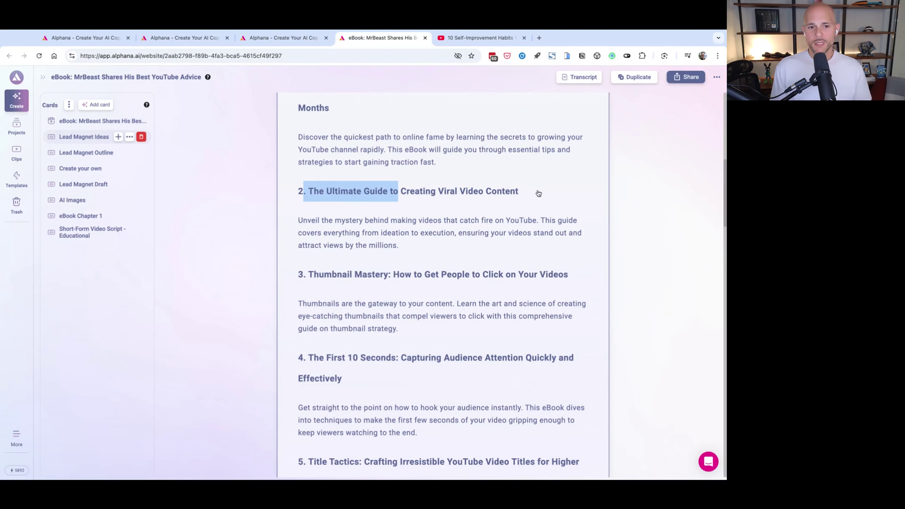
left_click(544, 195)
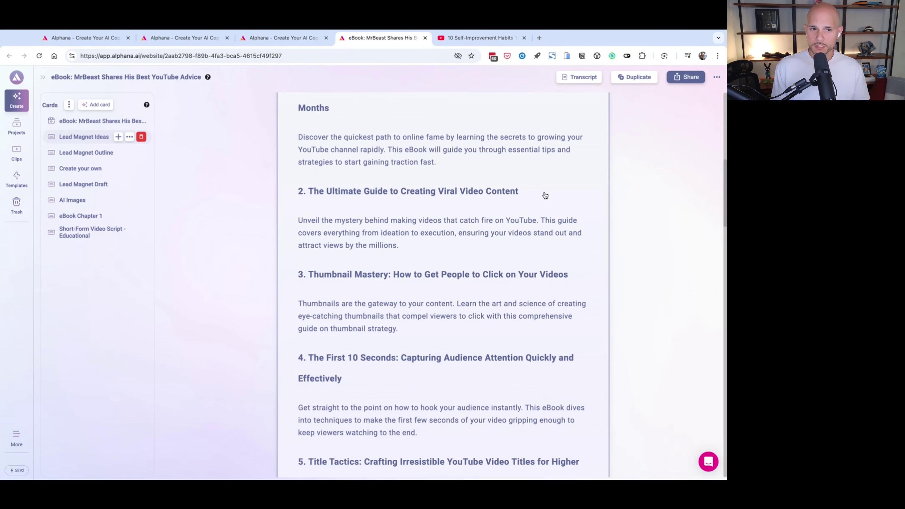
triple_click(333, 245)
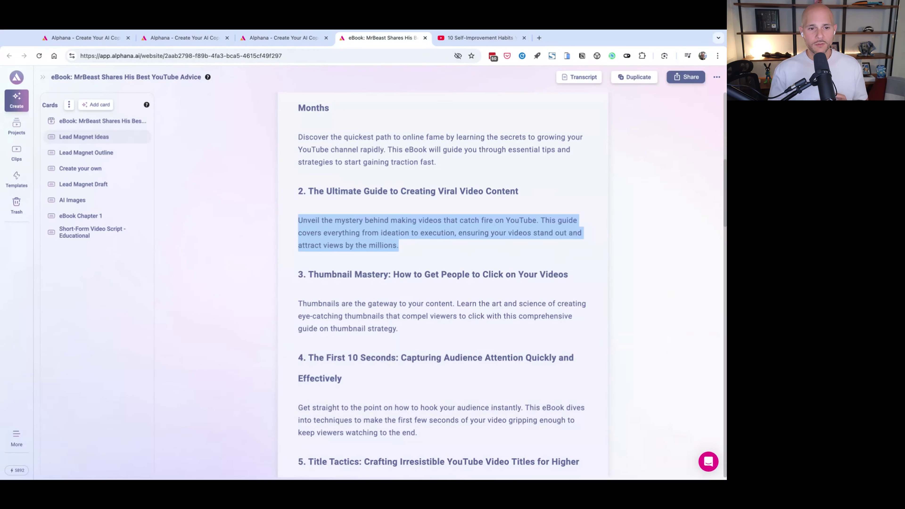
scroll(568, 294, "down", 3)
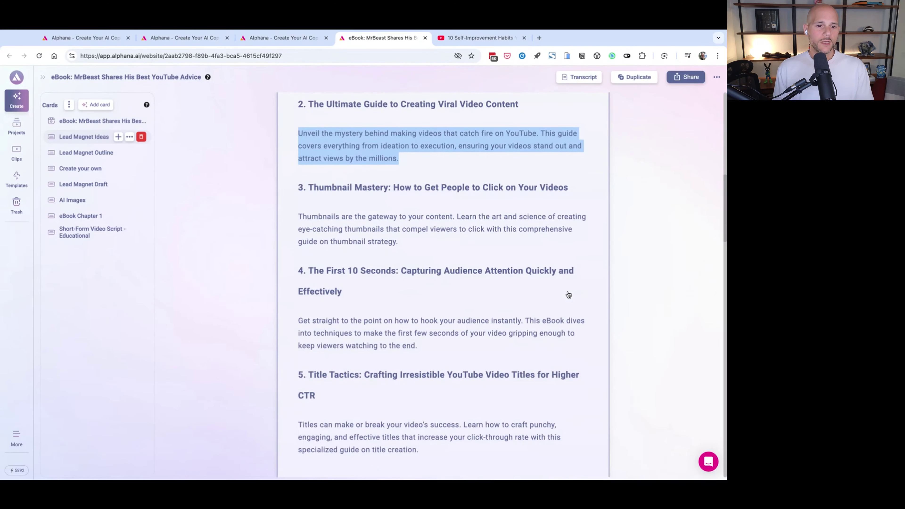
scroll(568, 295, "down", 1)
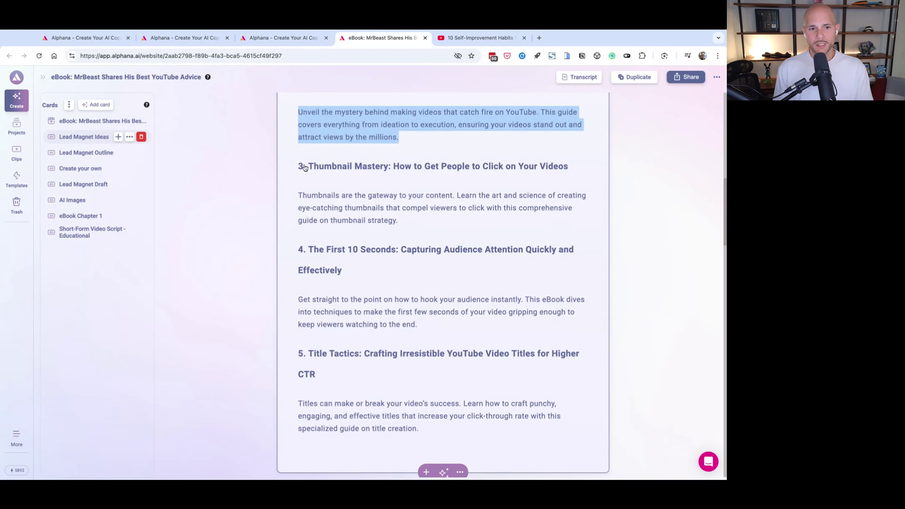
Copy the heading and description of idea 3, Thumbnail Mastery: How to Get People to Click on Your Videos.
left_click_drag(293, 166, 399, 221)
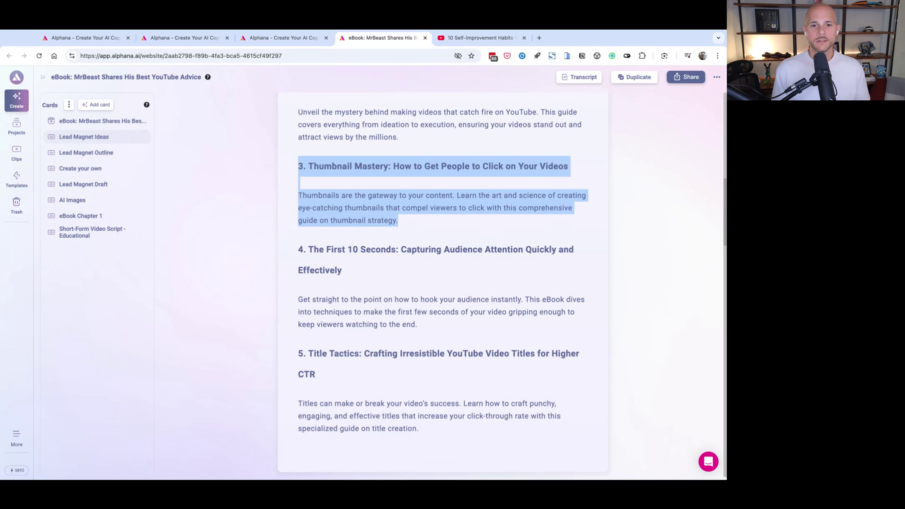
left_click(558, 241)
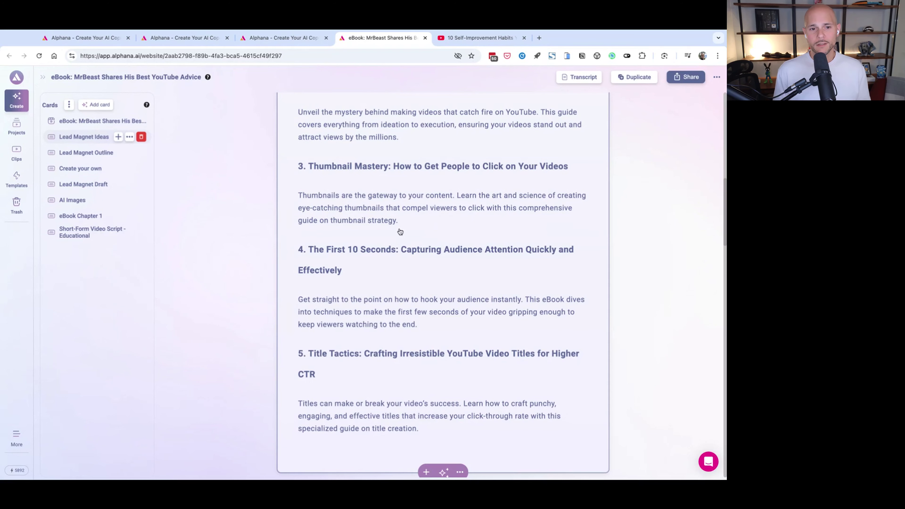
left_click_drag(413, 228, 294, 160)
key("ctrl+c")
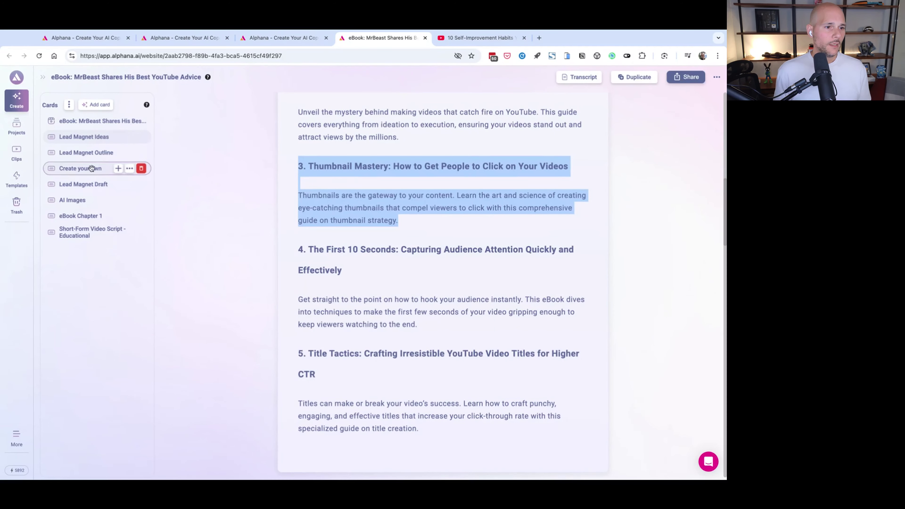
Check the AI instruction behind the Lead Magnet Draft card and close it without generating.
left_click(99, 184)
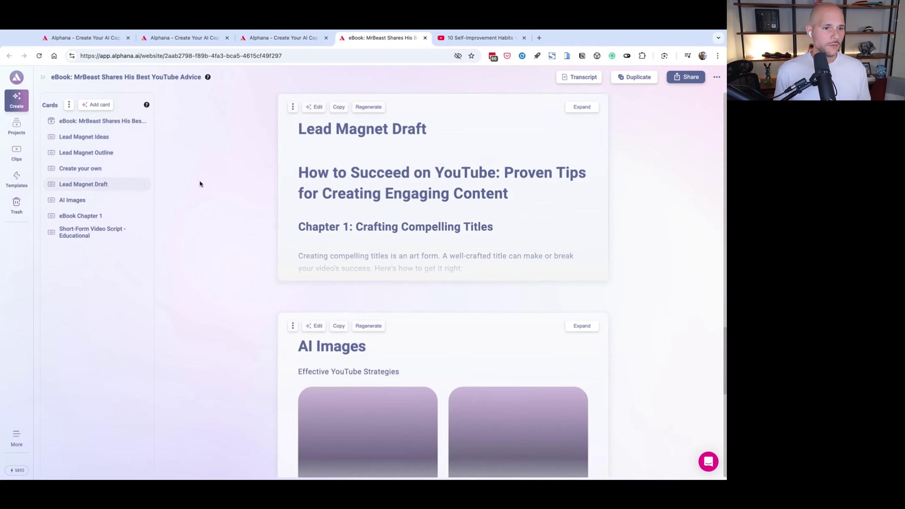
left_click(318, 108)
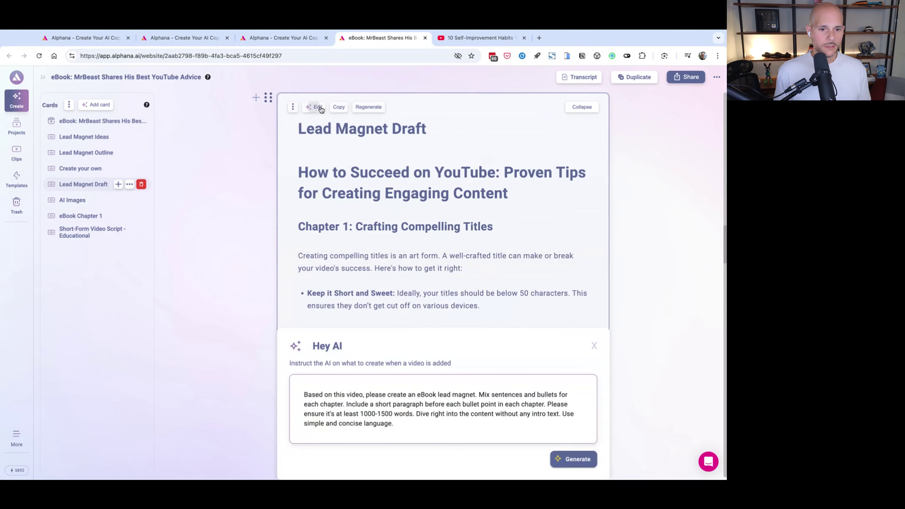
left_click(595, 347)
Generate a new AI card above Lead Magnet Draft with "Create a lead magnet outline based on this title and description:" followed by the copied Thumbnail Mastery idea.
scroll(423, 139, "up", 3)
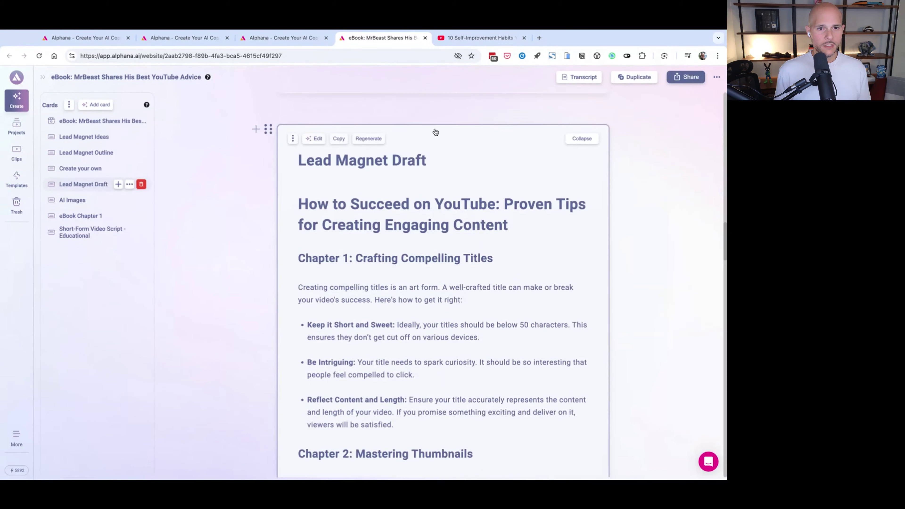
left_click(443, 126)
type("a lead magnet")
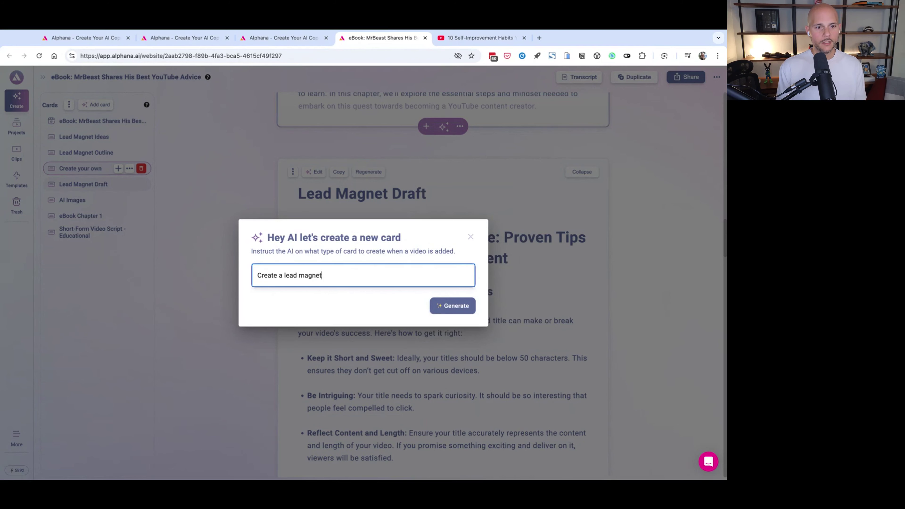
type("ne")
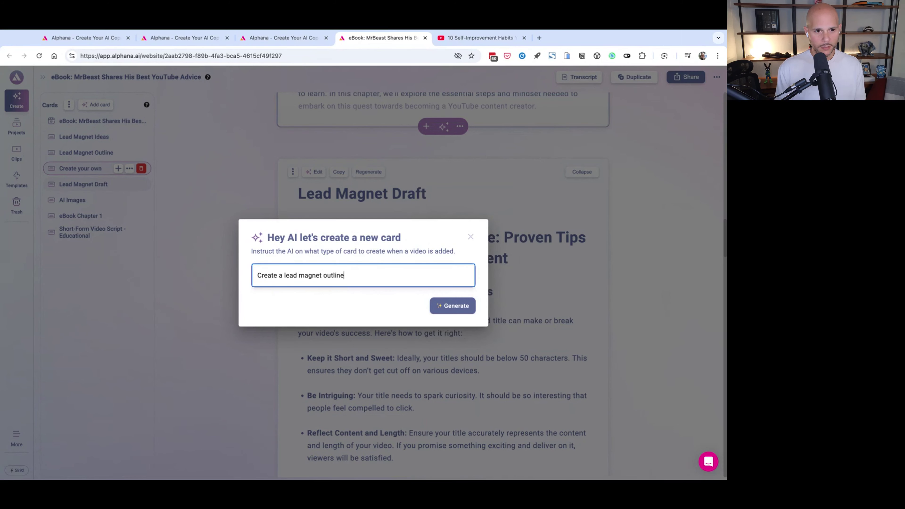
type(" based on this ")
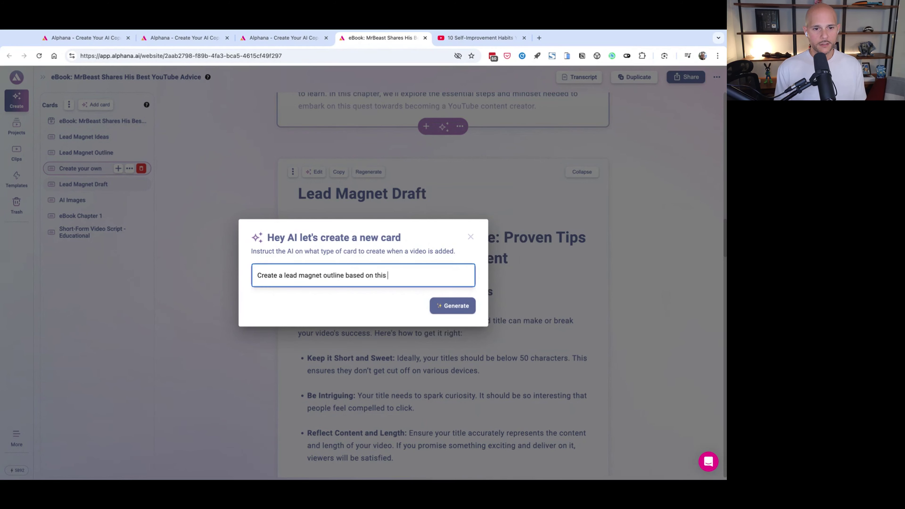
type("title and description:")
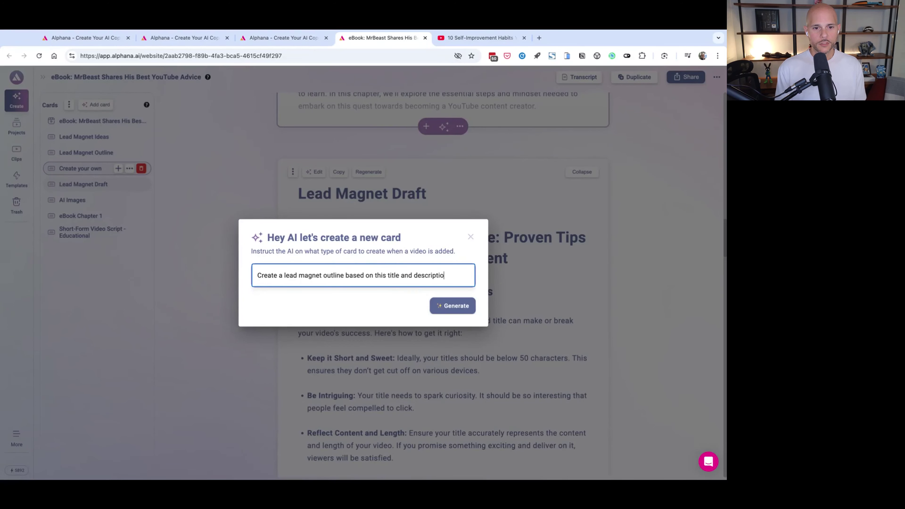
key("Return")
key("ctrl+v")
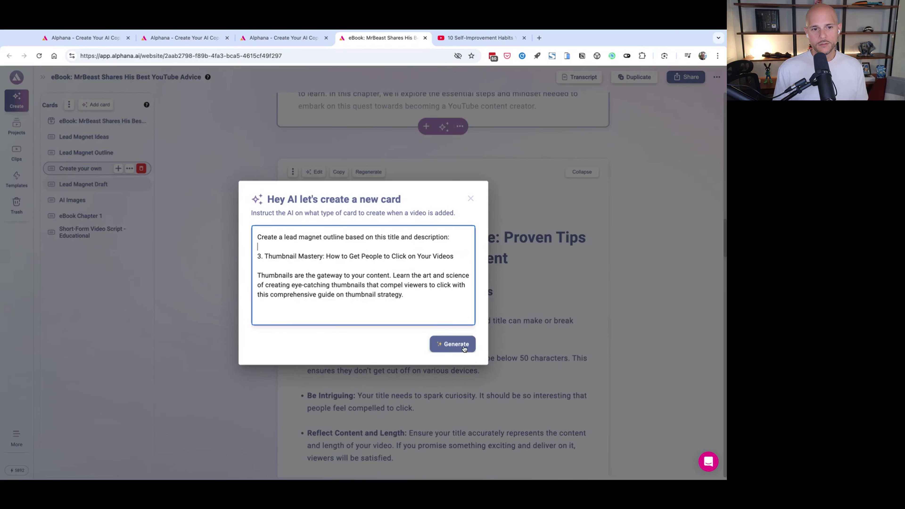
left_click(464, 348)
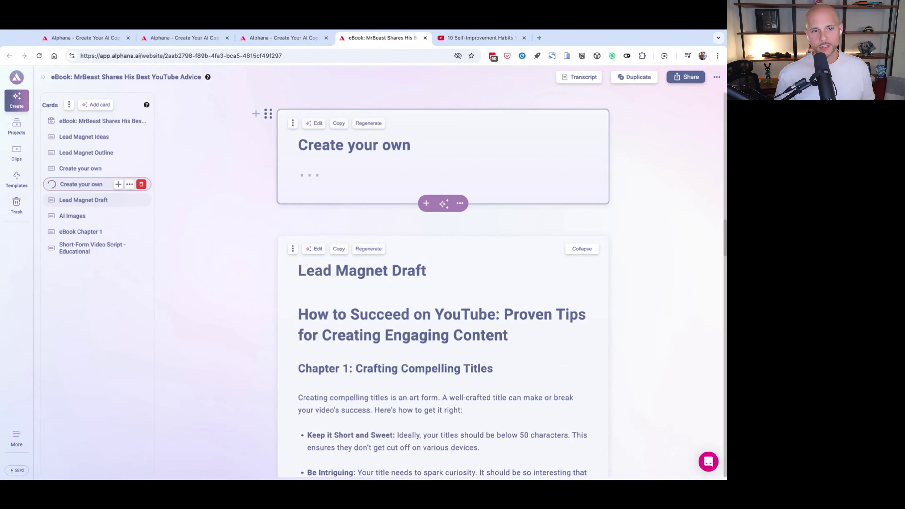
Skim the new Thumbnail Mastery outline card down to its Conclusion and return to its title.
scroll(351, 310, "down", 4)
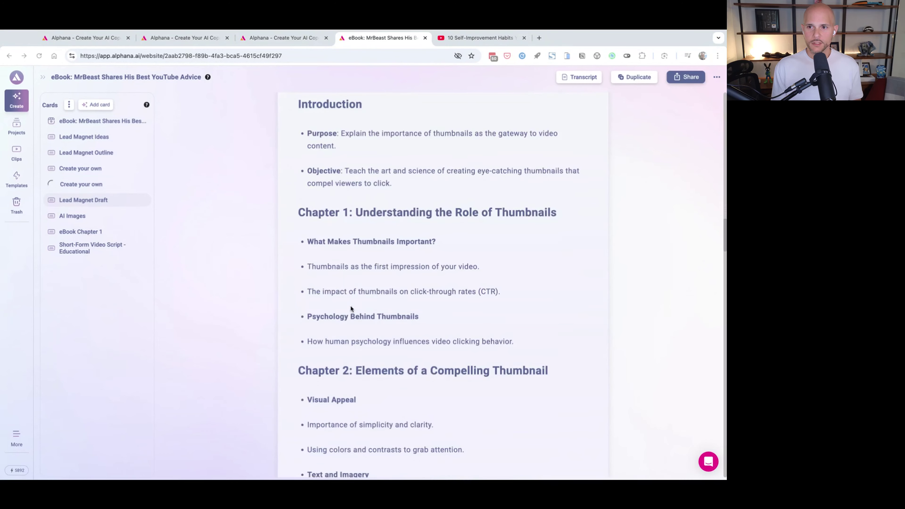
scroll(548, 319, "down", 10)
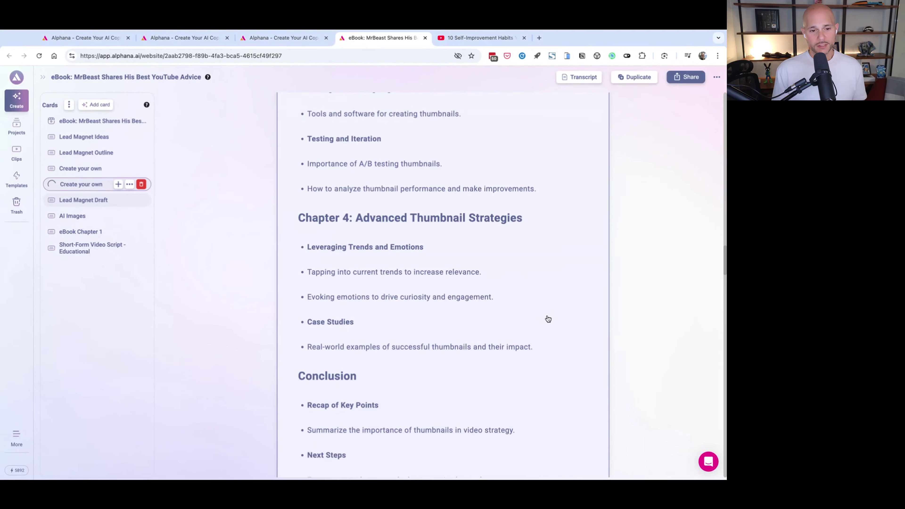
scroll(548, 320, "up", 10)
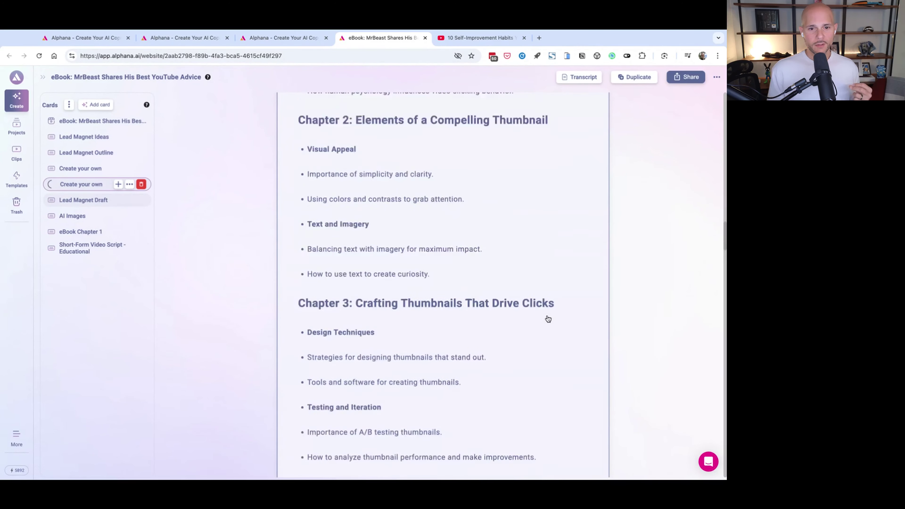
scroll(443, 286, "up", 5)
scroll(479, 332, "up", 1)
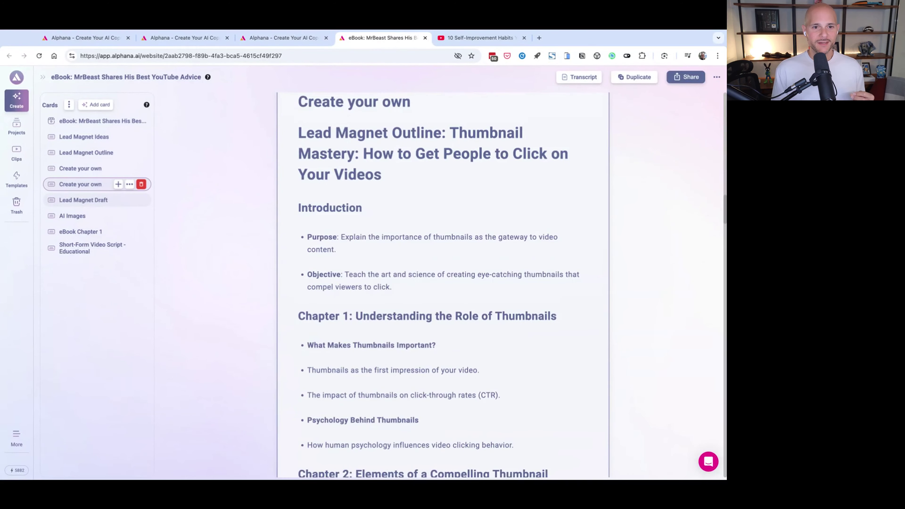
Read the Thumbnail Mastery outline chapter by chapter through Additional Resources, then go back to the start of the card.
scroll(479, 332, "down", 1)
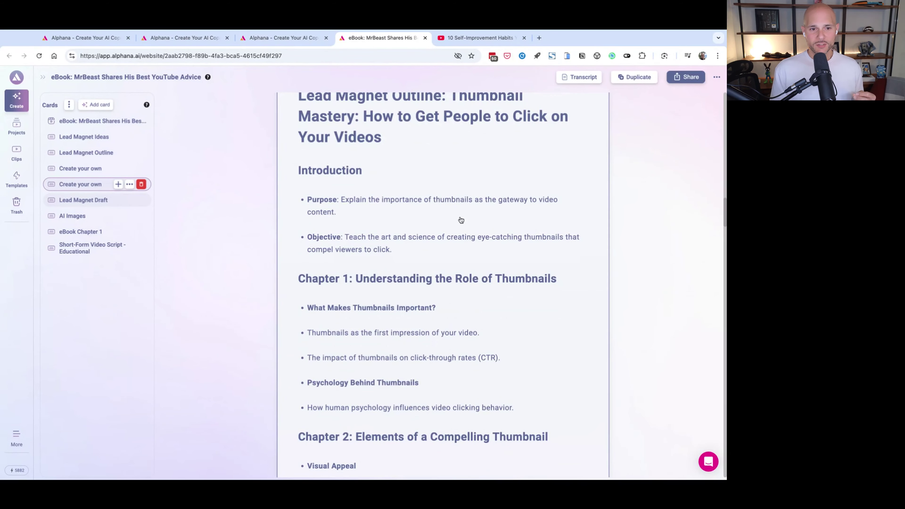
scroll(509, 239, "down", 4)
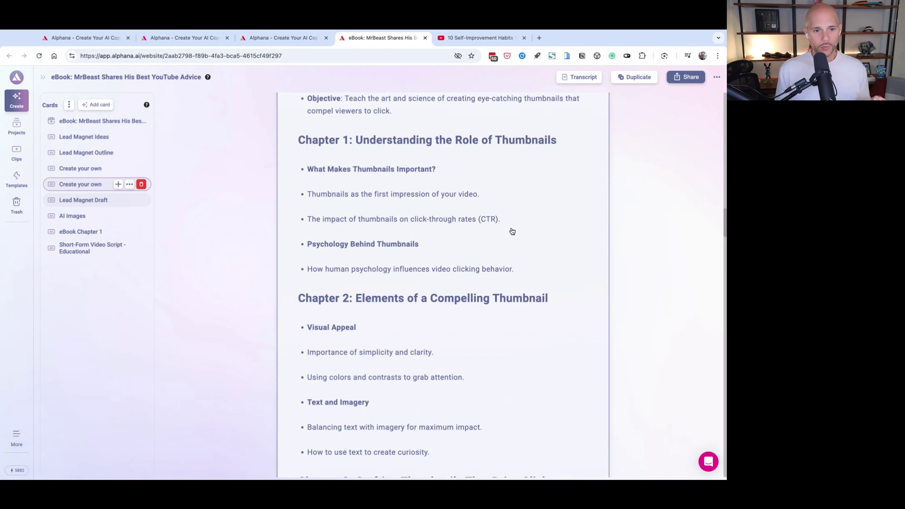
scroll(486, 257, "down", 3)
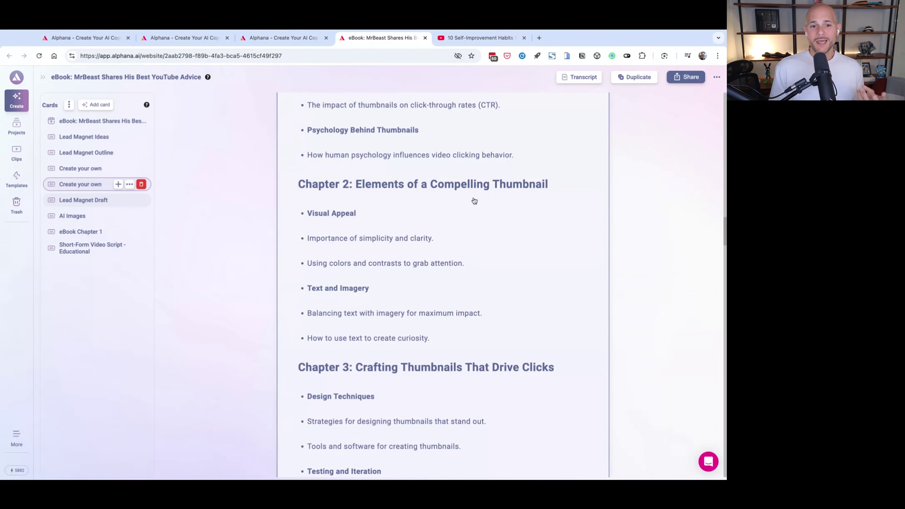
scroll(449, 288, "down", 2)
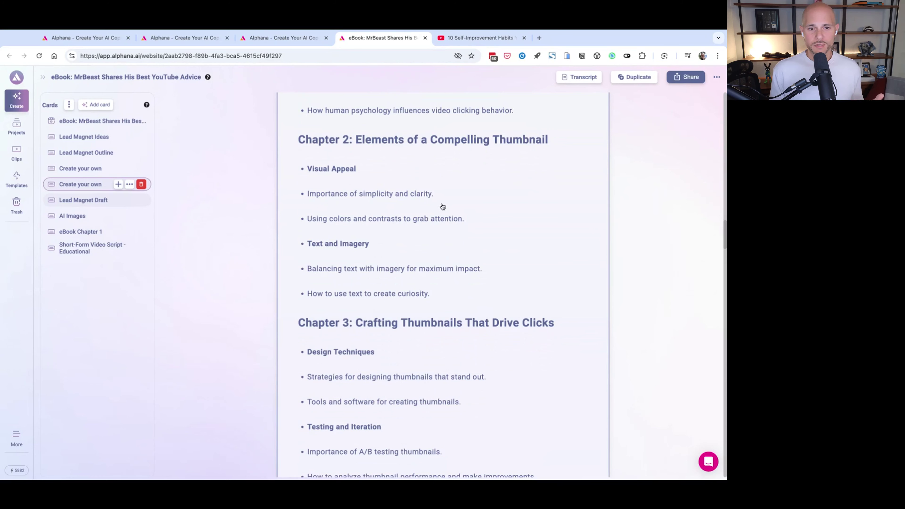
scroll(449, 258, "down", 3)
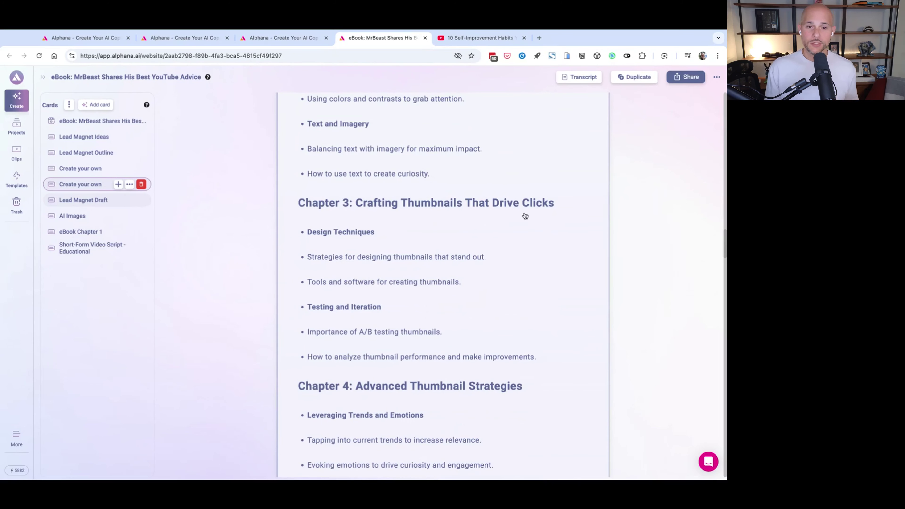
scroll(525, 272, "down", 3)
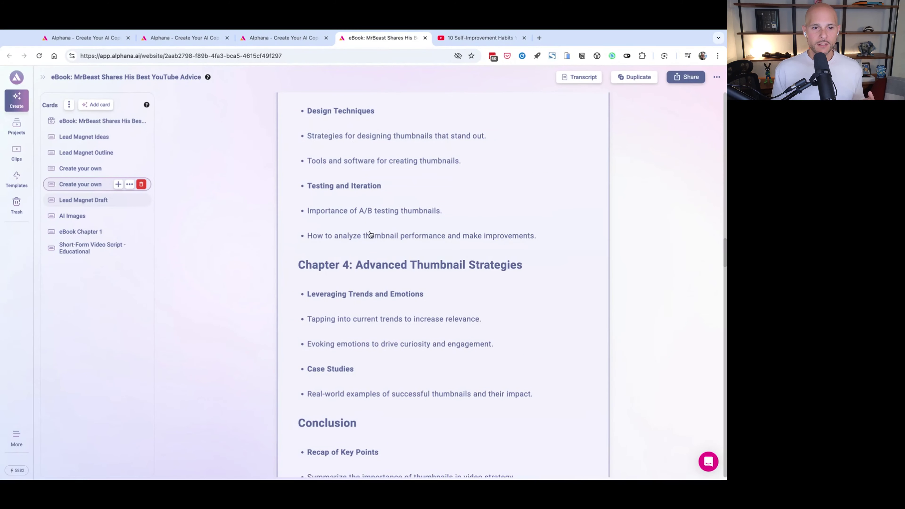
scroll(435, 224, "down", 4)
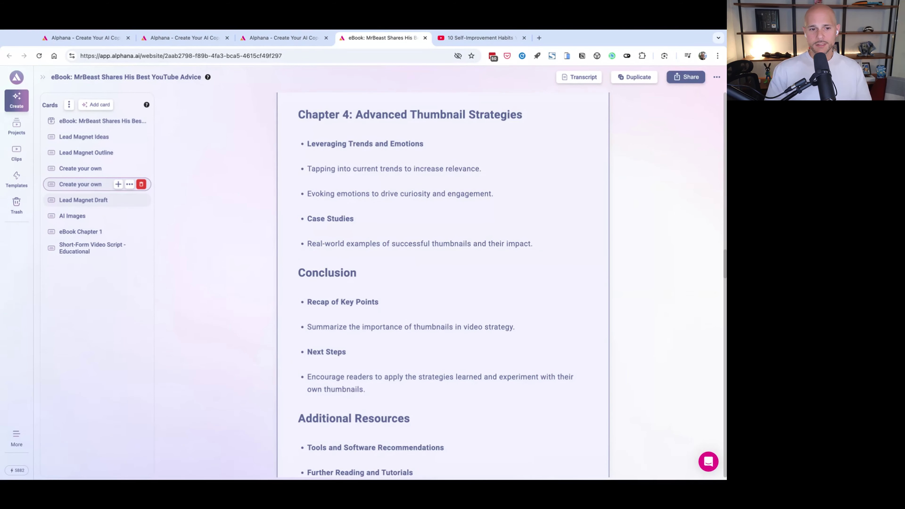
scroll(503, 253, "down", 3)
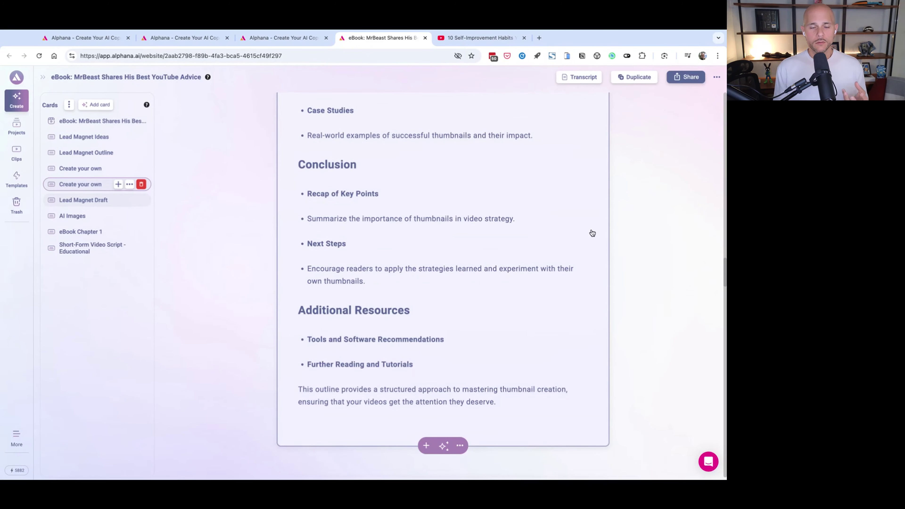
scroll(593, 233, "up", 5)
scroll(592, 233, "up", 9)
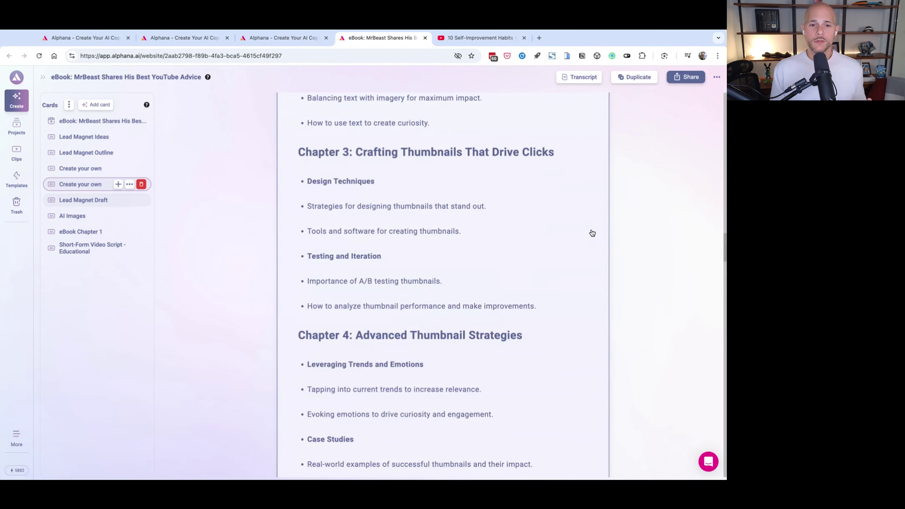
scroll(592, 233, "up", 4)
scroll(592, 233, "up", 5)
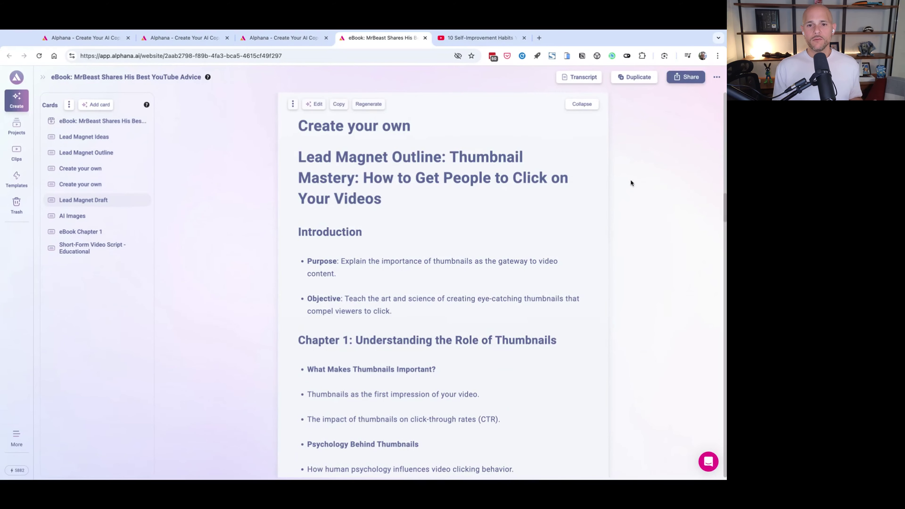
scroll(629, 179, "up", 1)
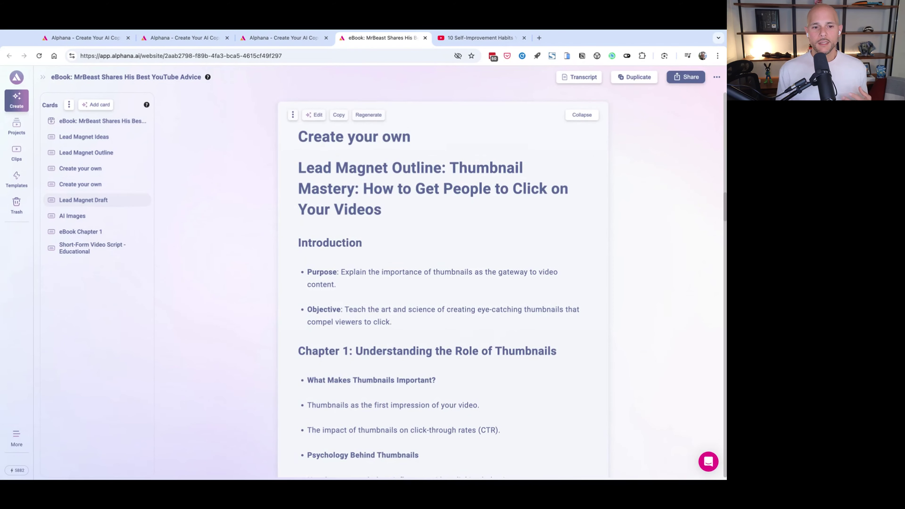
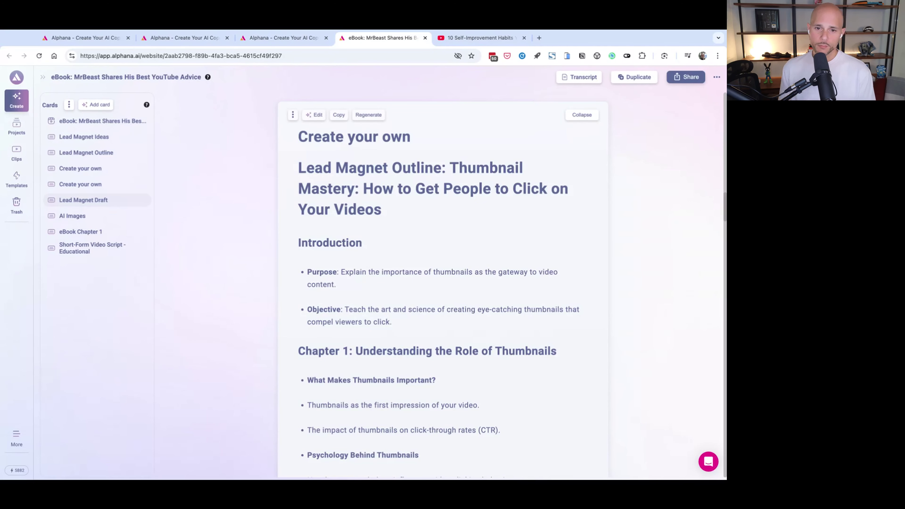
Copy the full content of the Thumbnail Mastery lead magnet outline card.
left_click(80, 168)
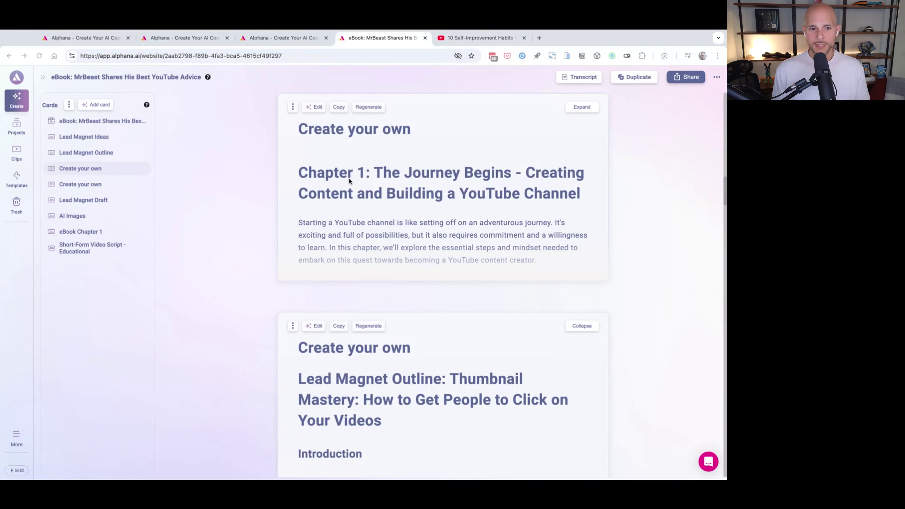
scroll(404, 397, "down", 6)
scroll(417, 278, "down", 15)
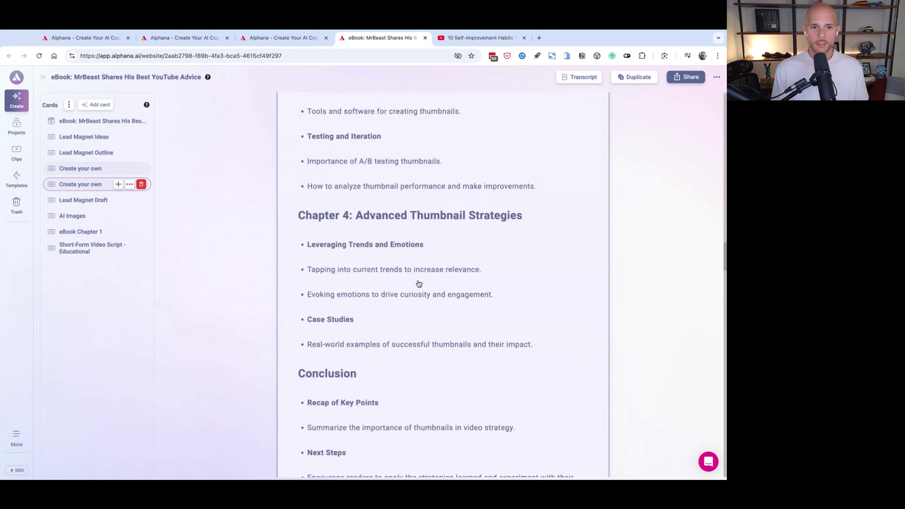
scroll(418, 284, "up", 10)
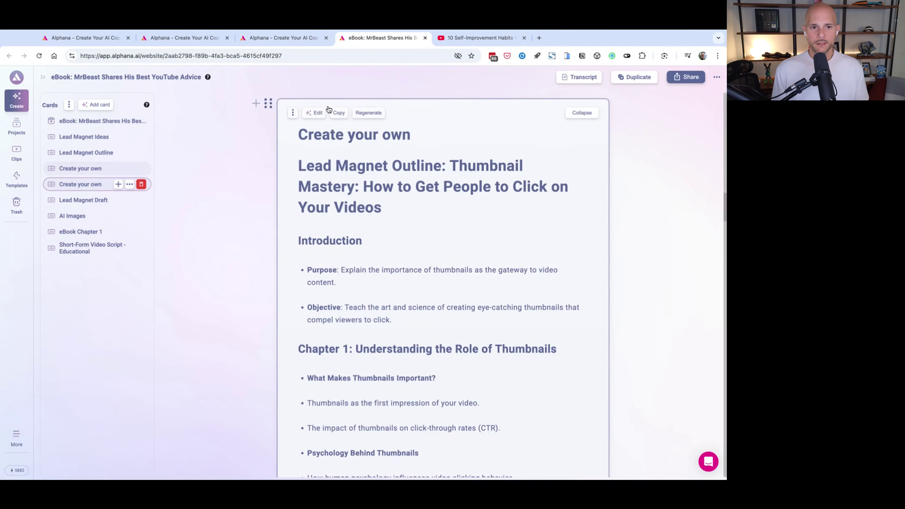
left_click(338, 113)
scroll(504, 290, "up", 4)
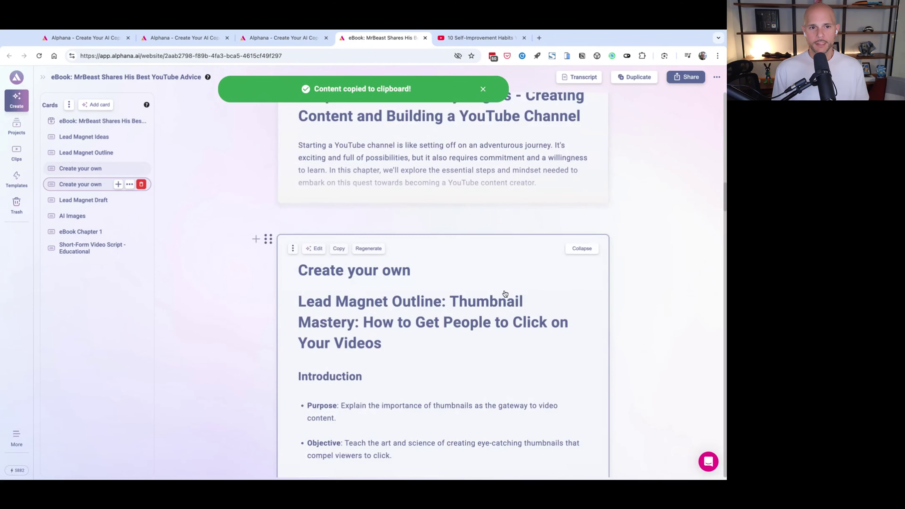
Start a custom AI card above the Thumbnail Mastery outline with "Based on this outline, write a summary for each part of the lead magnet:".
left_click(426, 203)
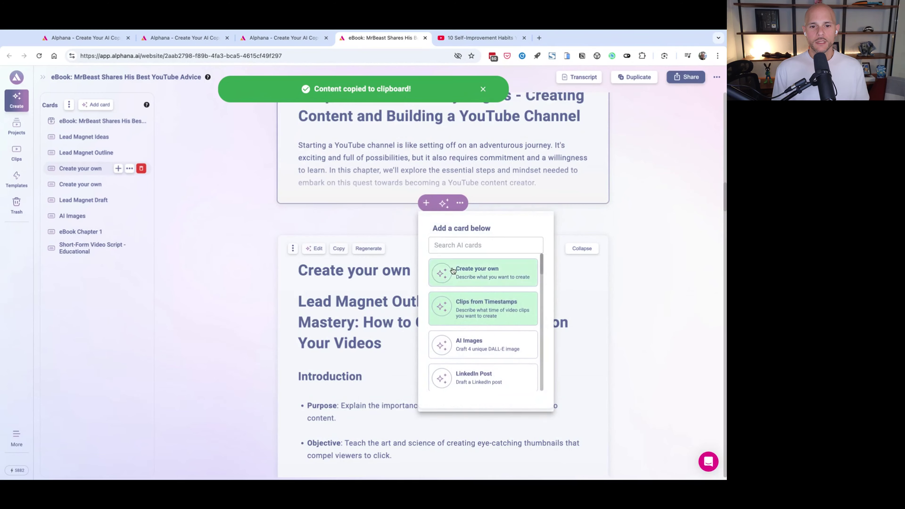
left_click(453, 271)
type("B")
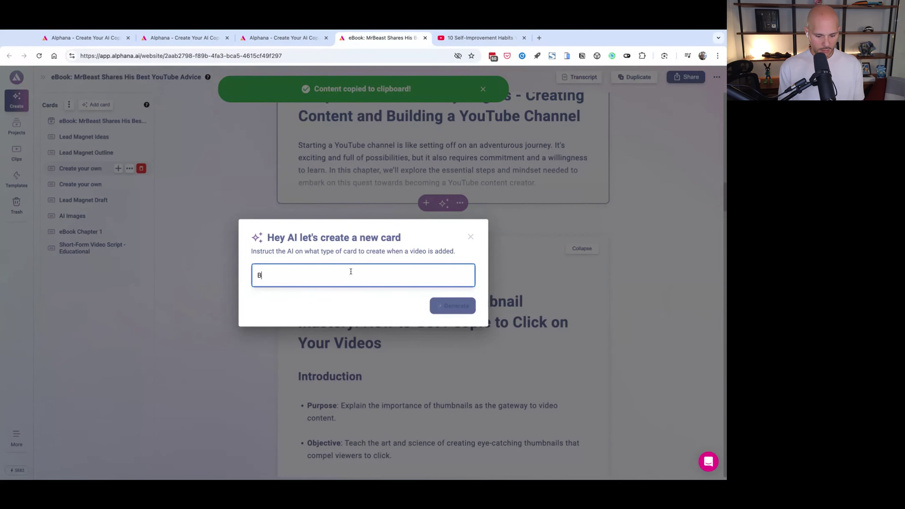
type("ased on this outline,")
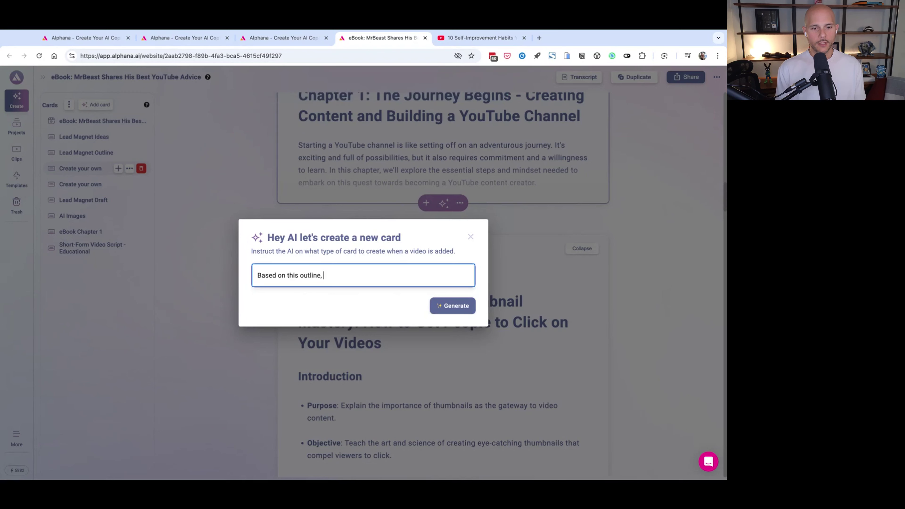
type(" write a")
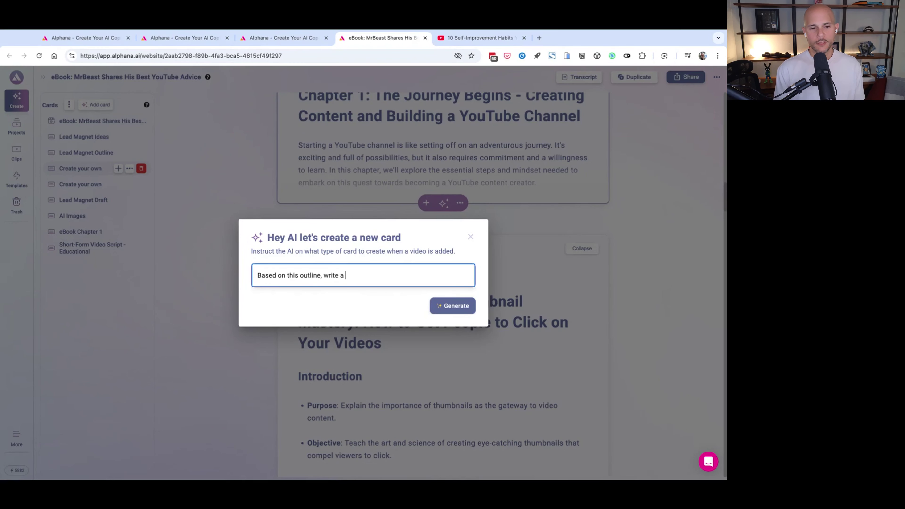
type(" summary for each")
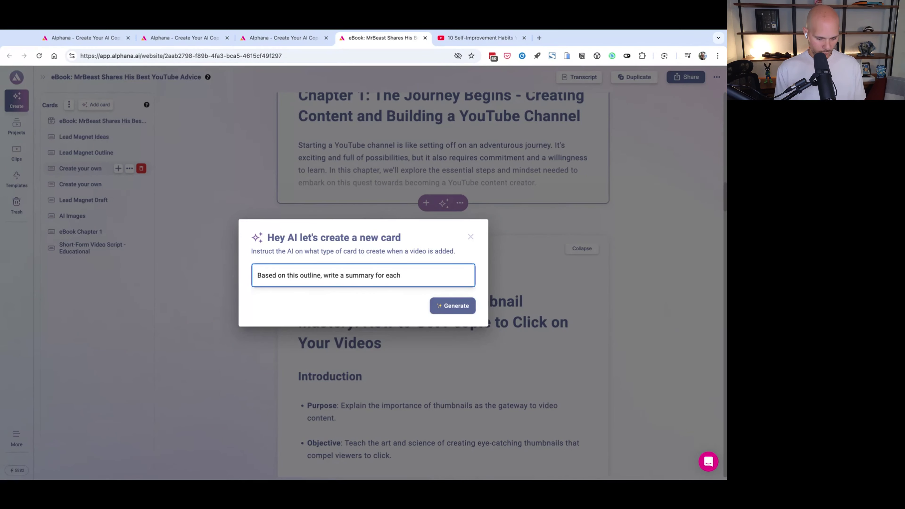
type(" part of the lead ")
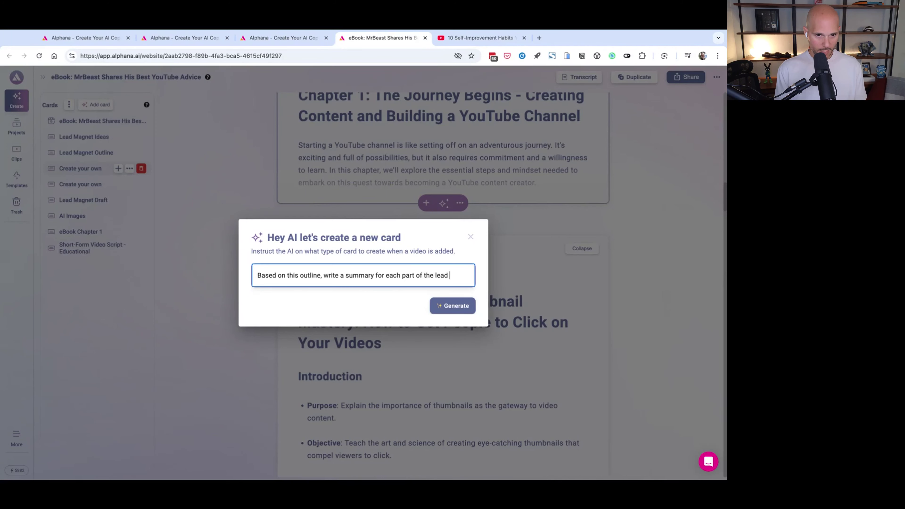
type("magent")
key("BackSpace")
key("BackSpace")
key("BackSpace")
type("gnet:")
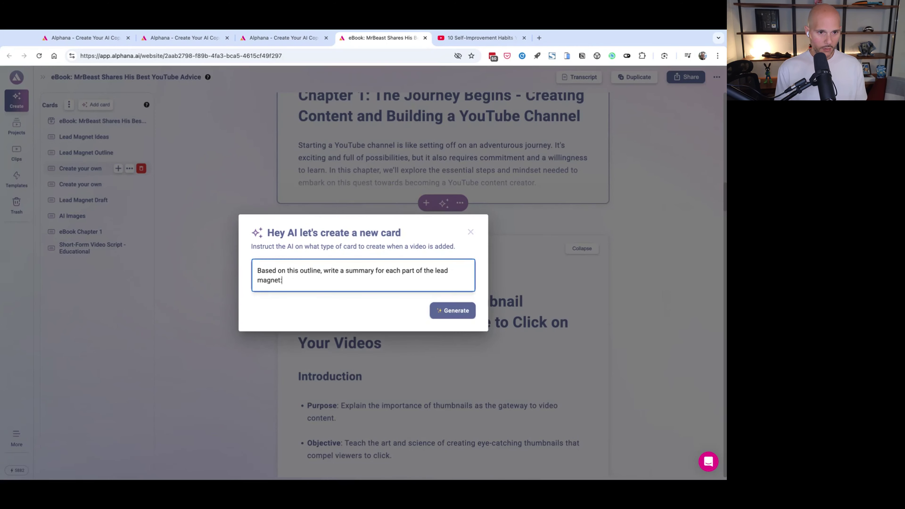
Add the copied Thumbnail Mastery outline on a new line below the instruction and generate the card.
key("Return")
key("super+v")
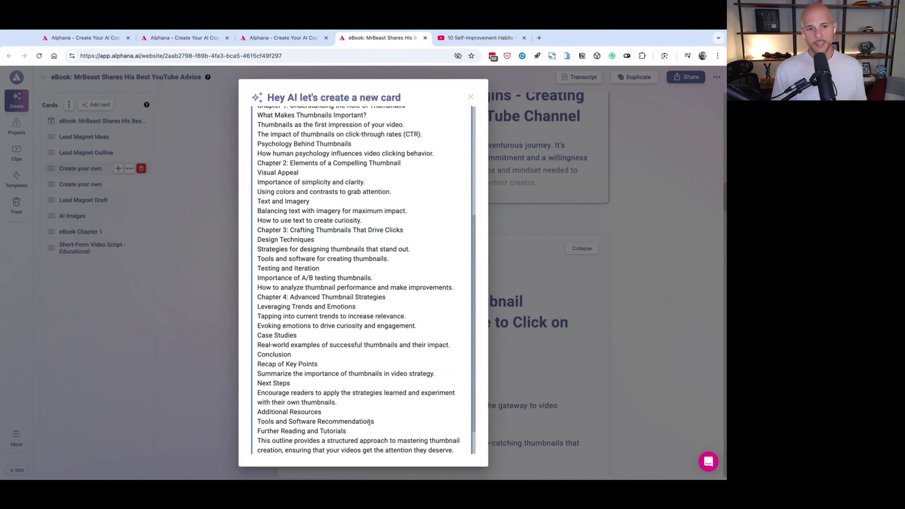
scroll(389, 335, "down", 2)
scroll(466, 402, "up", 6)
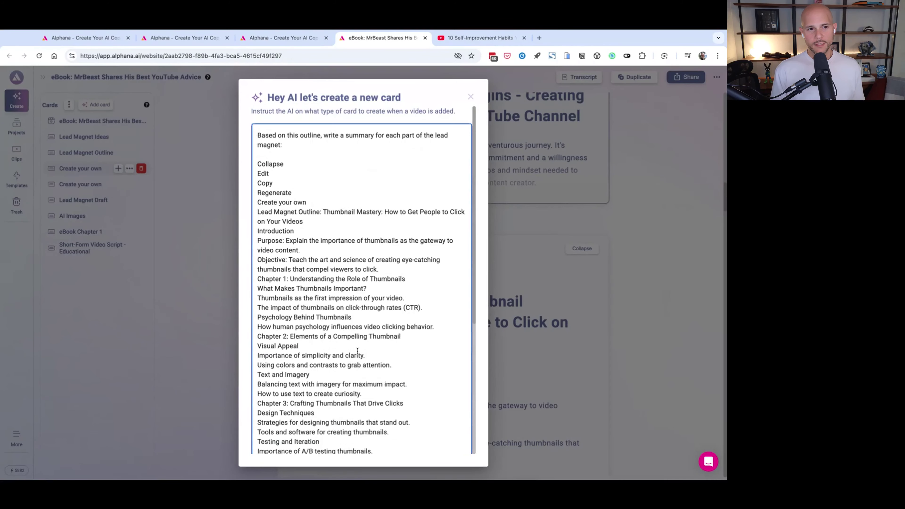
scroll(374, 392, "down", 5)
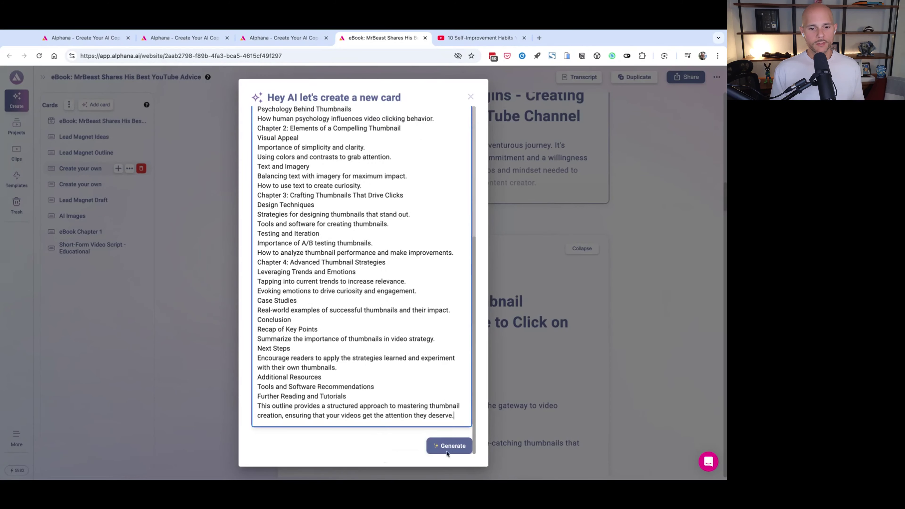
left_click(452, 446)
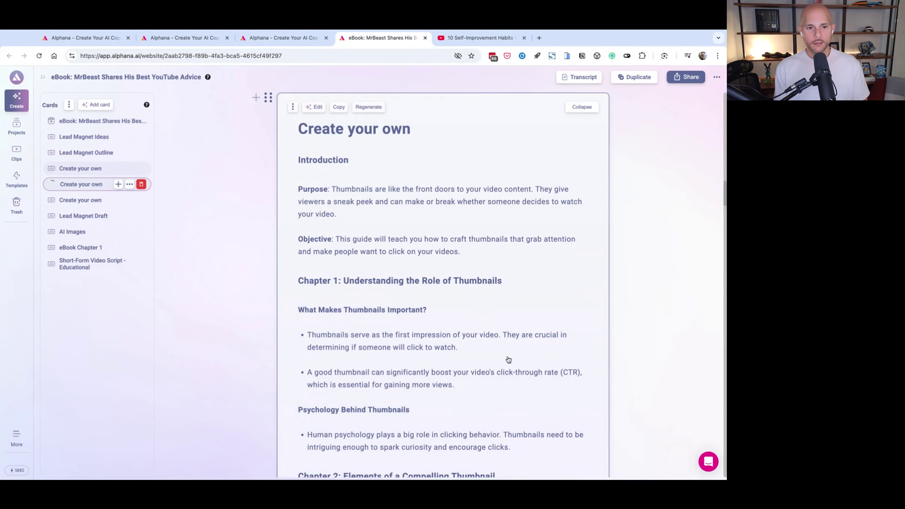
Read the generated lead magnet summary card from Chapter 1 through Additional Resources.
scroll(510, 378, "down", 5)
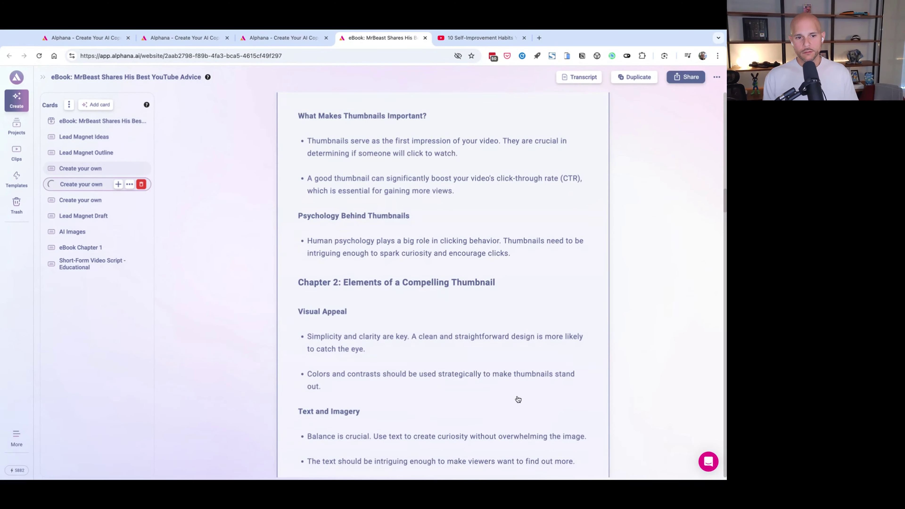
scroll(517, 396, "down", 10)
scroll(522, 403, "down", 5)
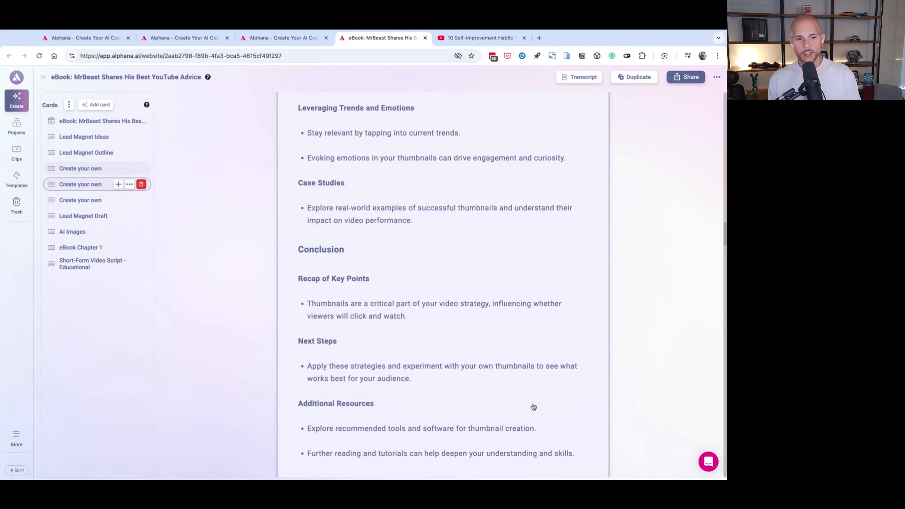
scroll(513, 343, "down", 5)
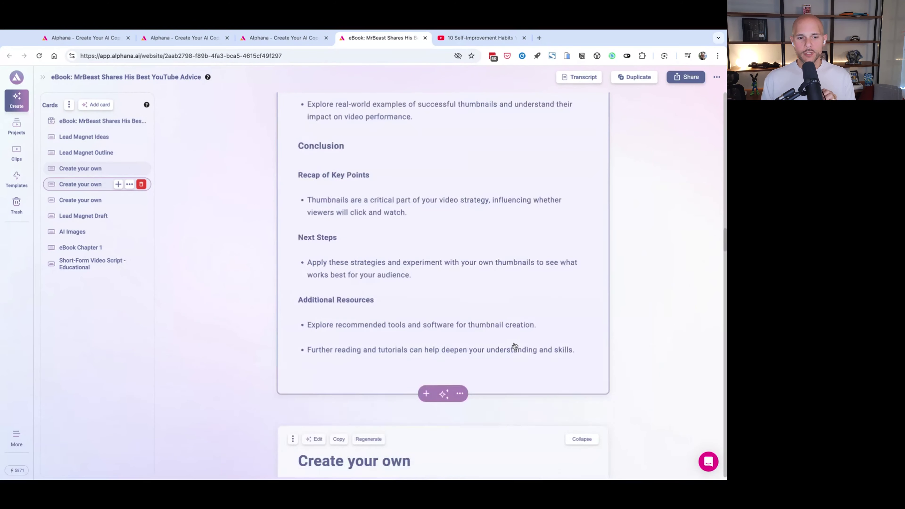
scroll(514, 344, "up", 20)
scroll(514, 344, "up", 15)
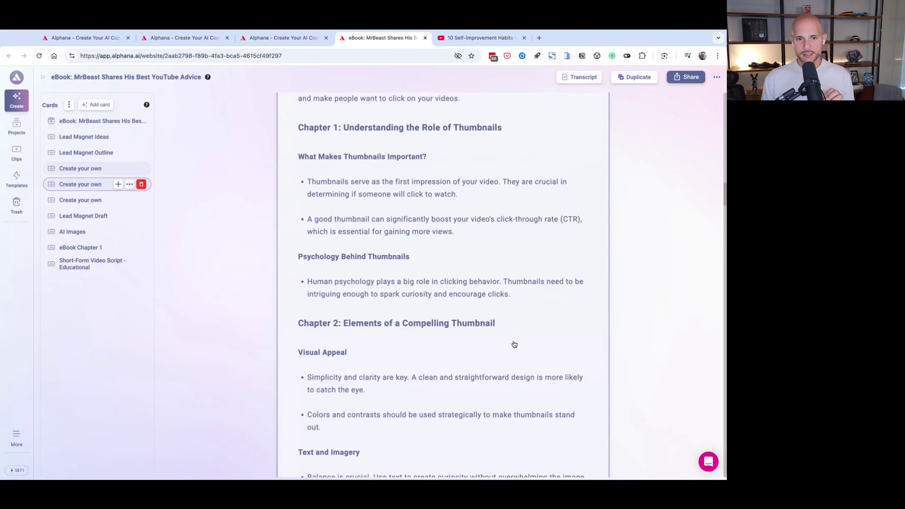
Show the transcript of the MrBeast advice video and copy its full text.
scroll(612, 217, "up", 15)
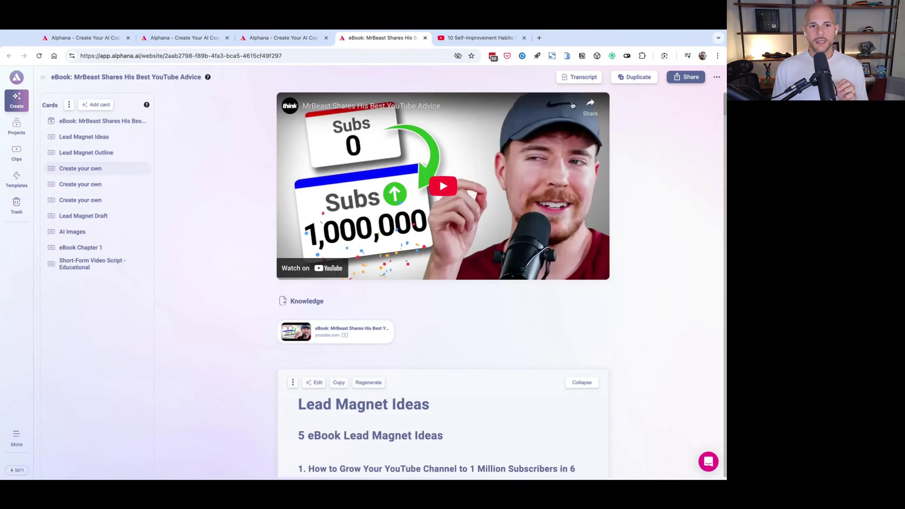
left_click(571, 83)
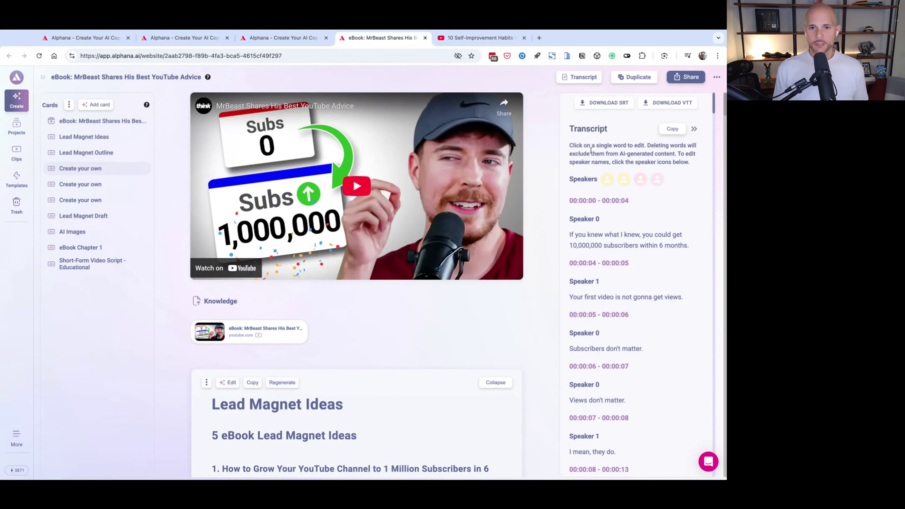
scroll(699, 263, "down", 5)
scroll(698, 263, "up", 5)
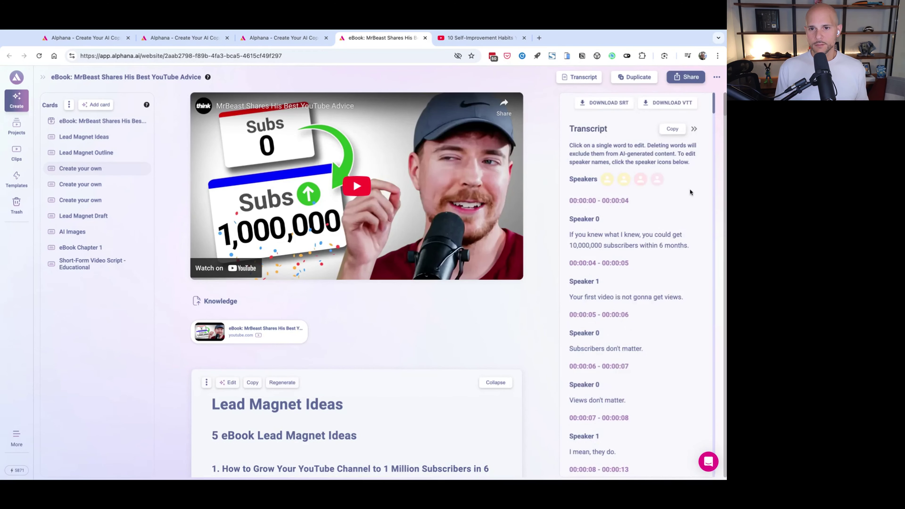
left_click(675, 133)
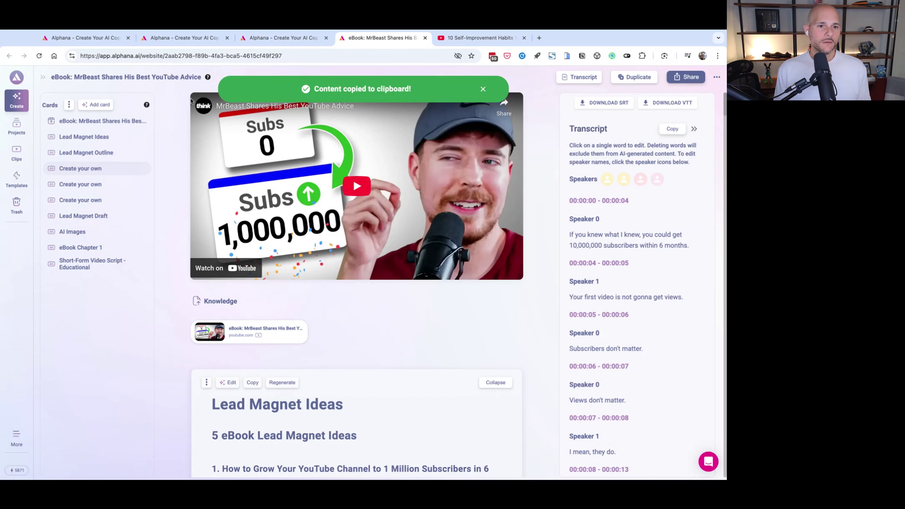
Start a new creation with the transcript hidden and paste the copied transcript as its context text.
left_click(13, 104)
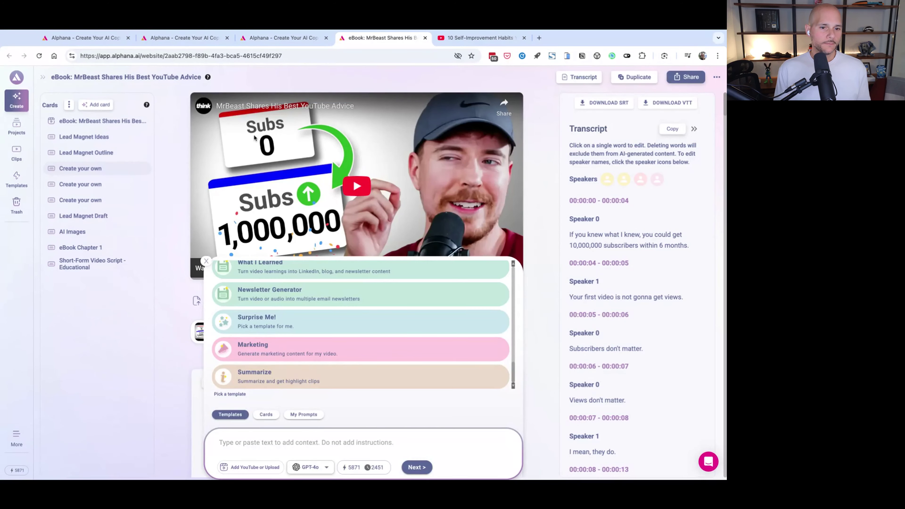
left_click(586, 77)
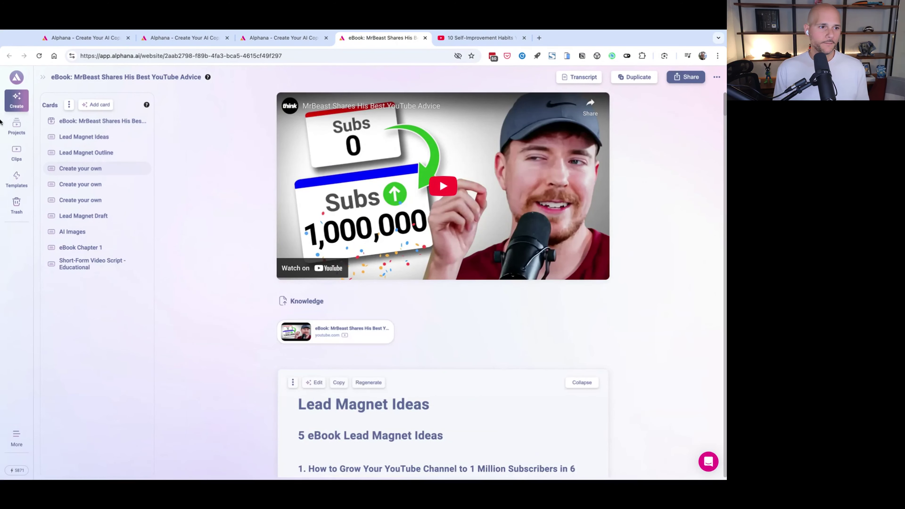
left_click(16, 102)
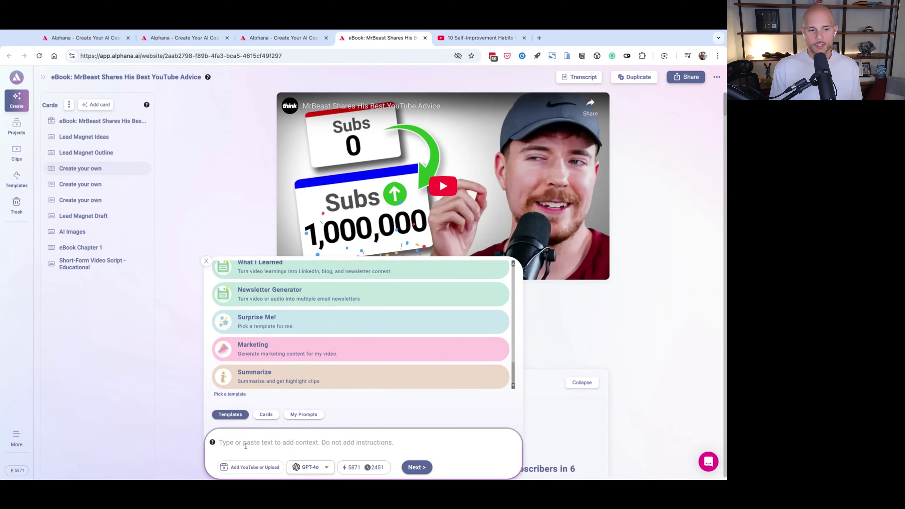
key("super+v")
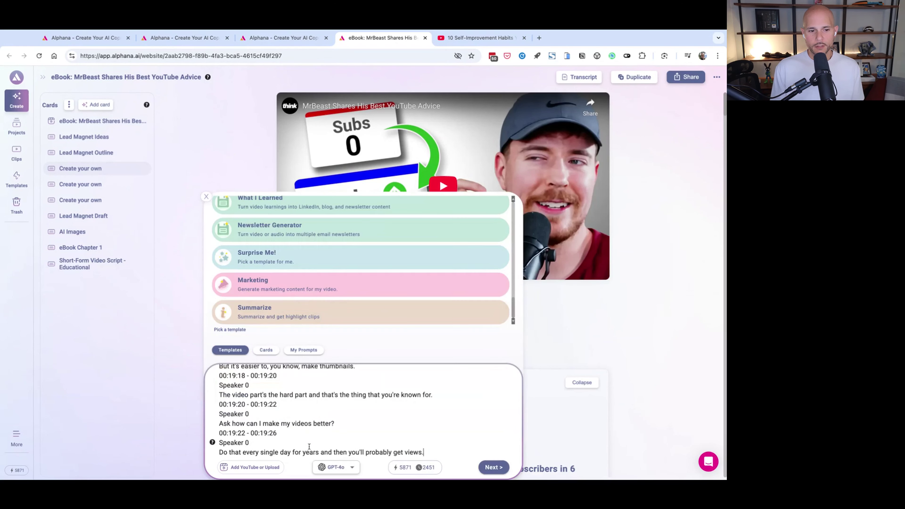
scroll(320, 404, "up", 20)
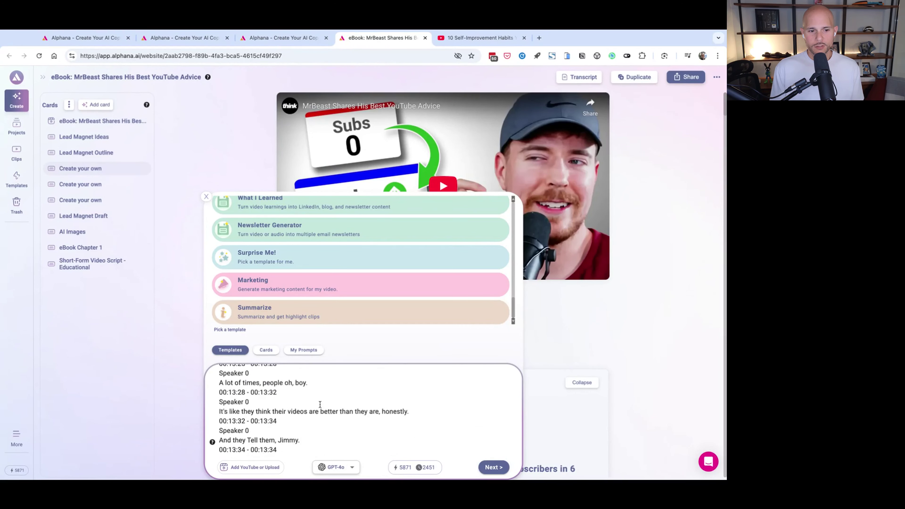
scroll(320, 405, "up", 12)
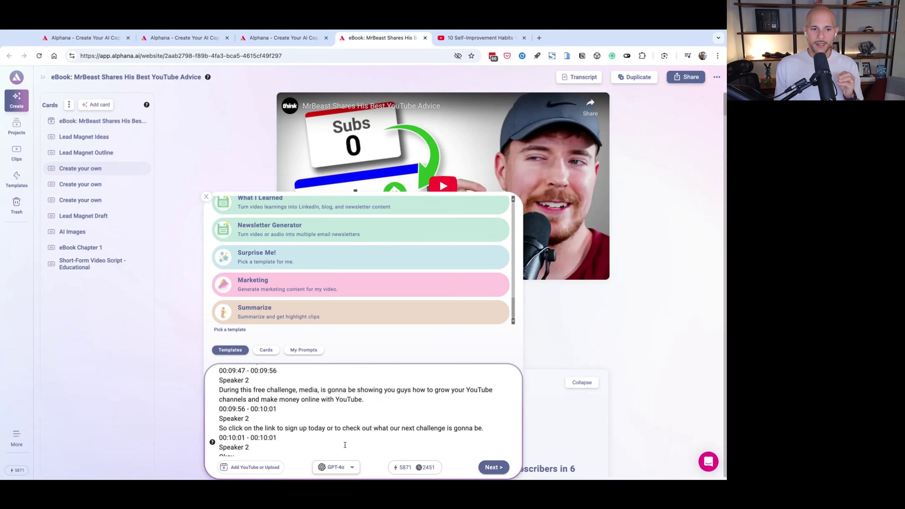
Upload the "My full interview with Polo G" MP4 as source content and show the available AI cards.
left_click(260, 467)
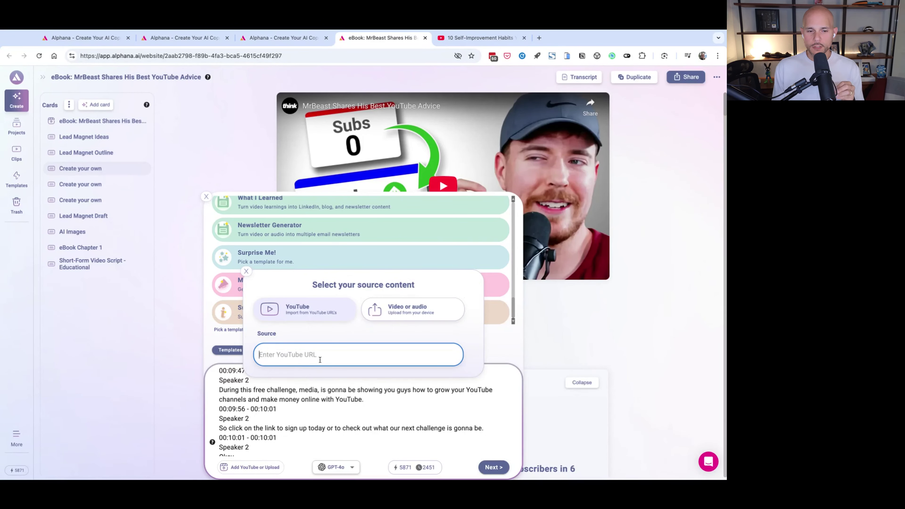
left_click(420, 315)
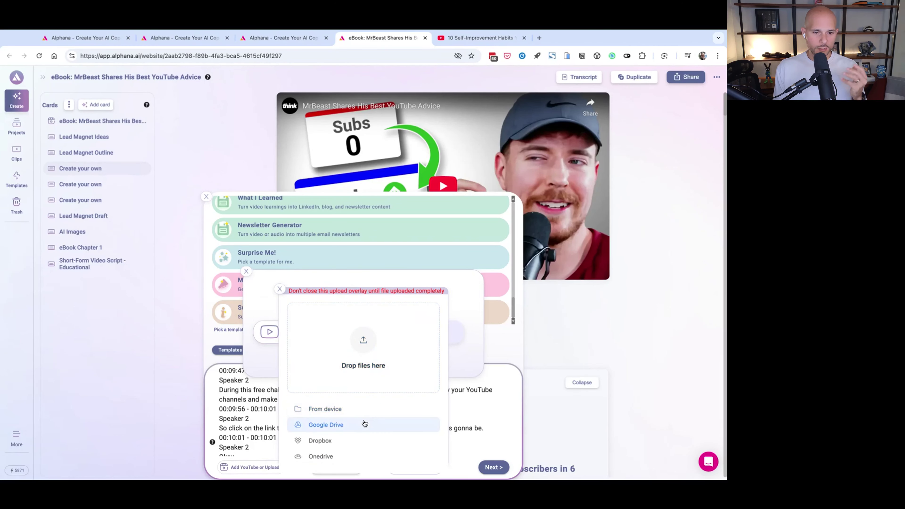
left_click(280, 289)
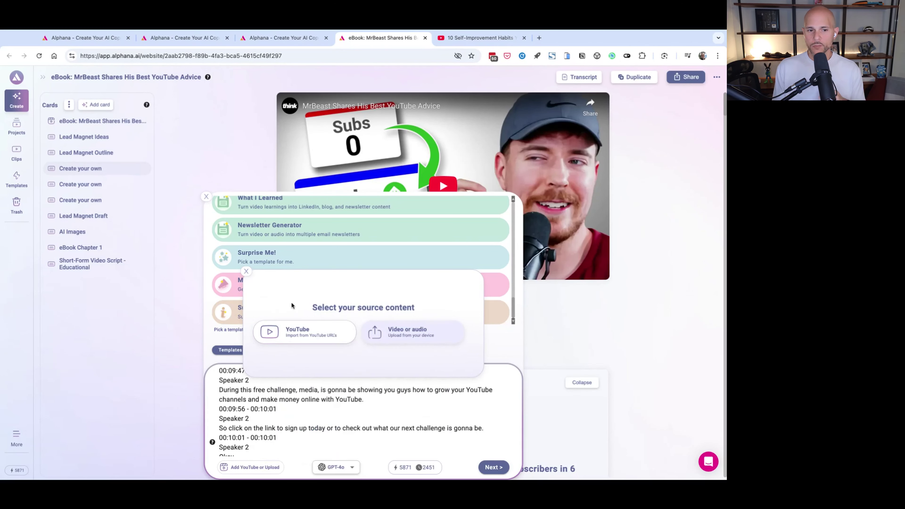
left_click(395, 335)
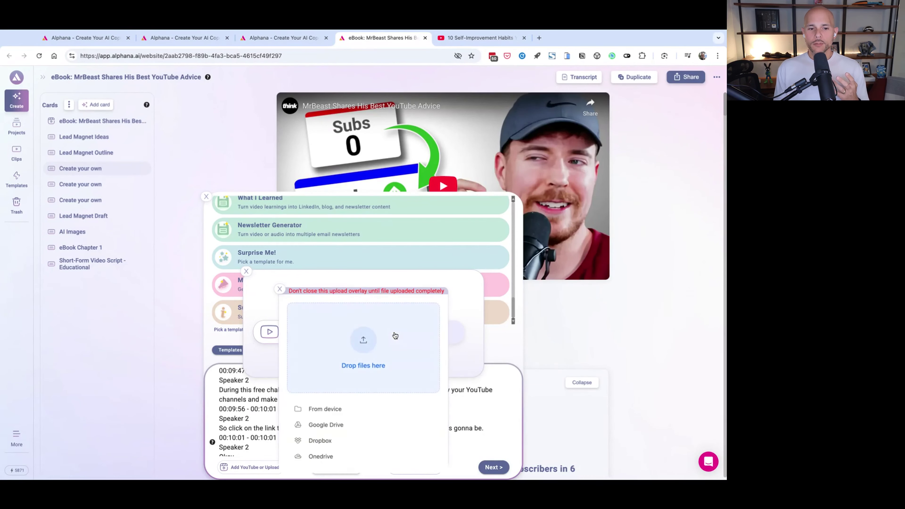
left_click(366, 350)
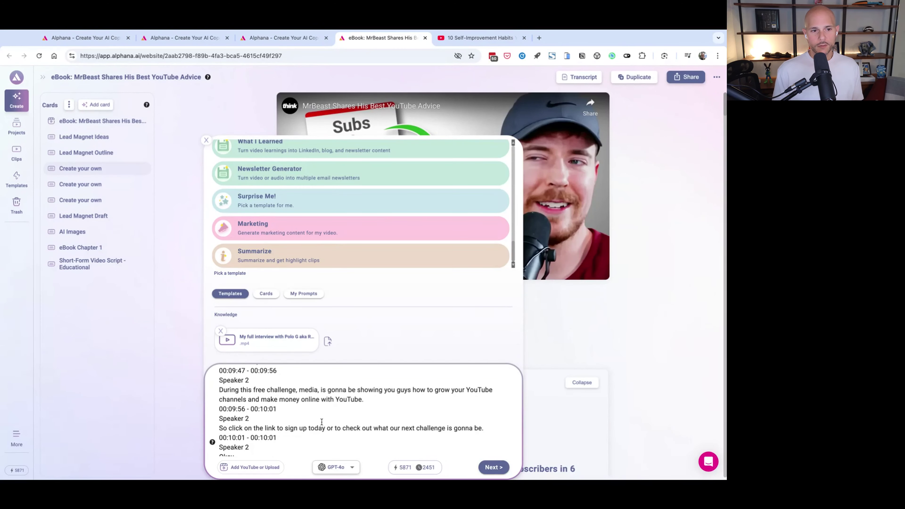
left_click(268, 294)
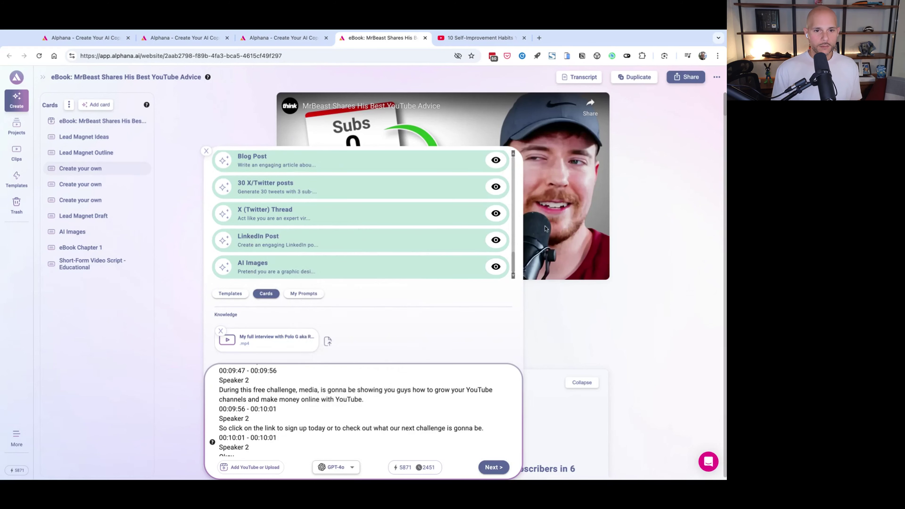
Choose the "LinkedIn Post: Just Learned" card as the content to create, decline editing the transcript first, and generate it.
scroll(513, 260, "down", 10)
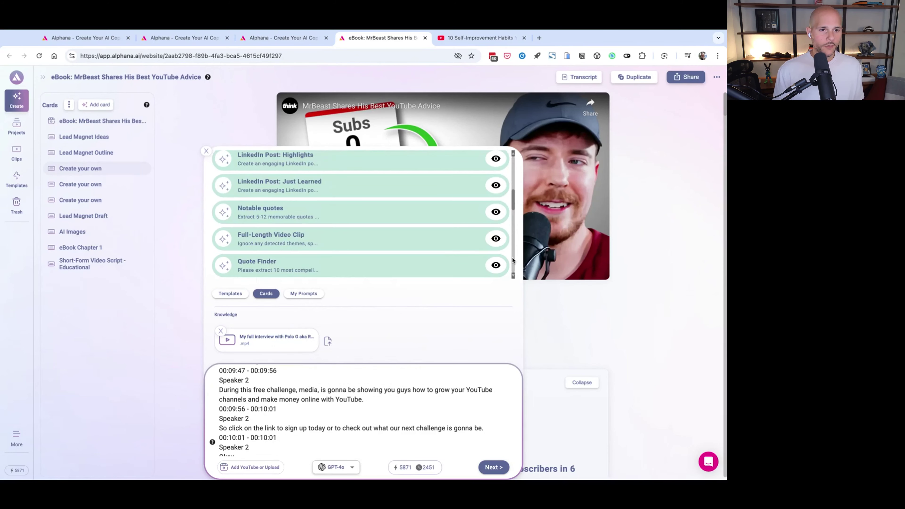
scroll(360, 214, "down", 10)
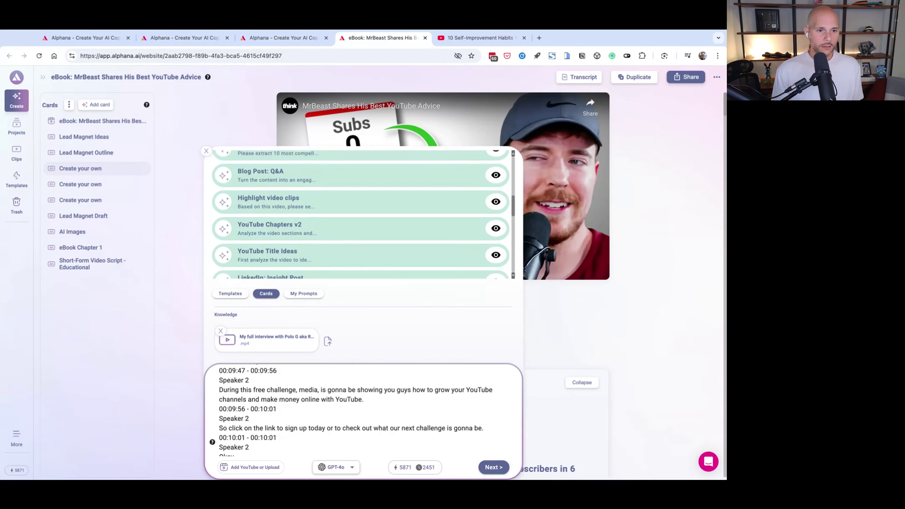
scroll(361, 214, "up", 1)
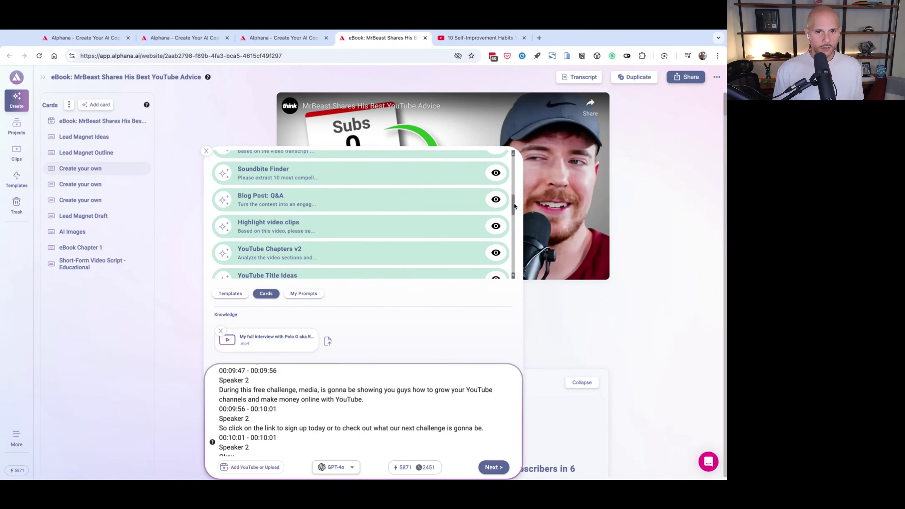
scroll(514, 206, "up", 3)
scroll(514, 206, "up", 3)
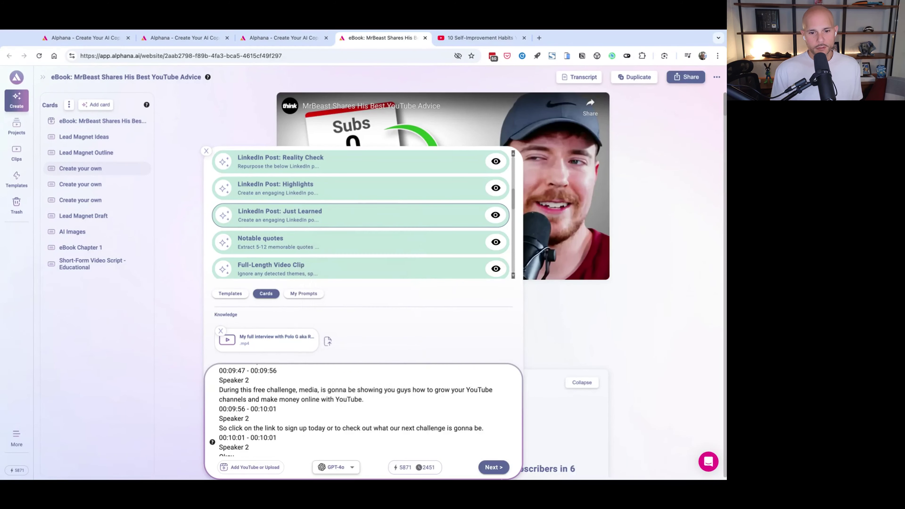
left_click(360, 215)
left_click(260, 286)
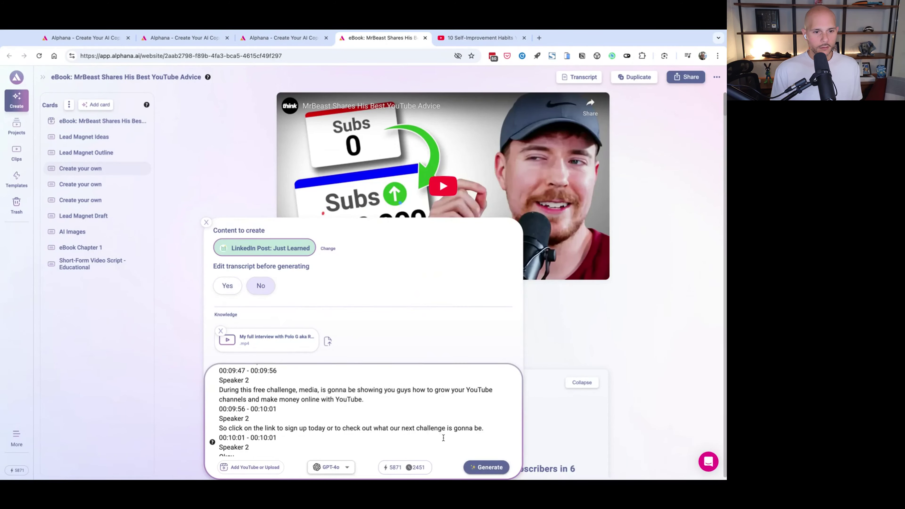
left_click(488, 467)
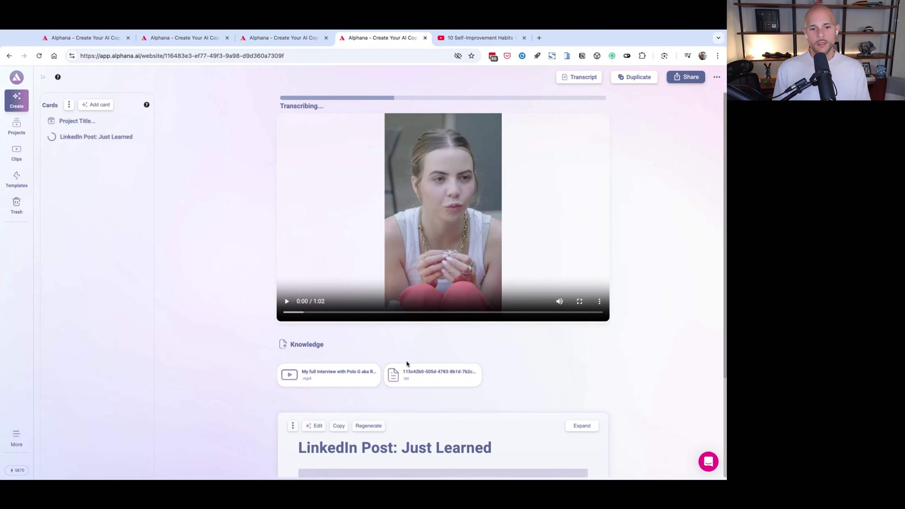
Read the generated "LinkedIn Post: Just Learned" card from its opening line through the closing hashtags.
scroll(481, 391, "down", 4)
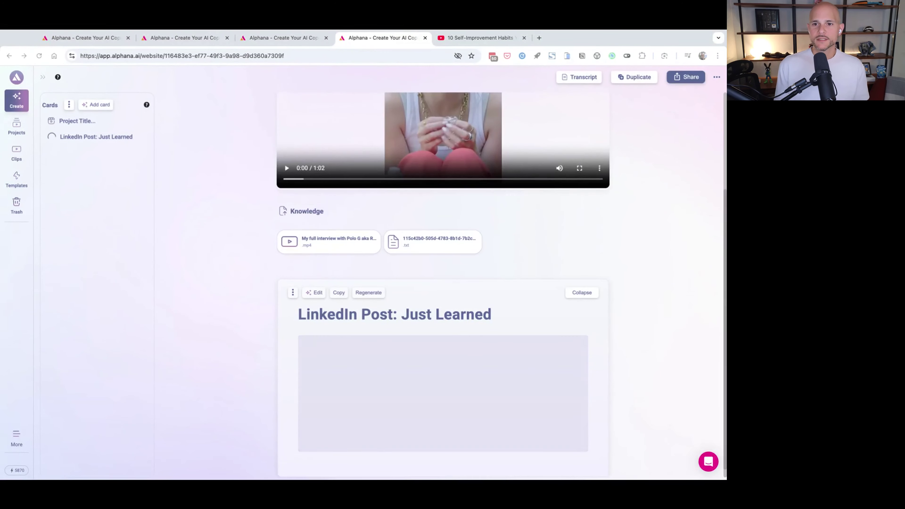
scroll(488, 373, "down", 2)
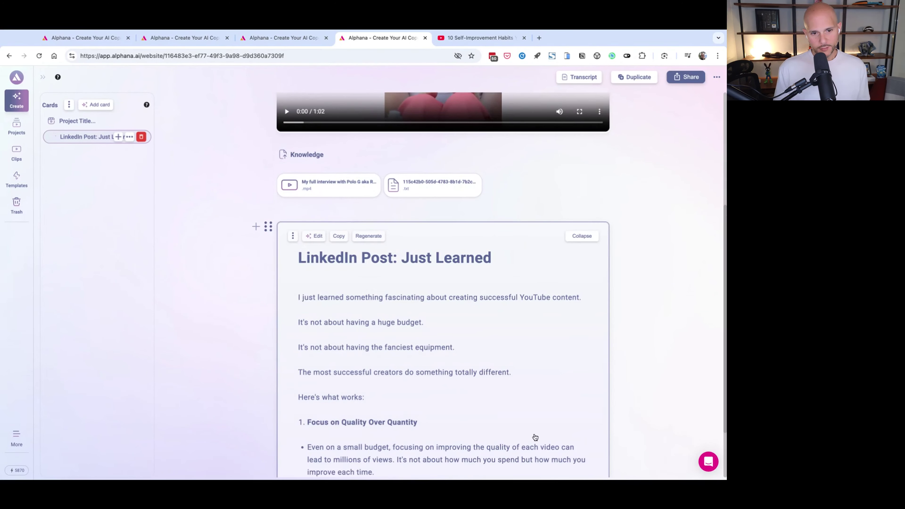
scroll(507, 425, "down", 3)
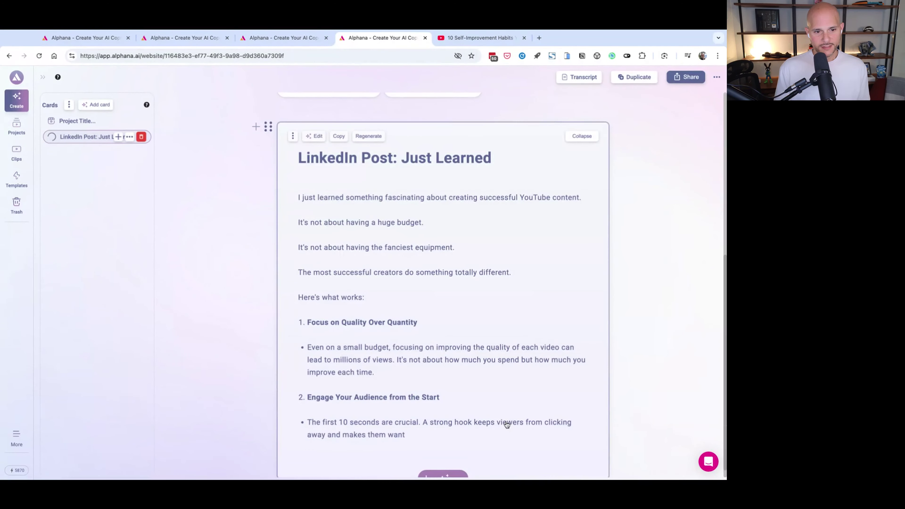
scroll(531, 424, "down", 2)
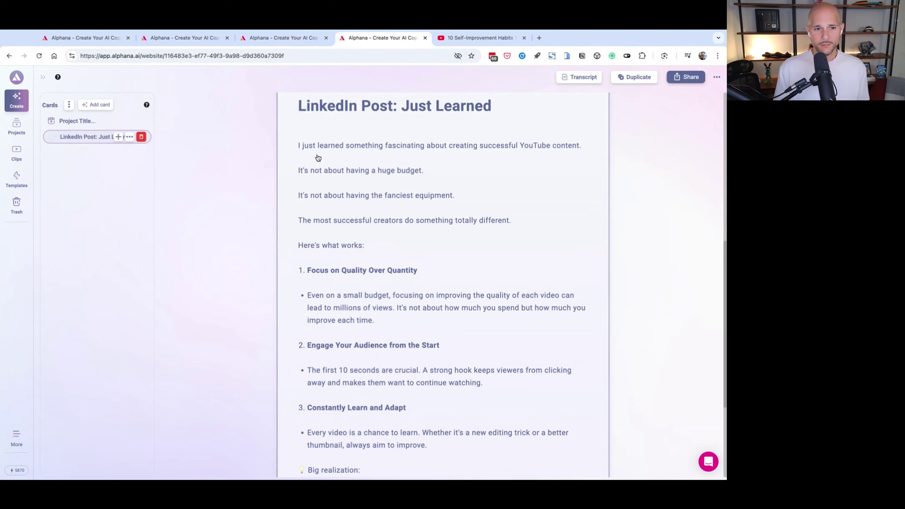
scroll(556, 343, "down", 1)
scroll(461, 216, "up", 2)
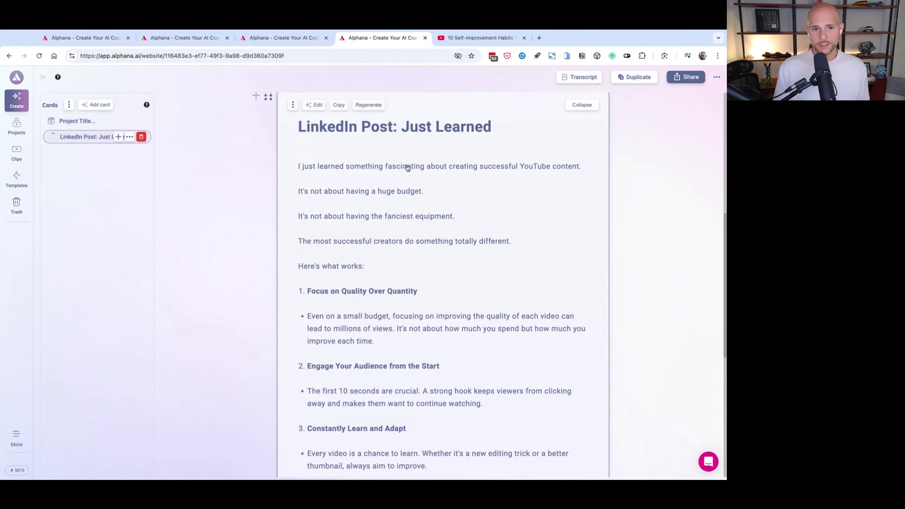
scroll(414, 179, "down", 1)
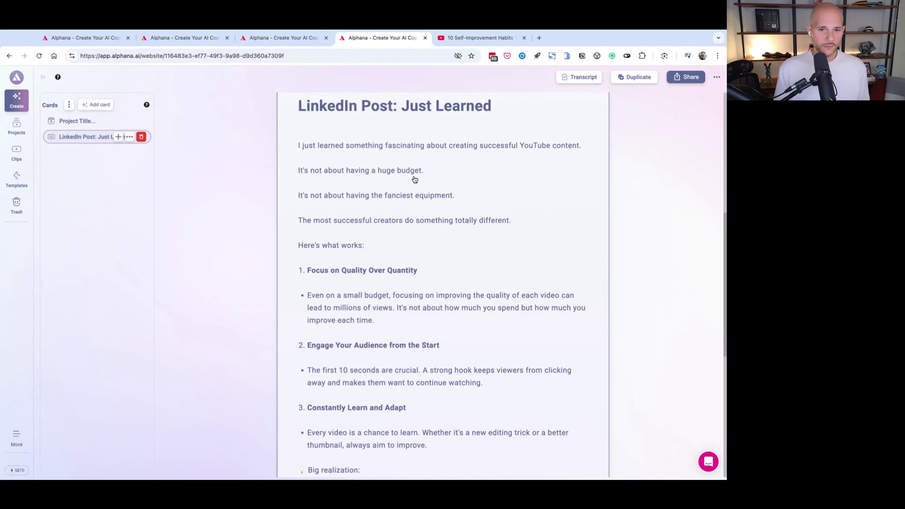
scroll(414, 179, "up", 1)
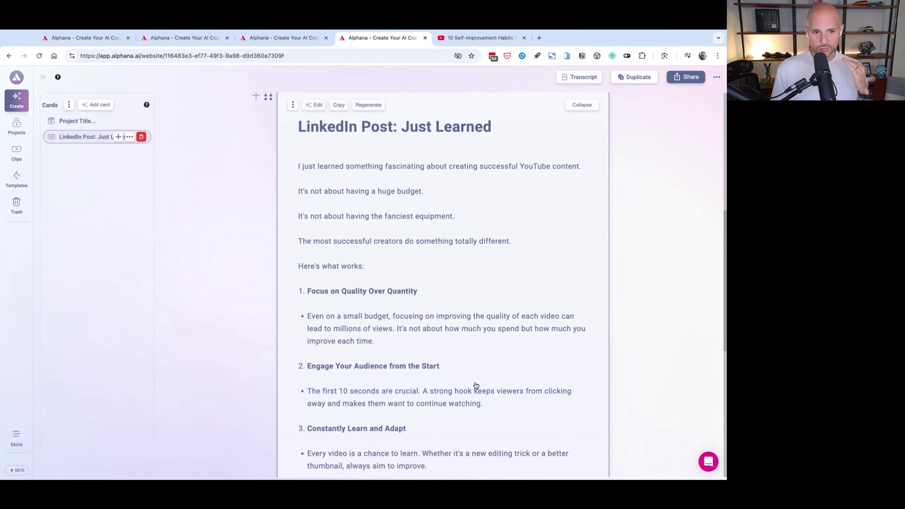
scroll(476, 385, "down", 5)
scroll(476, 385, "down", 4)
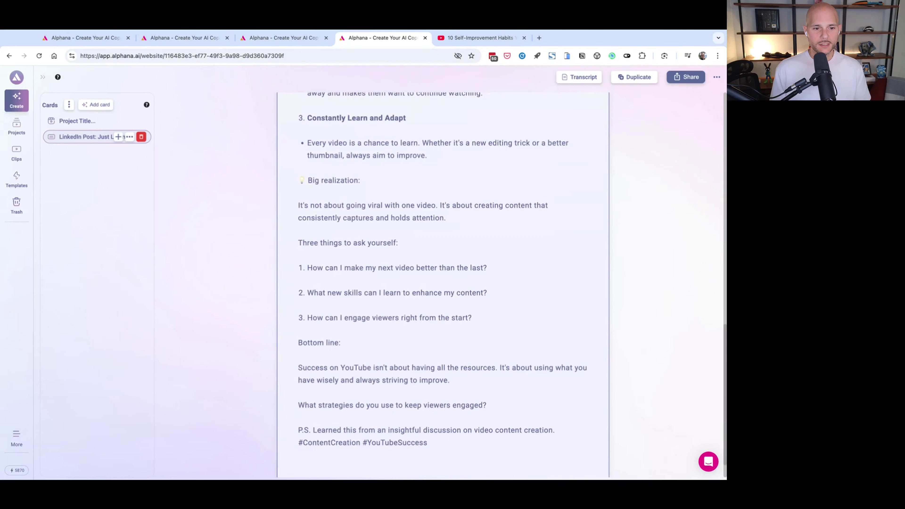
scroll(622, 343, "down", 2)
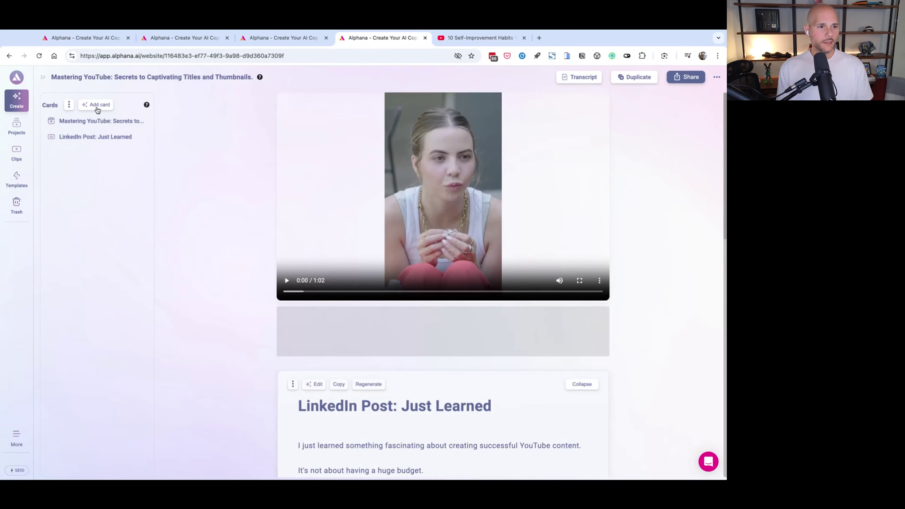
Search the AI cards for "podcast", add the Podcast Series Ideas card to the project, and bring it into view.
left_click(95, 104)
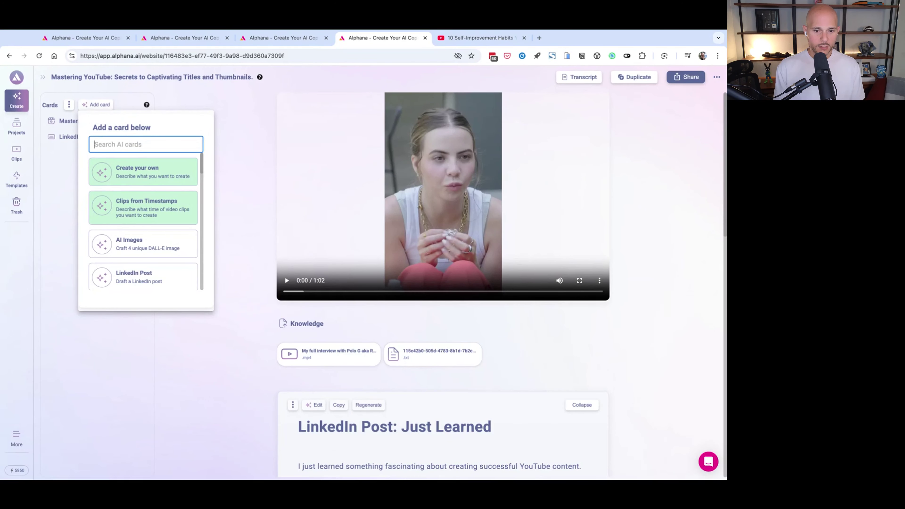
type("podcast")
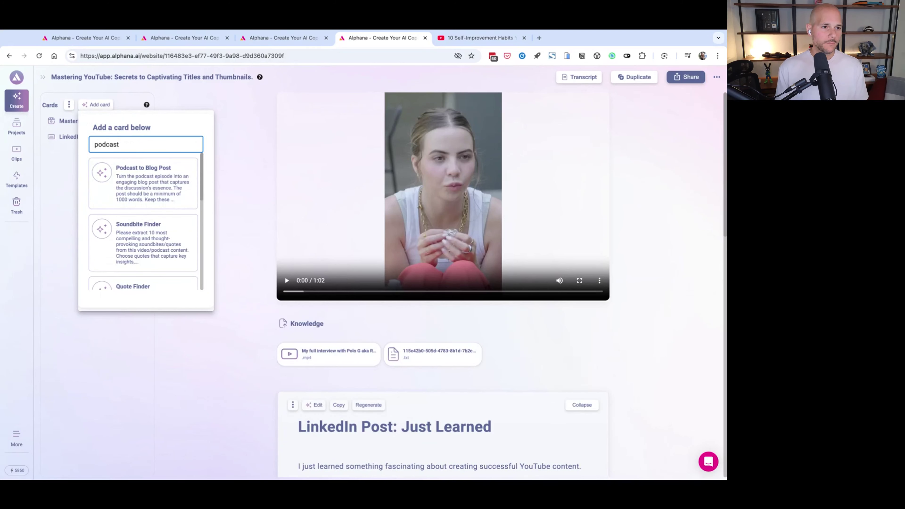
scroll(202, 177, "down", 10)
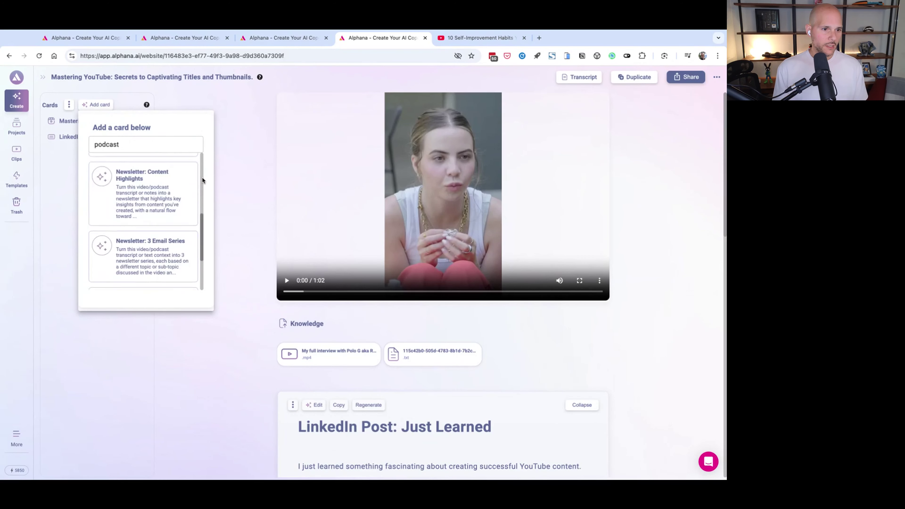
left_click(157, 240)
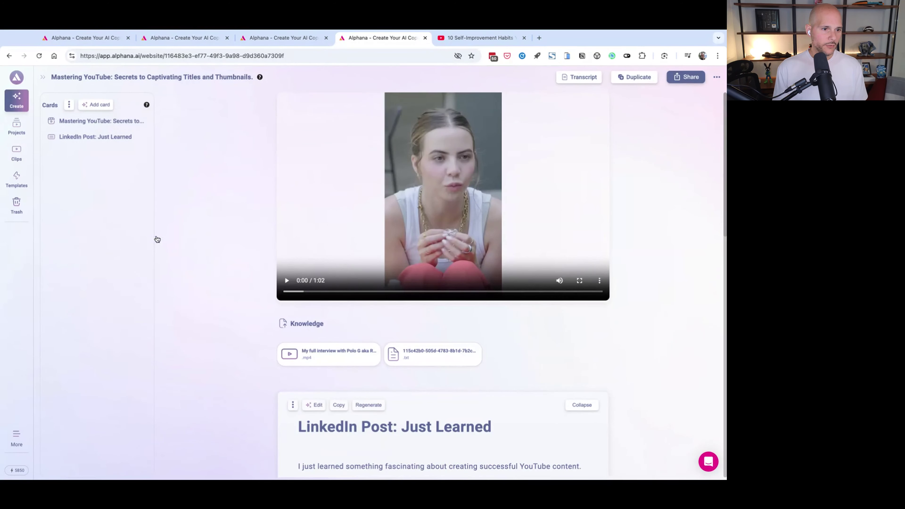
scroll(207, 293, "down", 7)
left_click(71, 139)
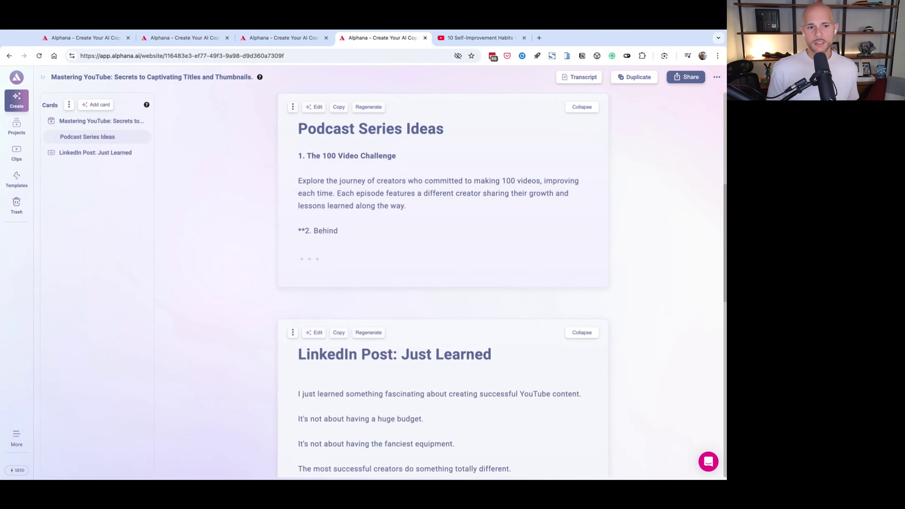
Read the generated Podcast Series Ideas card, examining the idea "The 100 Video Challenge" first.
scroll(679, 304, "up", 3)
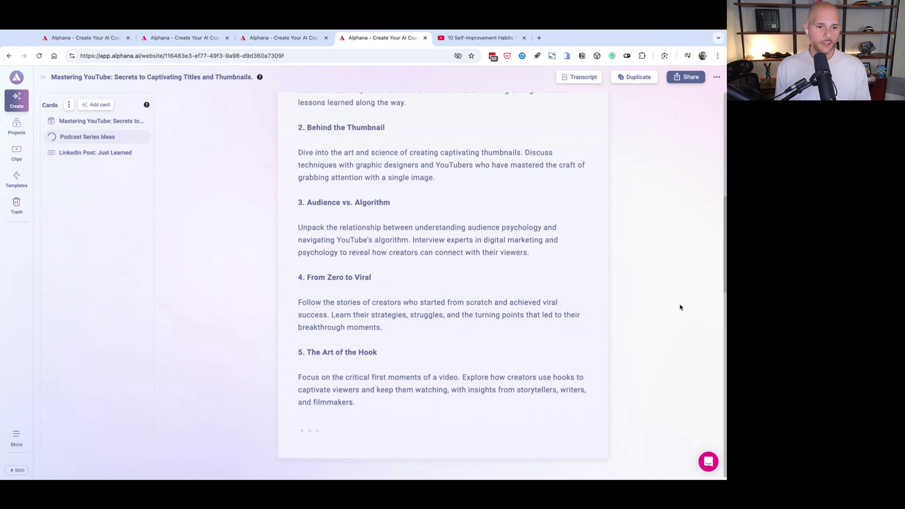
scroll(577, 327, "up", 1)
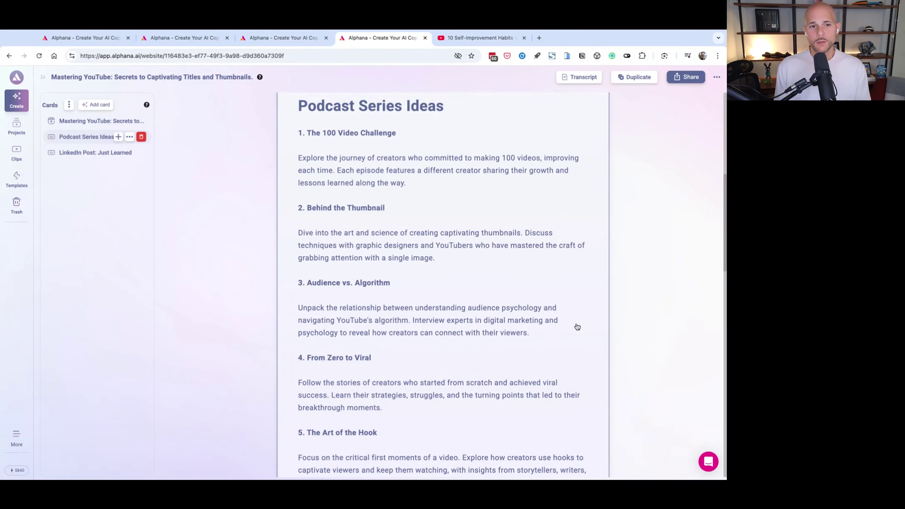
scroll(499, 285, "up", 1)
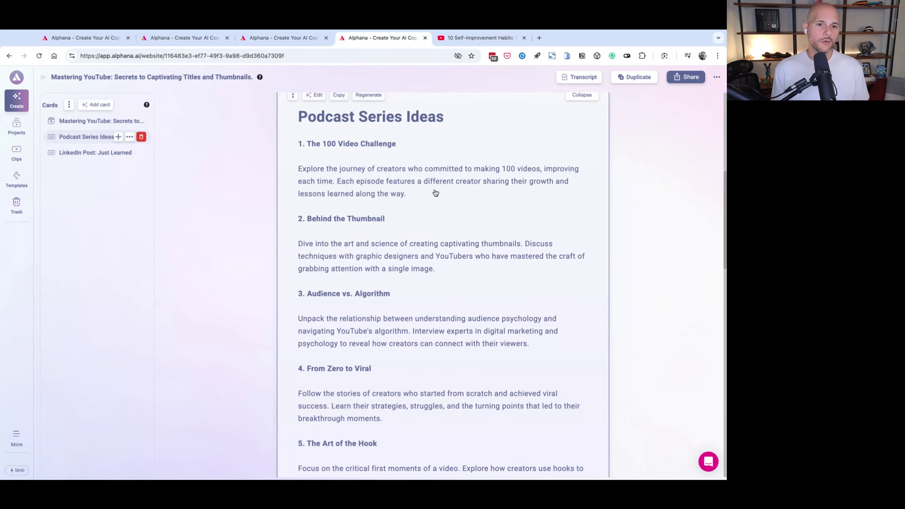
left_click_drag(432, 190, 350, 143)
left_click(406, 159)
scroll(410, 314, "down", 1)
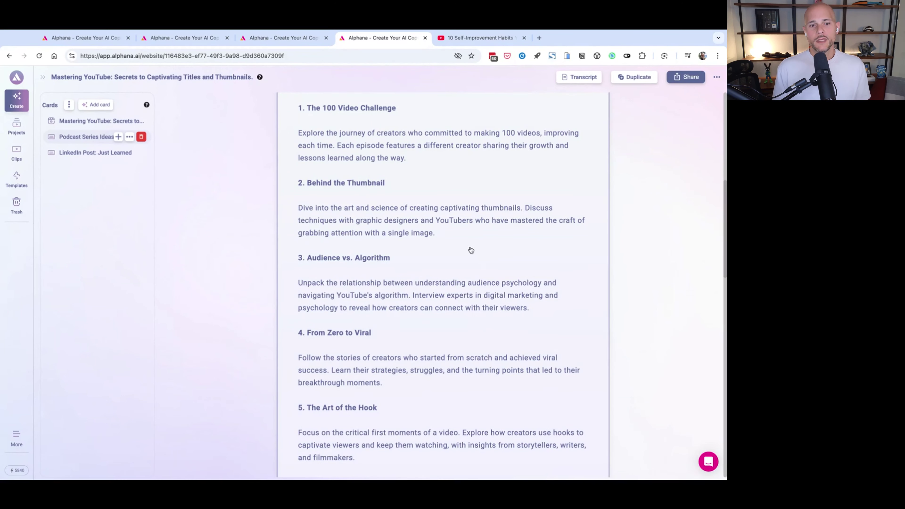
Highlight the "Behind the Thumbnail" idea and its description for reading, and review the rest of the podcast ideas.
left_click_drag(479, 239, 299, 184)
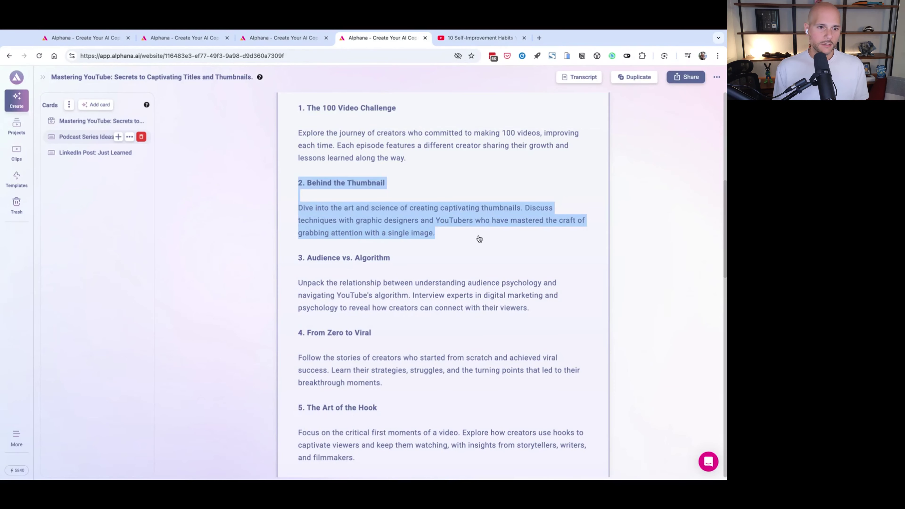
left_click(300, 184)
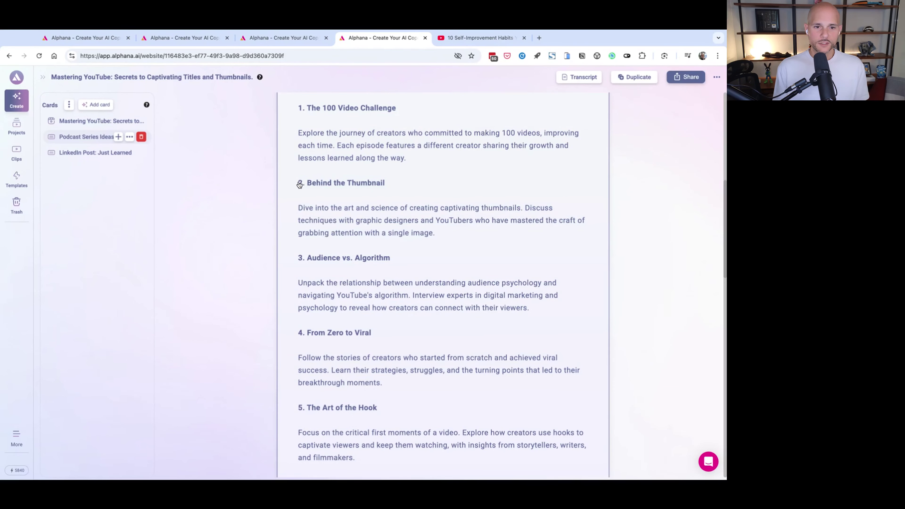
left_click(531, 236)
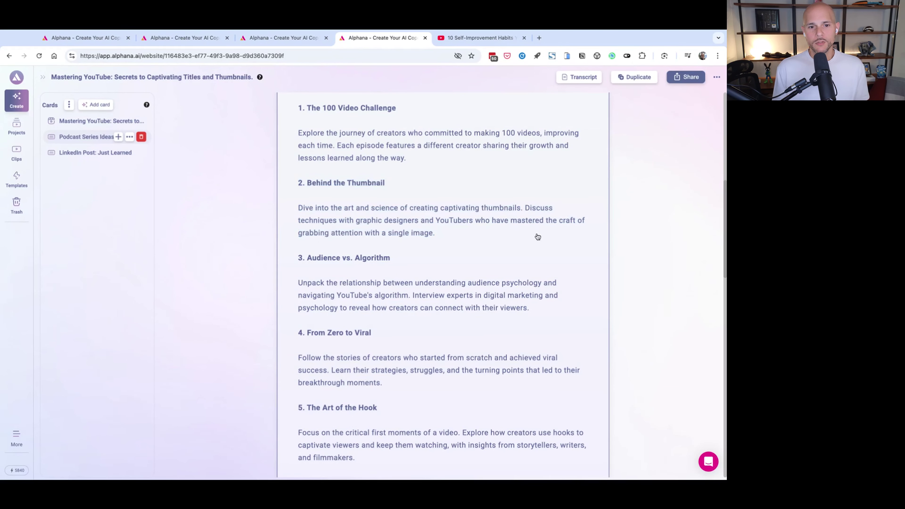
left_click_drag(537, 237, 289, 184)
left_click(450, 217)
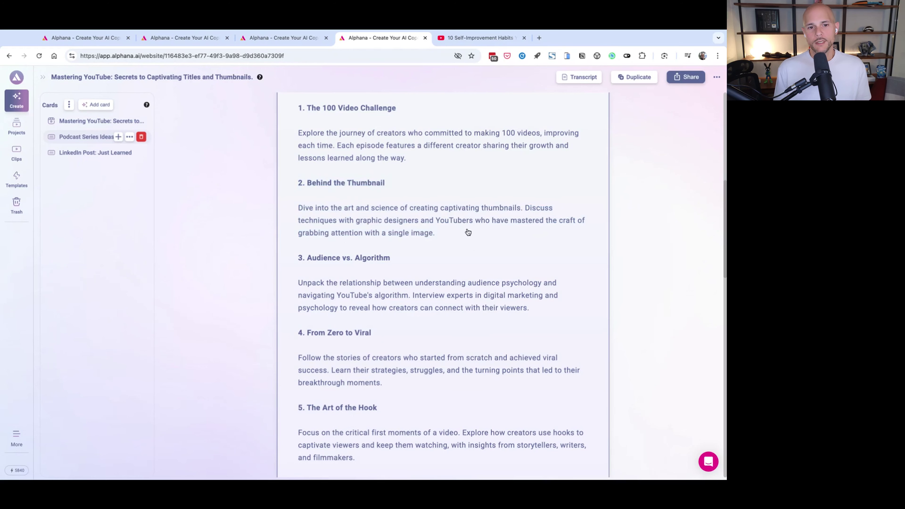
left_click_drag(469, 235, 300, 189)
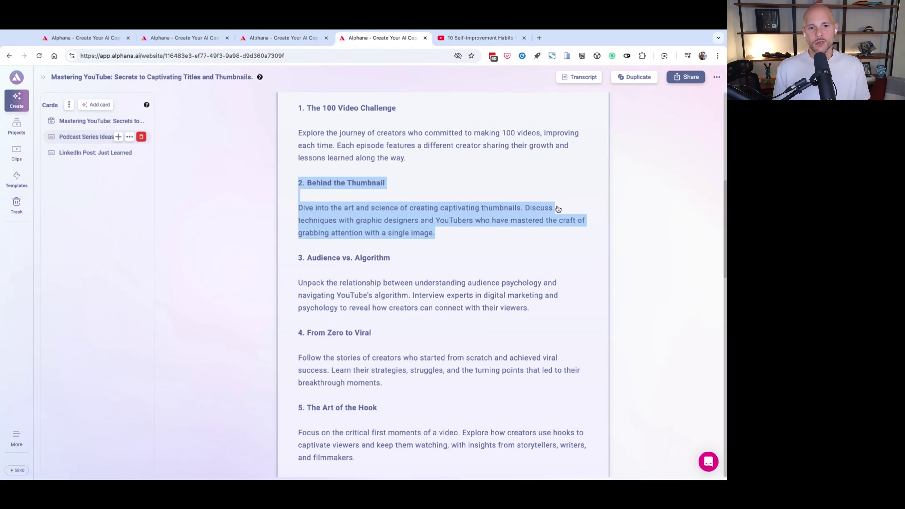
left_click(602, 290)
scroll(519, 246, "down", 3)
scroll(519, 246, "up", 12)
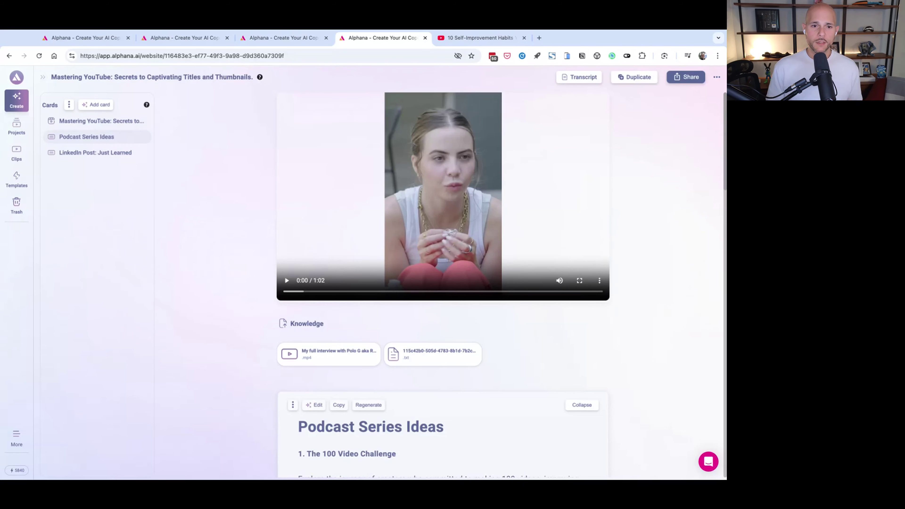
scroll(602, 257, "down", 6)
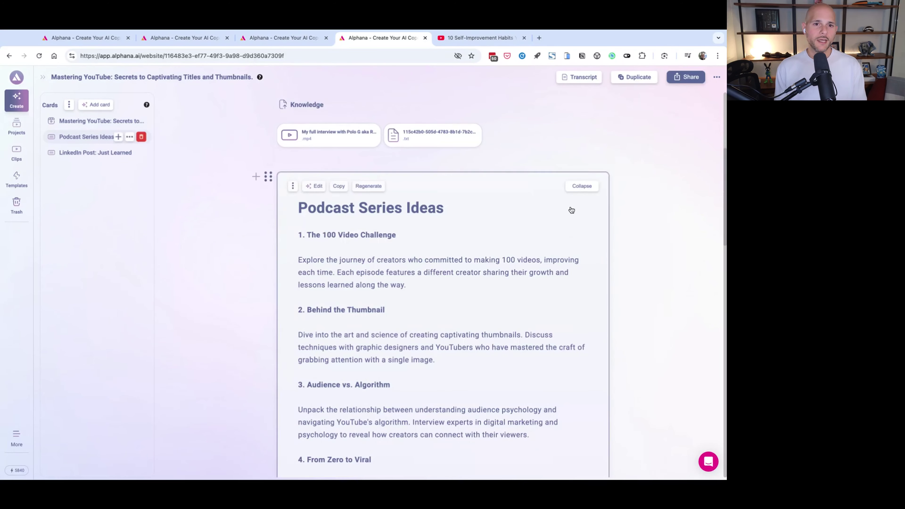
In the "10 Powerful Habits for a Balanced and Aligned Life" project, search the AI cards for "newsletter" and add the Newsletter Series Ideas card.
left_click(96, 104)
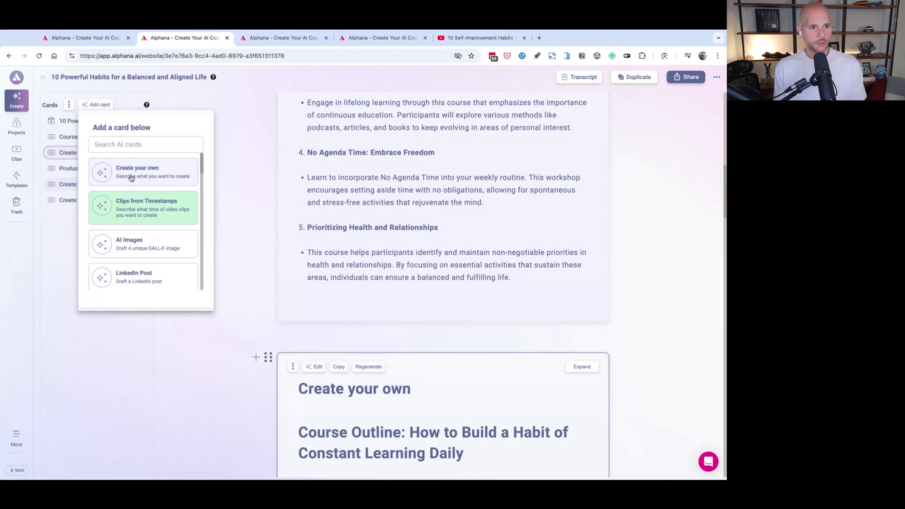
left_click(126, 149)
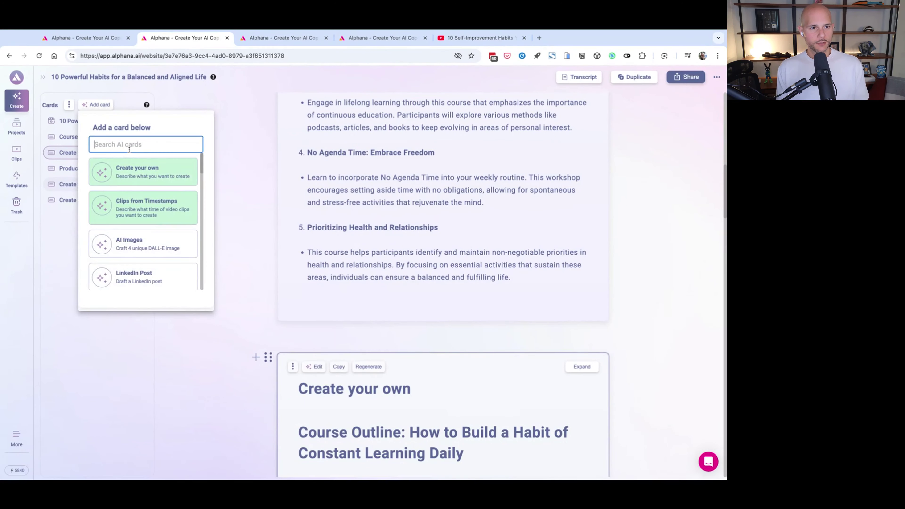
type("newslett")
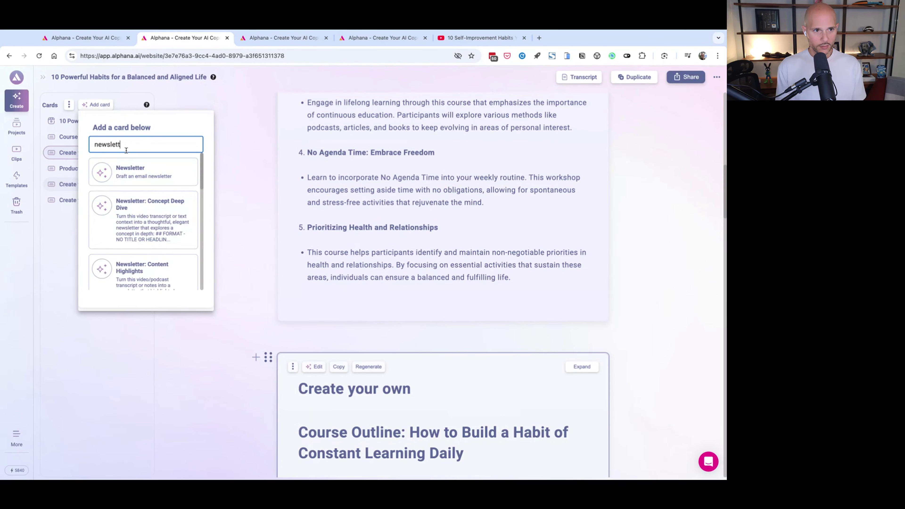
type("er")
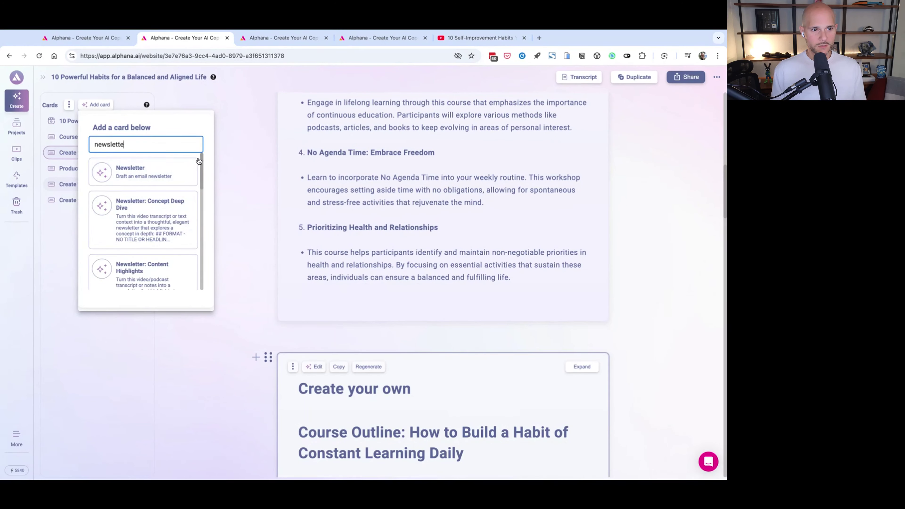
left_click(203, 163)
scroll(202, 164, "down", 10)
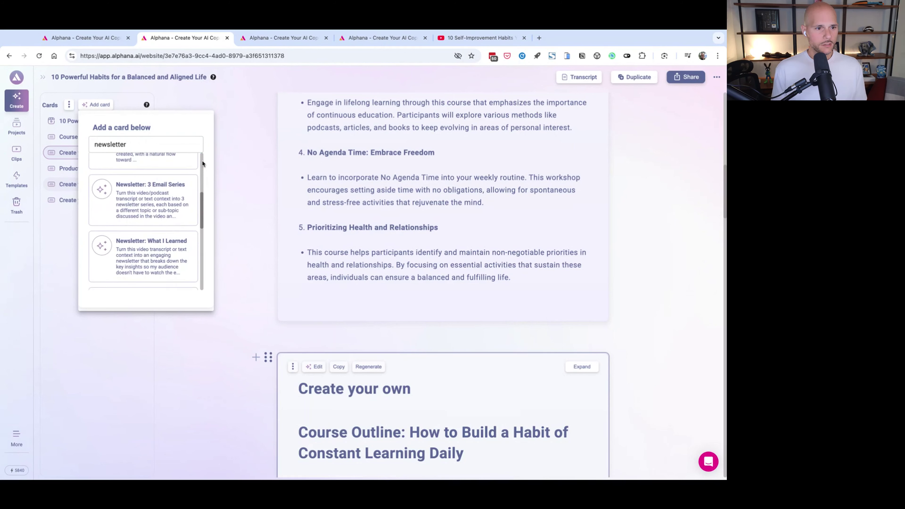
scroll(143, 221, "down", 5)
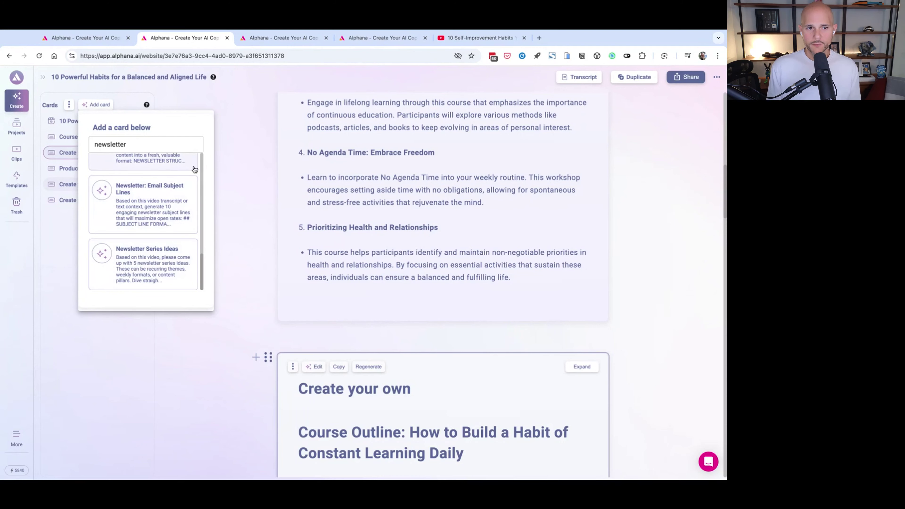
left_click(132, 267)
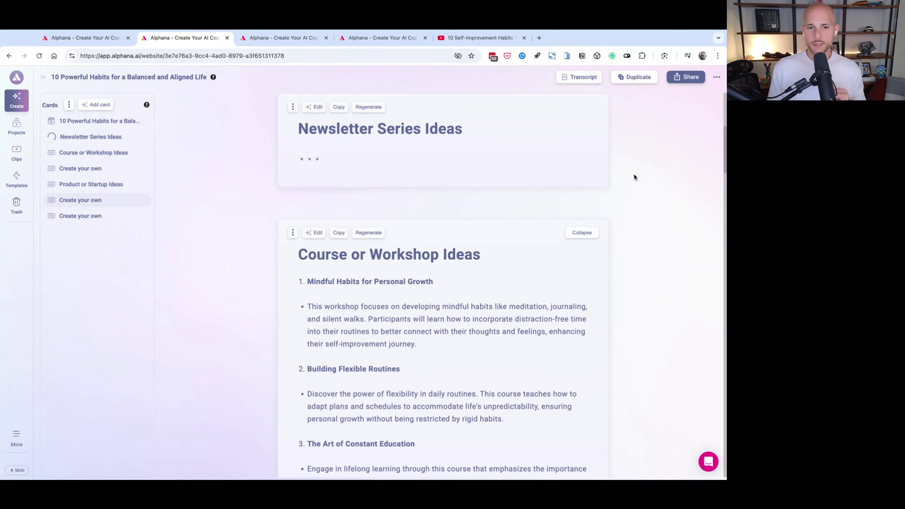
Read the generated Newsletter Series Ideas card from "Mindful Movement Mondays" to its end, highlighting the "No Agenda Time" idea for reading.
scroll(634, 173, "down", 1)
scroll(634, 177, "up", 1)
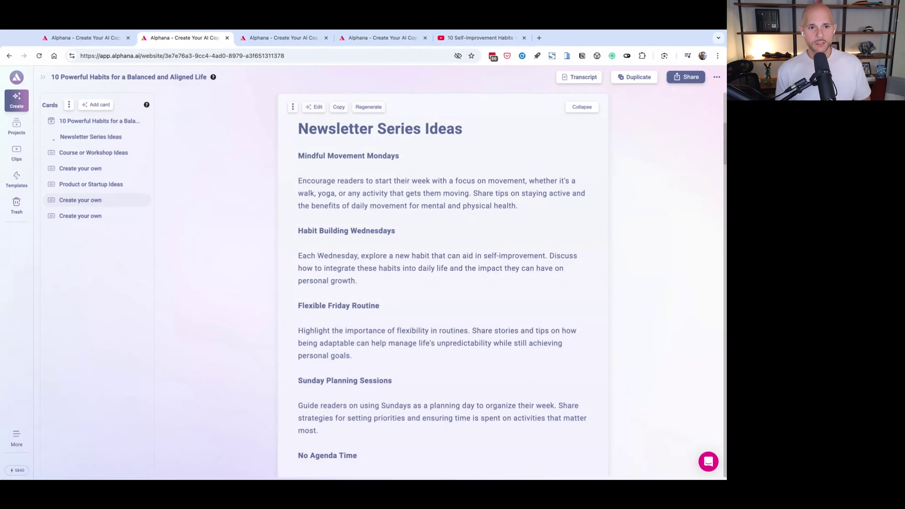
scroll(313, 153, "down", 1)
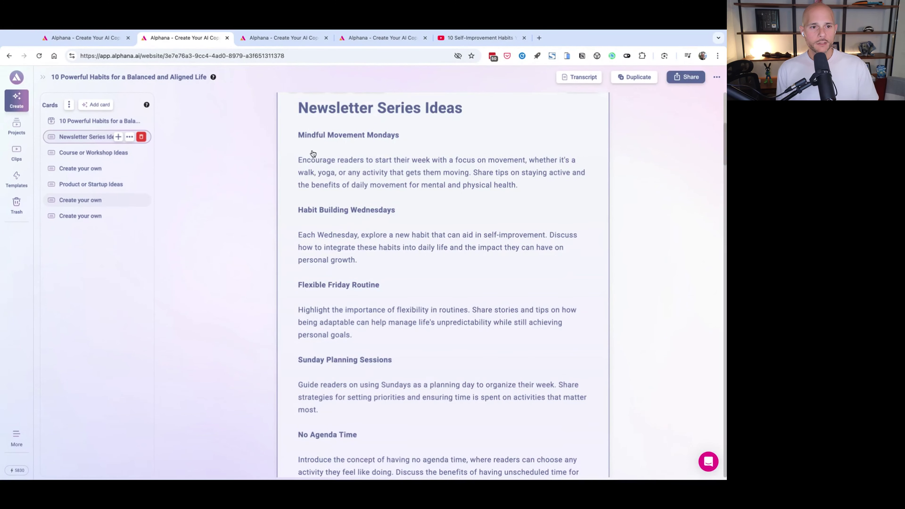
scroll(299, 138, "up", 1)
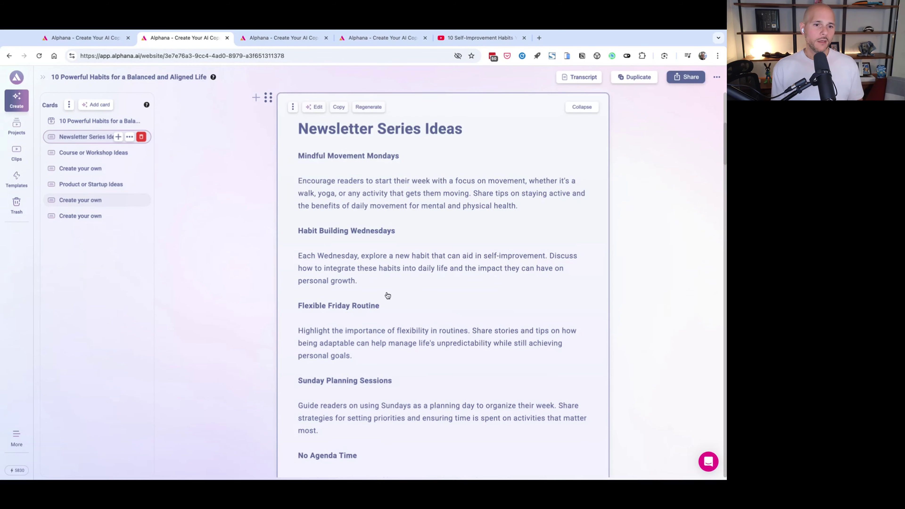
scroll(368, 271, "down", 2)
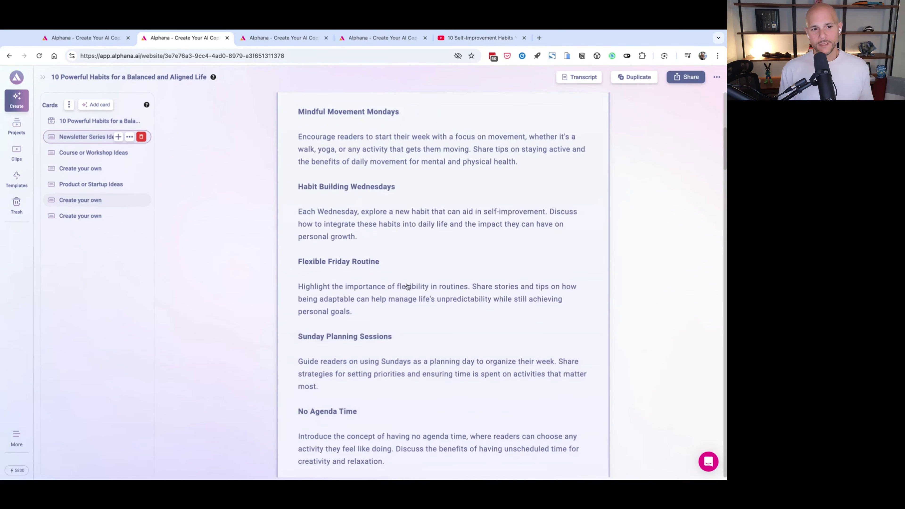
scroll(416, 340, "down", 5)
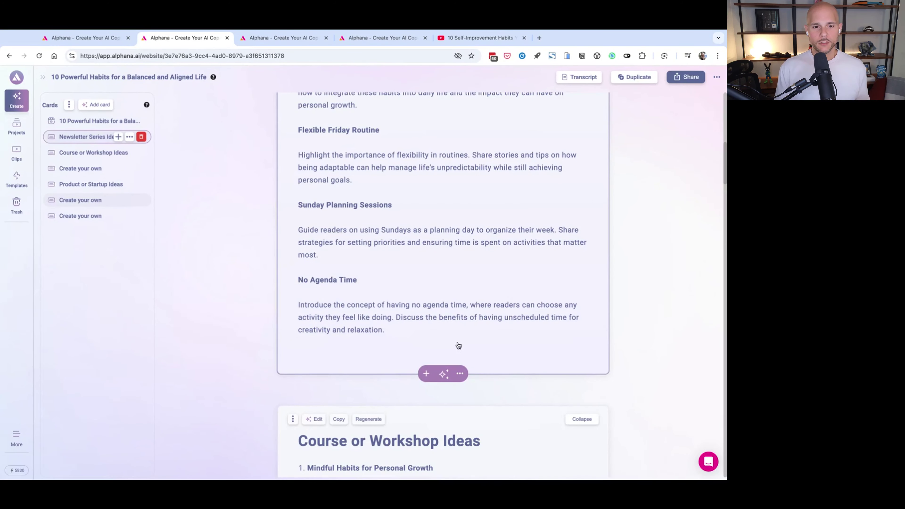
triple_click(504, 348)
key("shift+Up")
key("shift+Up")
key("shift+Home")
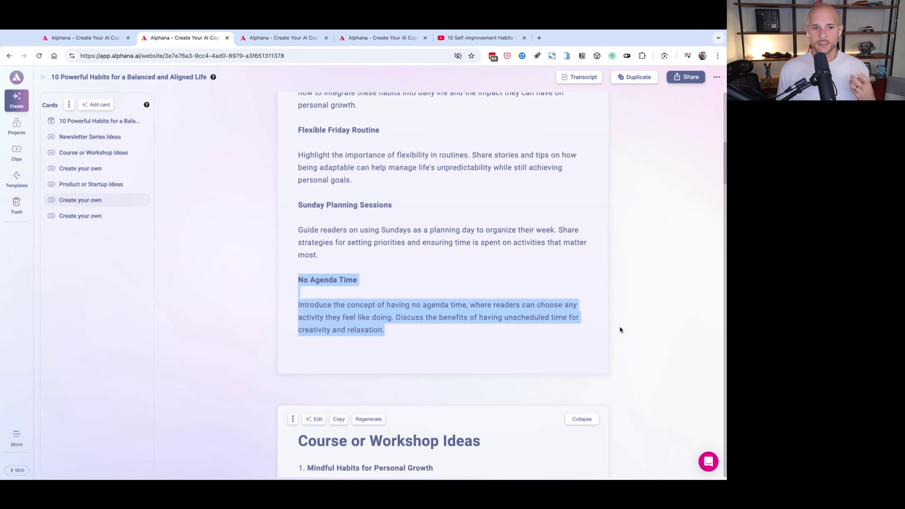
left_click(386, 276)
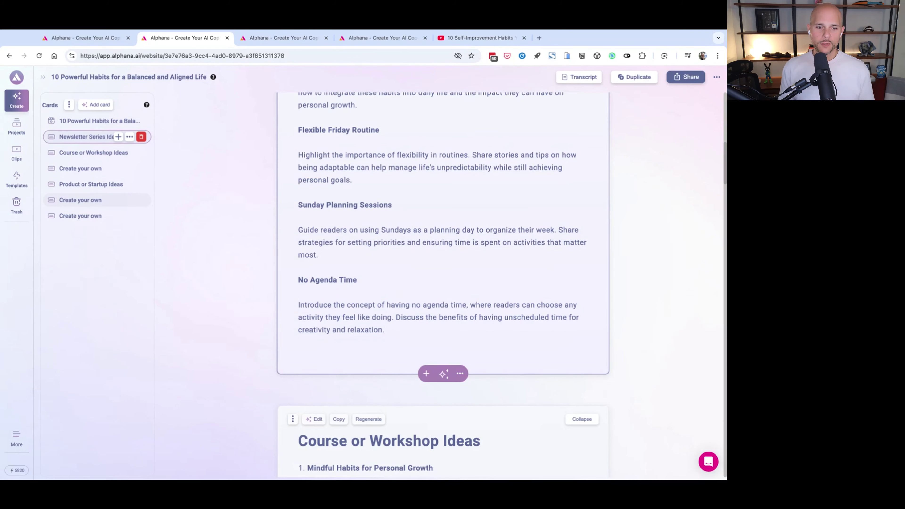
Copy the "No Agenda Time" heading and its description from the Newsletter Series Ideas card.
triple_click(414, 339)
left_click_drag(414, 340, 382, 322)
key("ctrl+c")
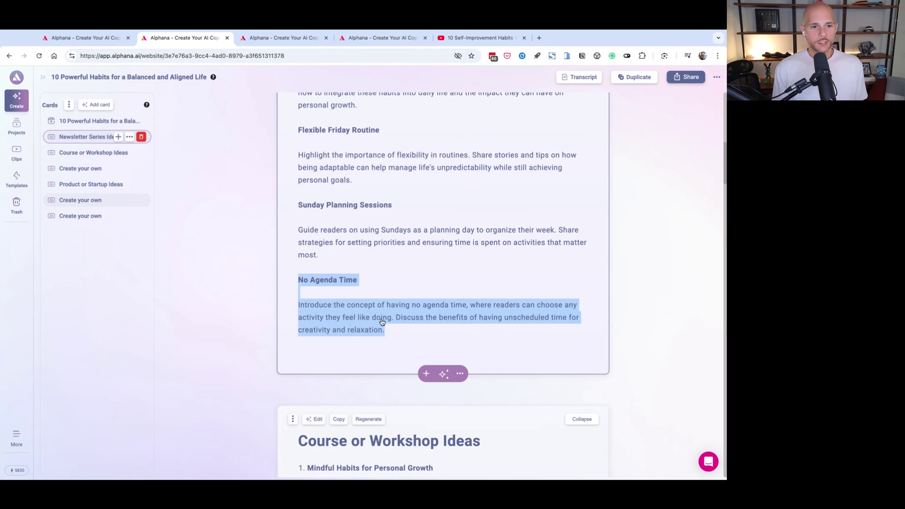
Start a custom card below Newsletter Series Ideas, prompting "I am starting a new newsletter called" plus the pasted idea, with a period after its title.
scroll(381, 322, "up", 2)
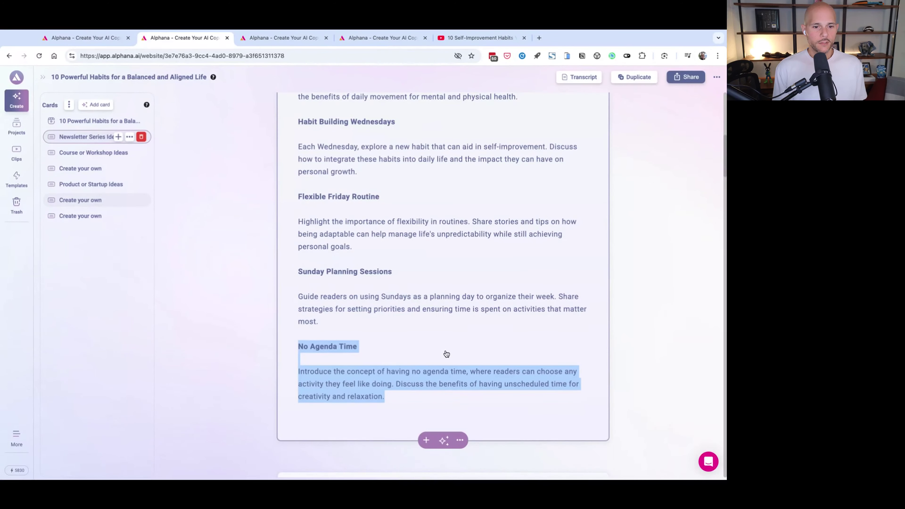
scroll(430, 271, "down", 5)
left_click(426, 252)
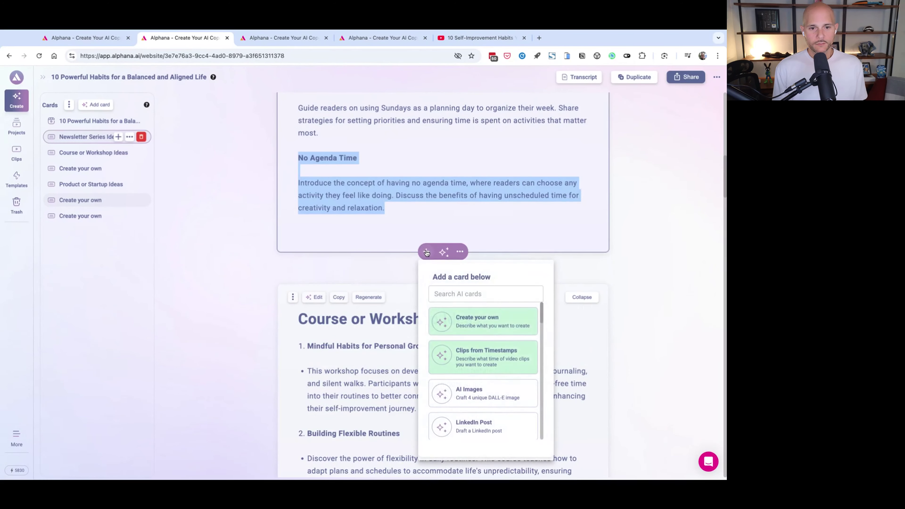
left_click(493, 326)
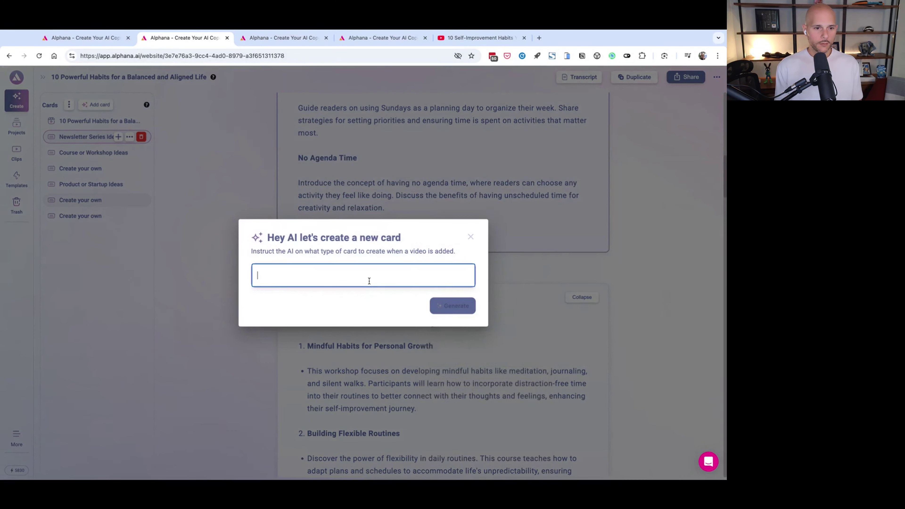
type("I am ")
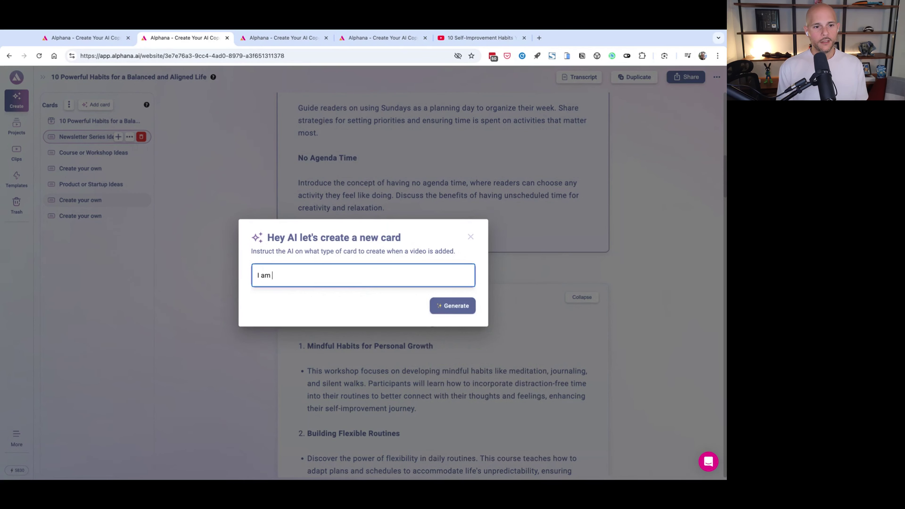
type("starting a new ")
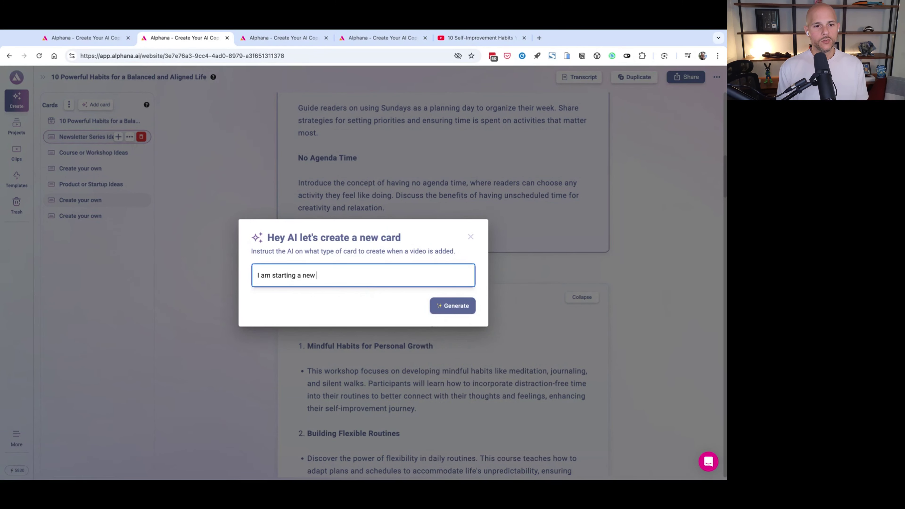
type("newsletter called")
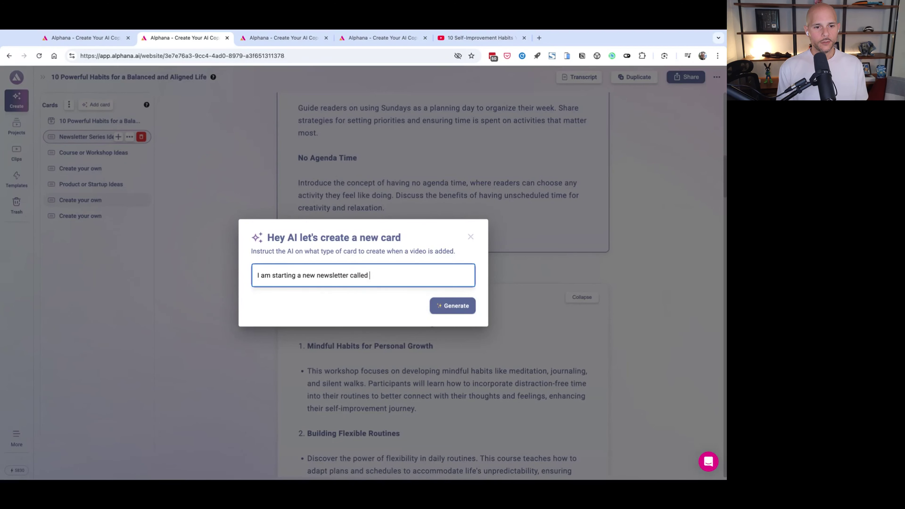
key("ctrl+v")
left_click(440, 239)
type(".")
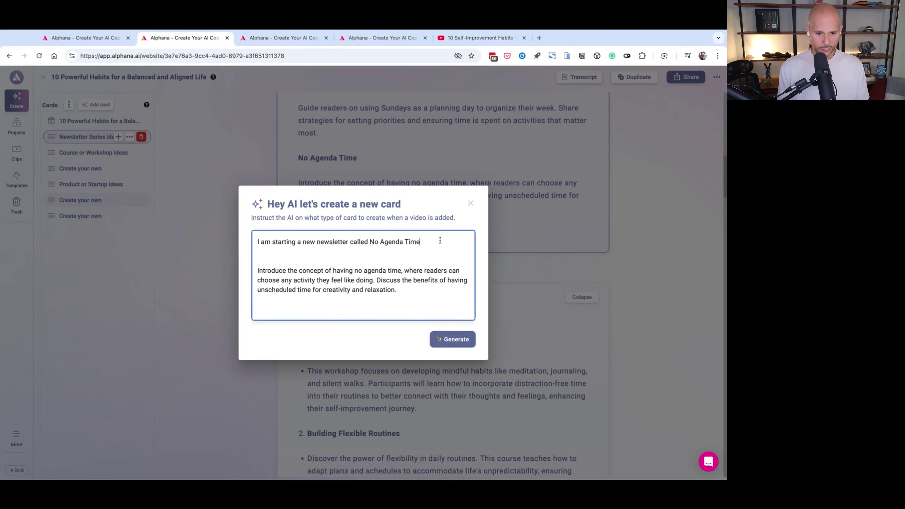
Insert the line "It's about the following:" between the newsletter title and the pasted description in the prompt.
left_click(369, 254)
key("Return")
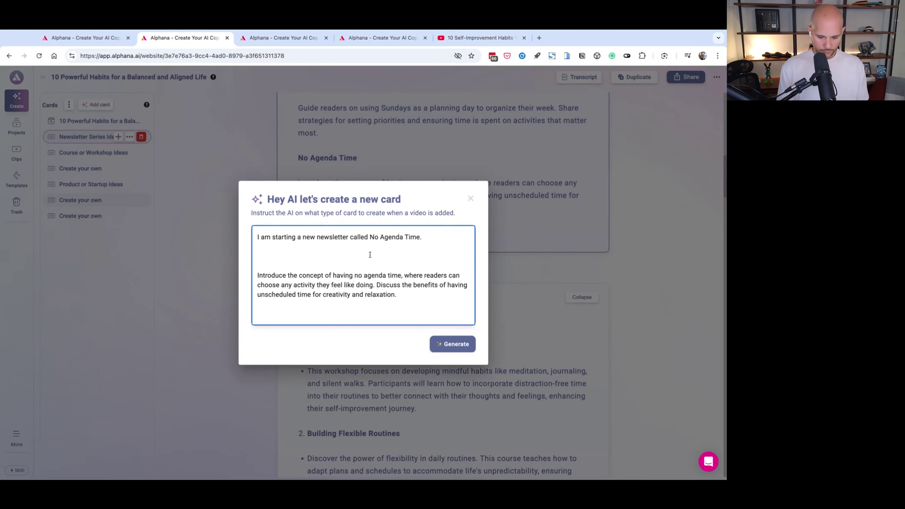
type("It's about the following:")
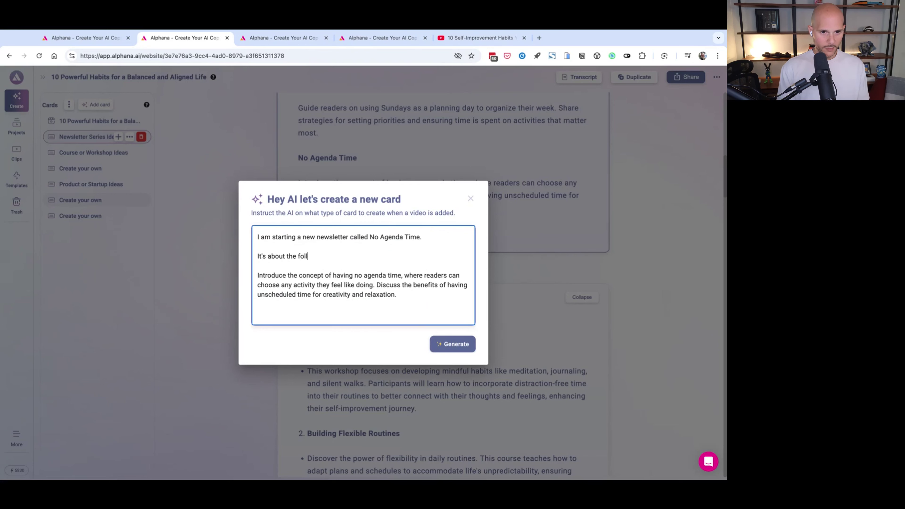
Add the request "Can you create a 12 weeks of newsletters for me" as a new paragraph below the description in the prompt.
left_click(422, 297)
key("Return")
key("Return")
type("Can you create a ")
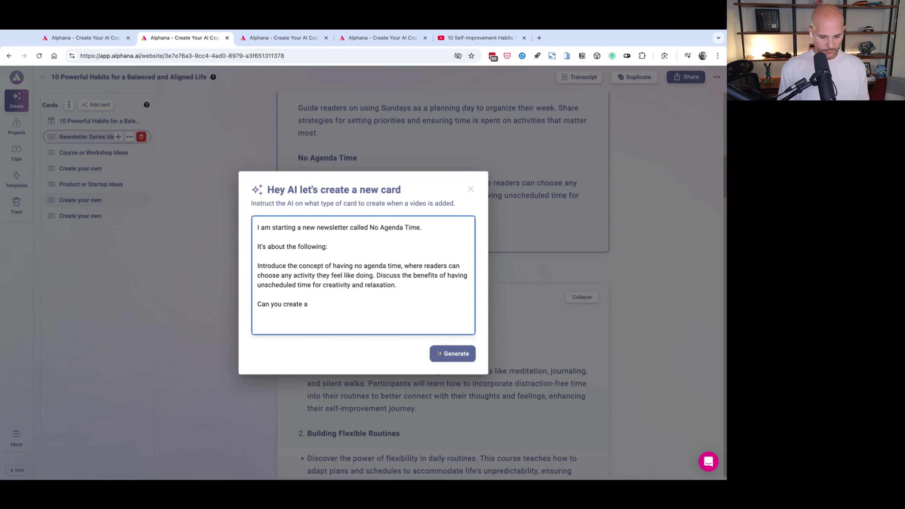
type("12 week new")
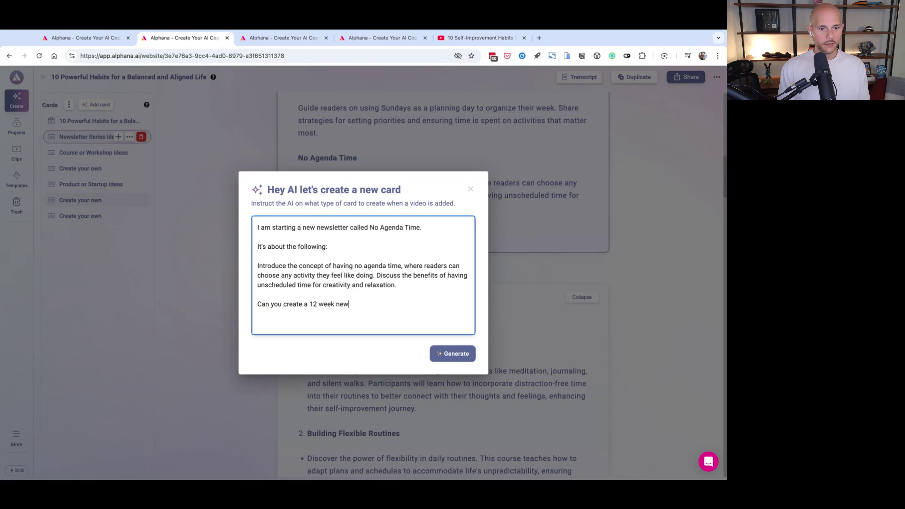
type("sletter")
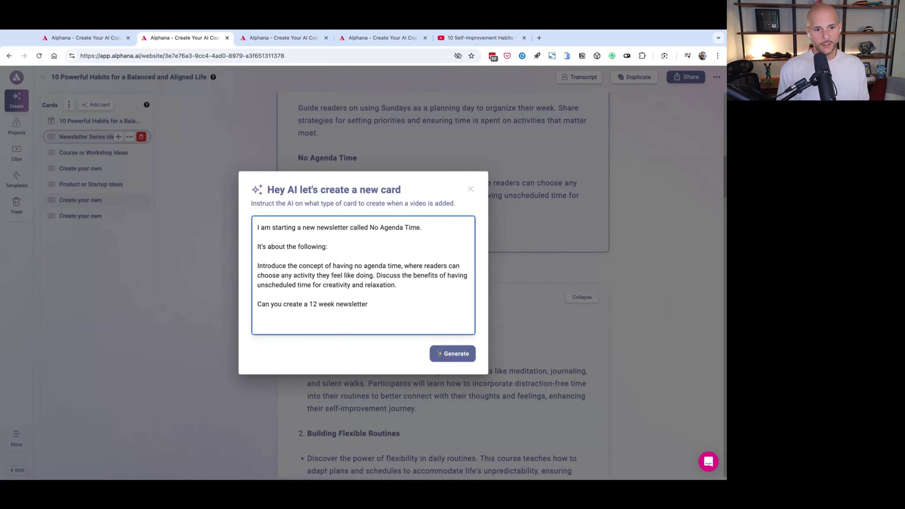
key("BackSpace")
key("BackSpace")
key("BackSpace")
key("BackSpace")
key("BackSpace")
key("BackSpace")
key("BackSpace")
key("BackSpace")
key("BackSpace")
key("BackSpace")
key("BackSpace")
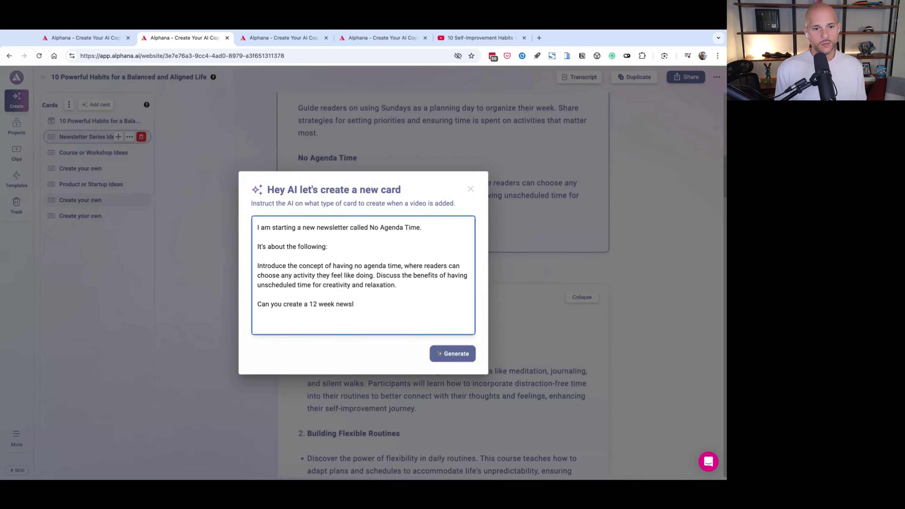
key("BackSpace")
type("s of newsleet")
key("BackSpace")
key("BackSpace")
type("tters for me")
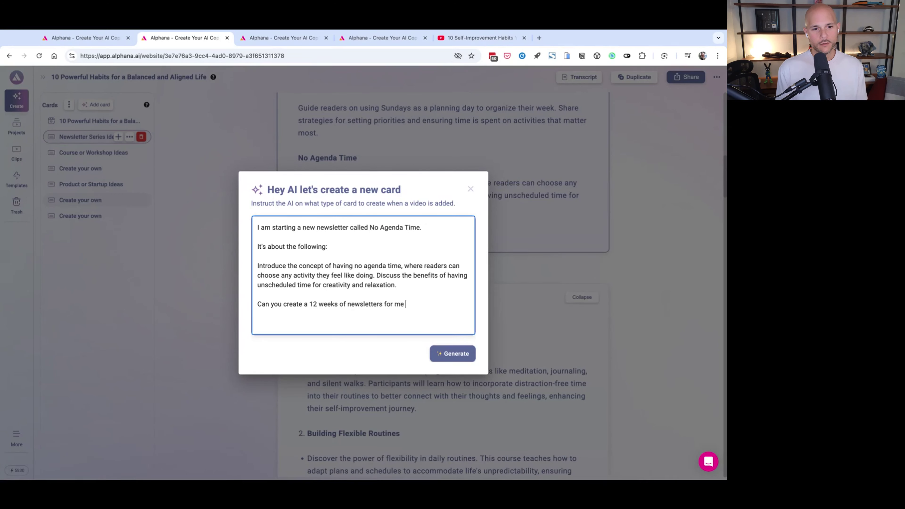
Continue the newsletter request with "? Include a title, short description, and break it out by week.".
type("? Include a t")
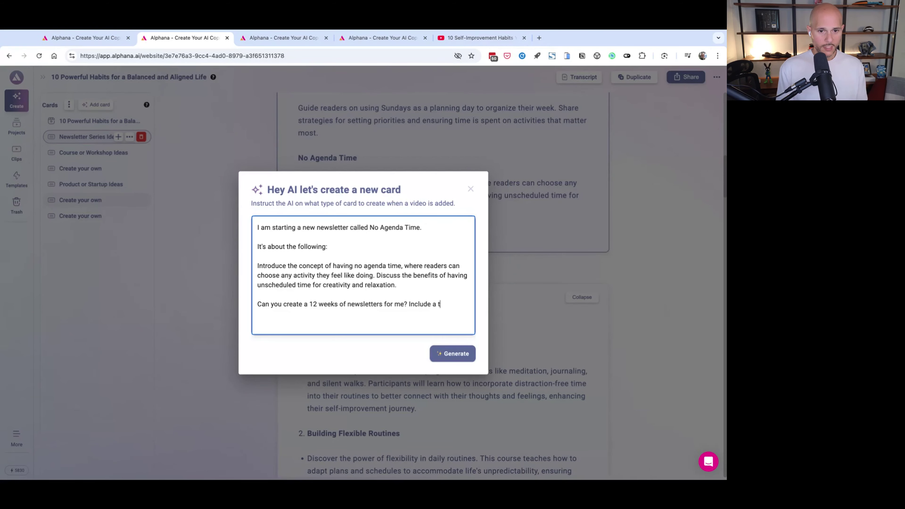
type("itle, ")
type("short d")
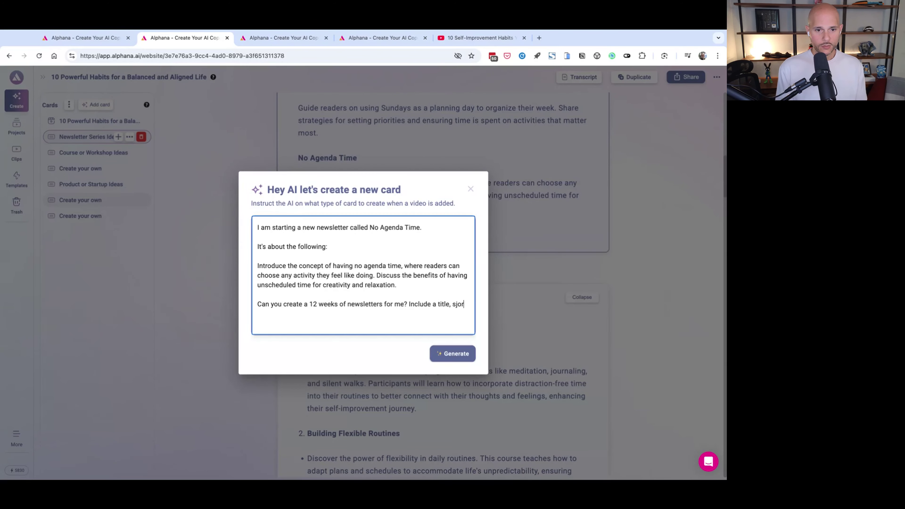
type("esc")
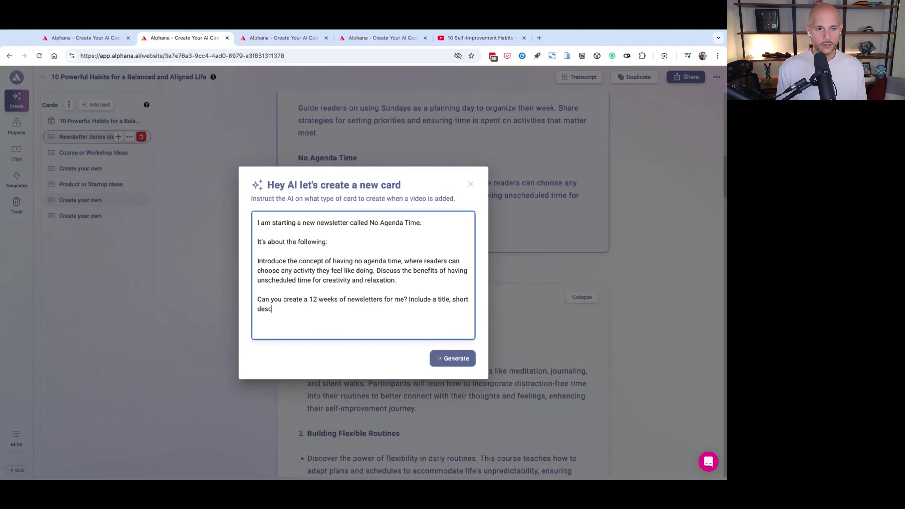
type("ription, and break it out by week.")
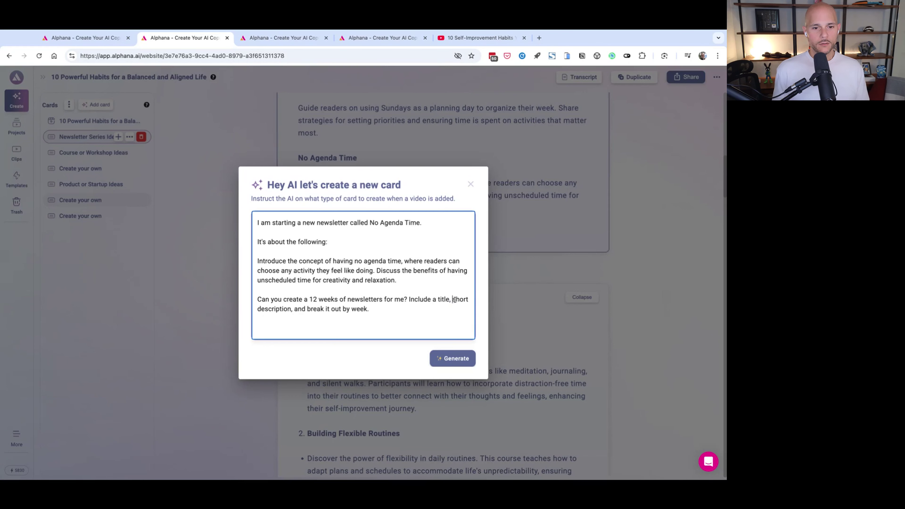
Change "title," to "title/subject line," in the prompt's last paragraph.
key("BackSpace")
key("BackSpace")
type("/subject line ")
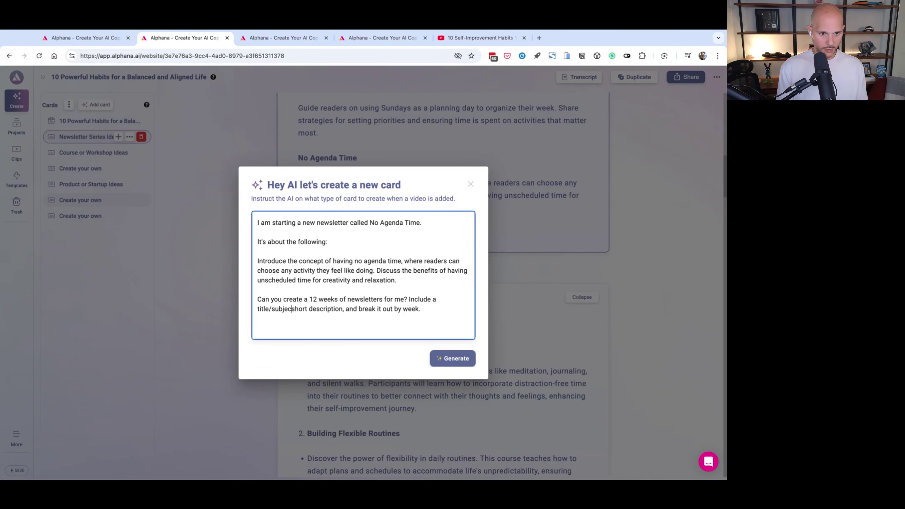
type(",")
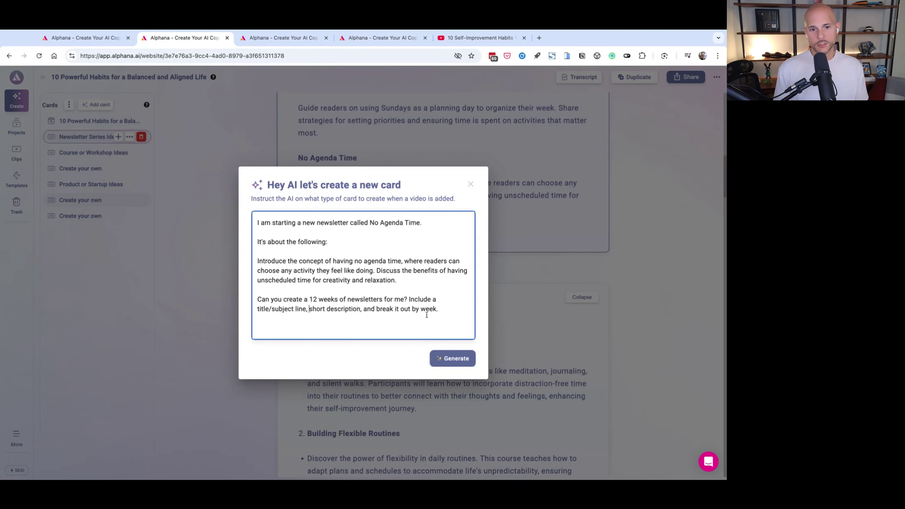
Generate the new card from the 12-week newsletter prompt, regenerating the empty "Create your own" card's content and confirming it.
left_click(446, 360)
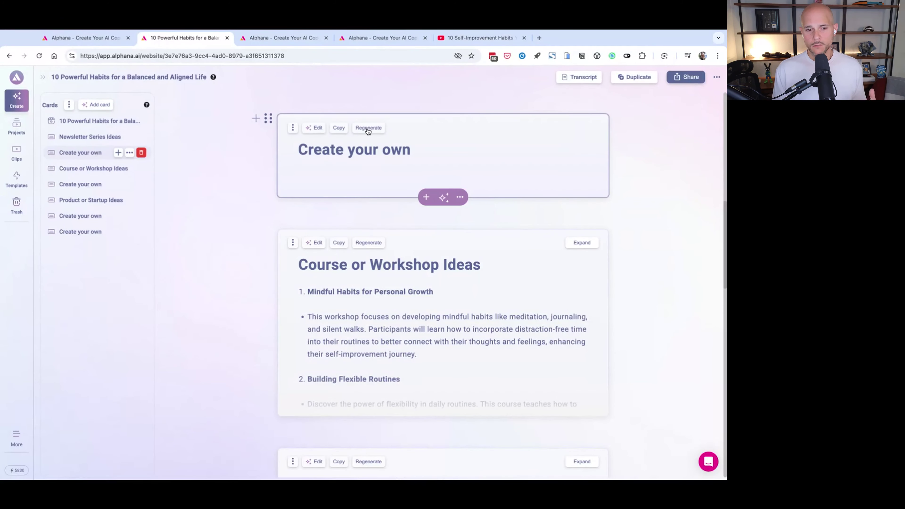
left_click(368, 130)
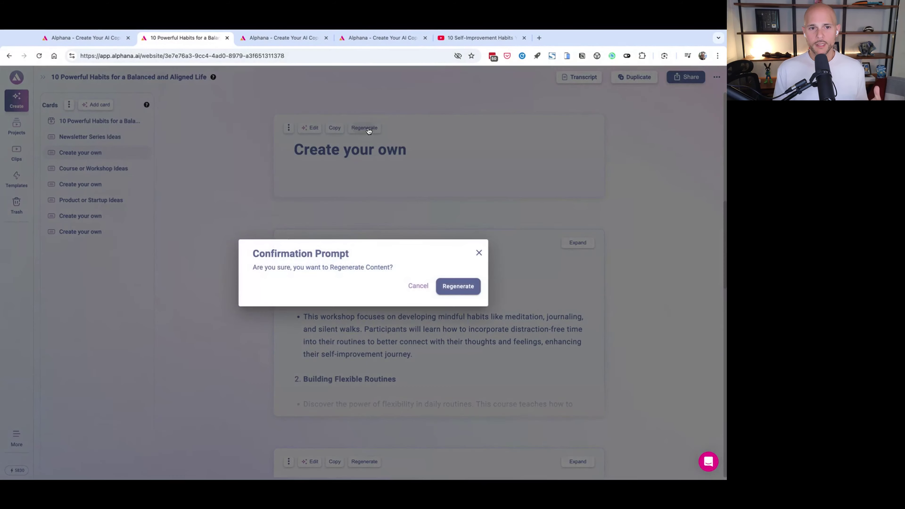
left_click(451, 287)
left_click(535, 260)
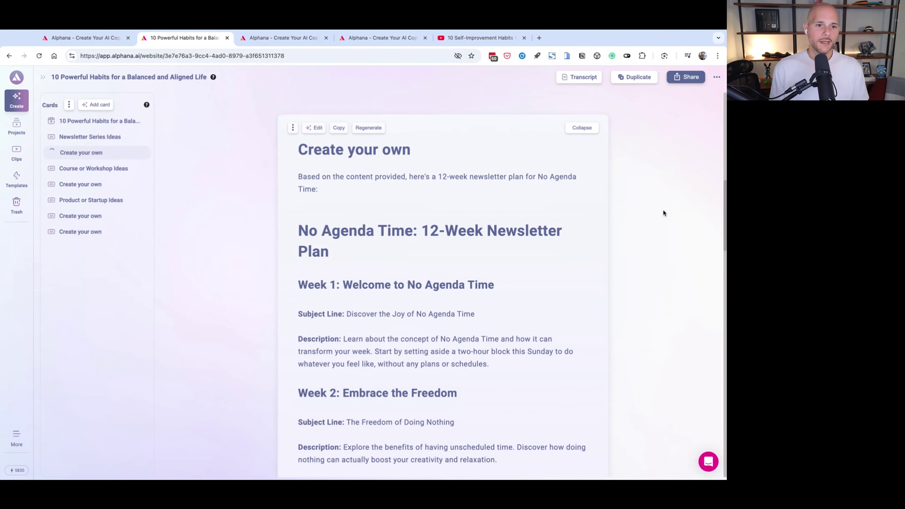
Review the generated No Agenda Time newsletter plan from Week 1 through Week 12, including each week's subject line and description.
scroll(484, 239, "down", 2)
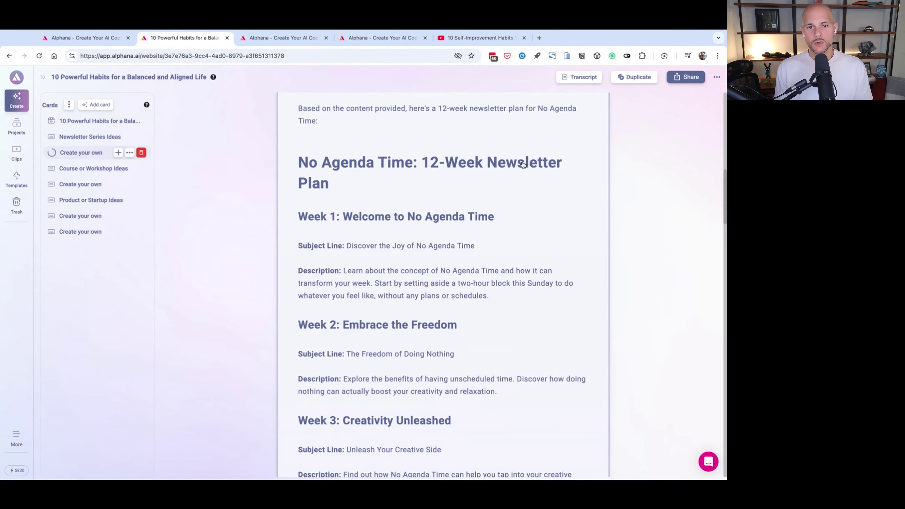
scroll(535, 218, "down", 3)
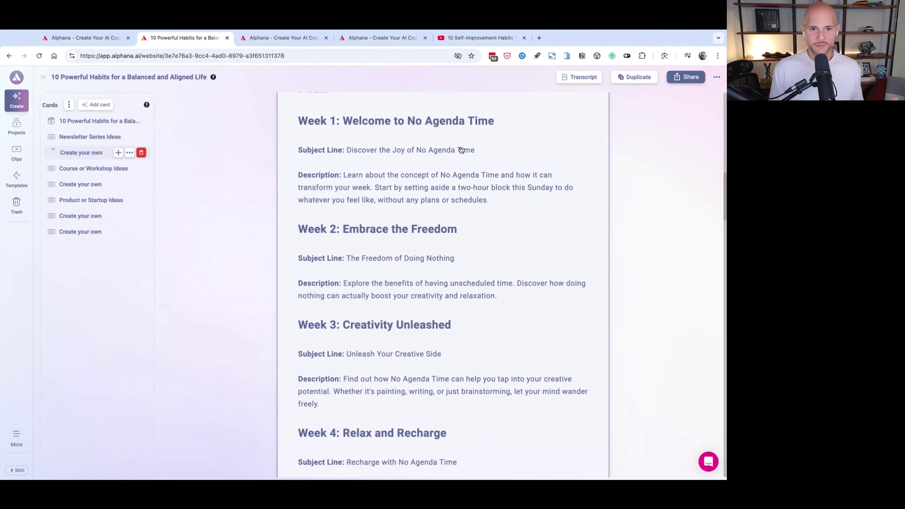
scroll(532, 161, "down", 1)
scroll(519, 168, "up", 1)
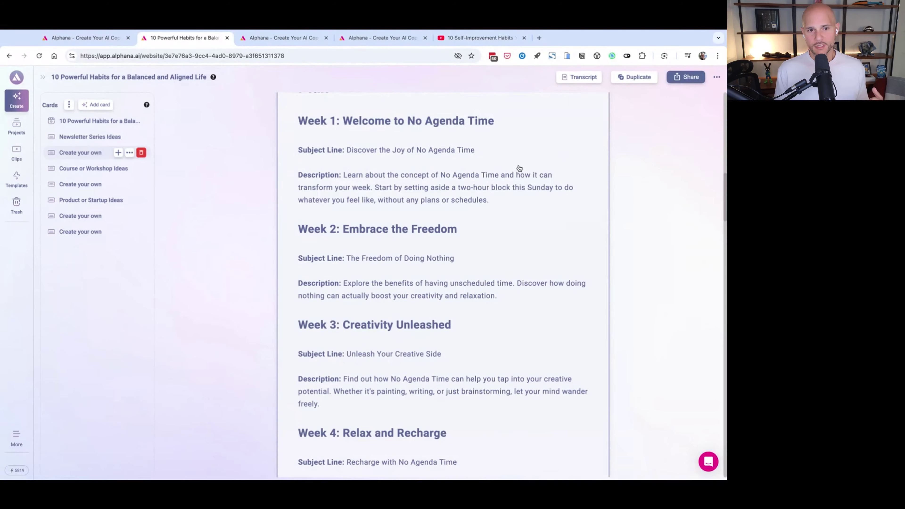
scroll(524, 182, "down", 4)
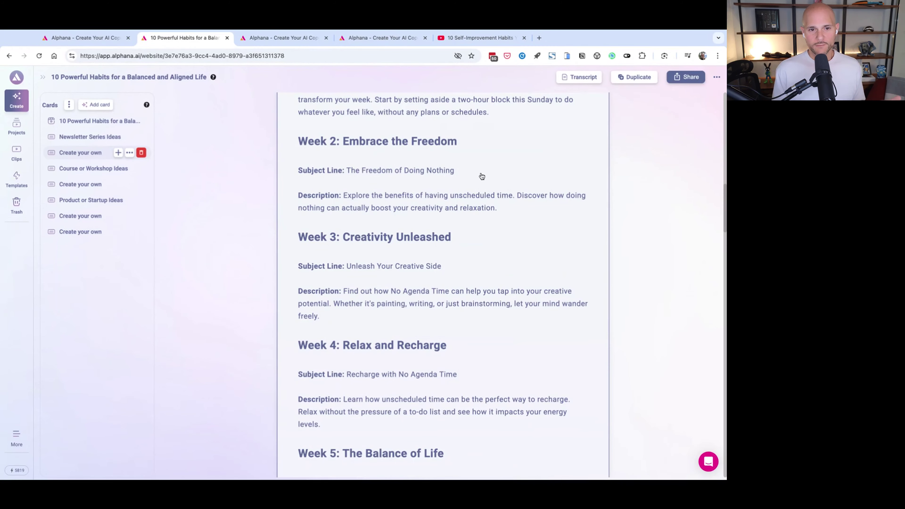
scroll(482, 176, "down", 3)
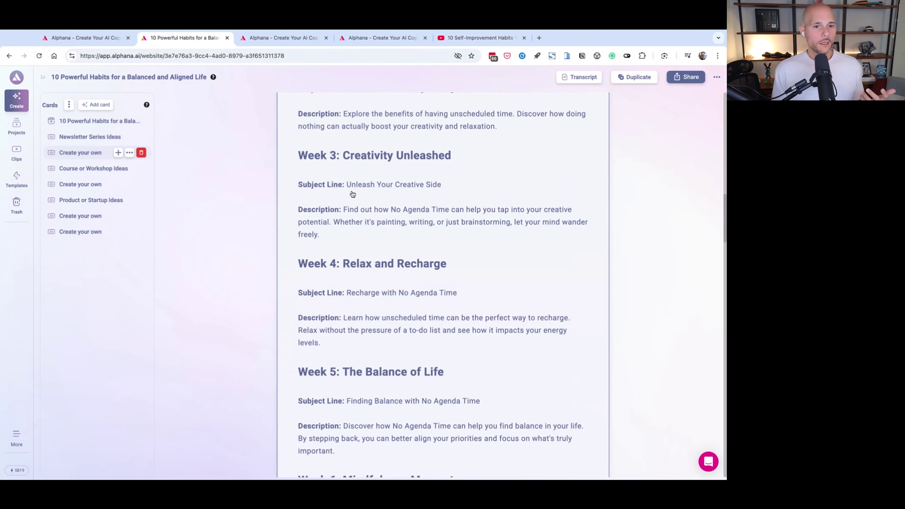
scroll(500, 194, "down", 3)
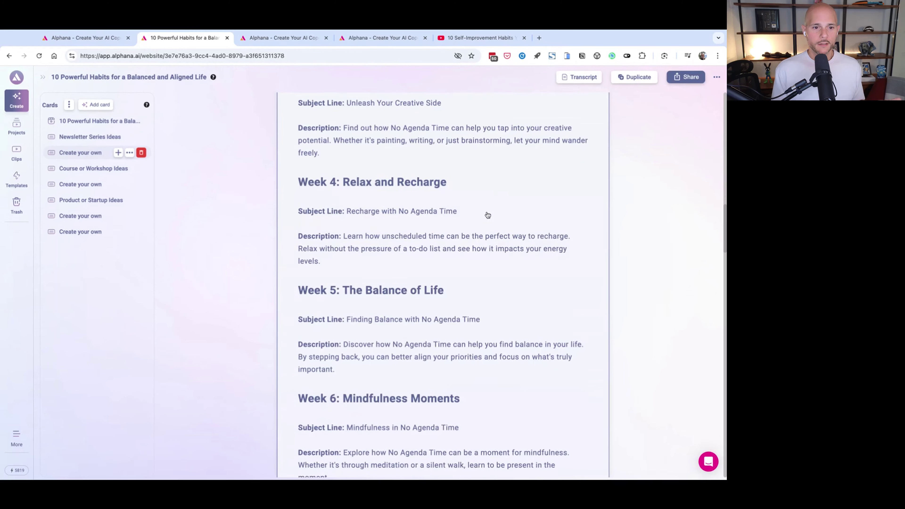
scroll(451, 223, "down", 3)
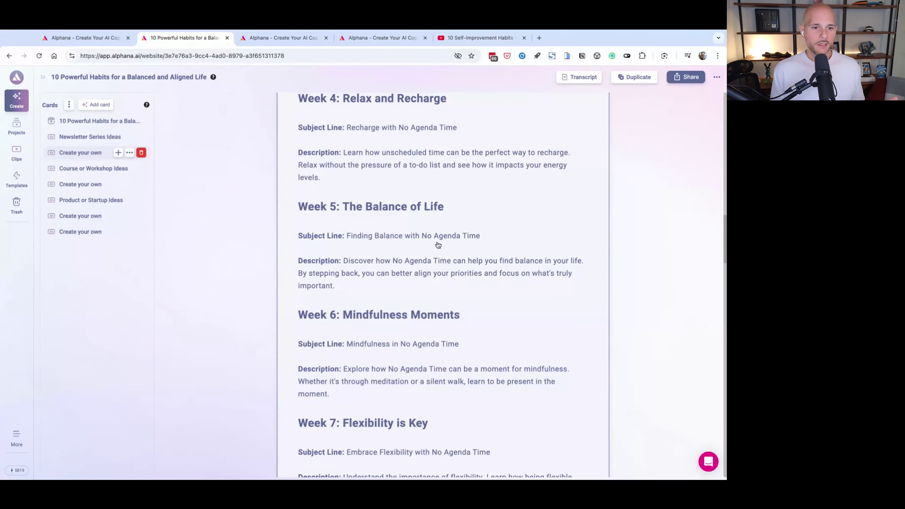
left_click_drag(399, 236, 431, 343)
left_click(520, 299)
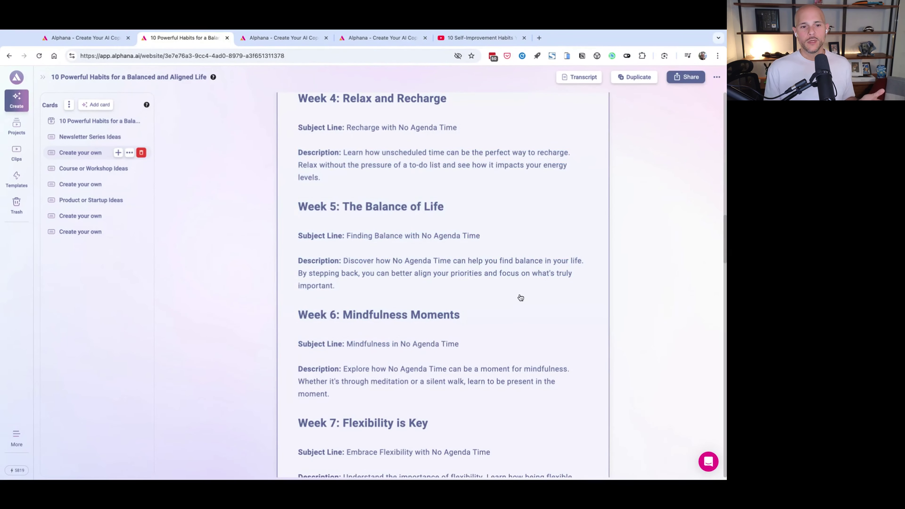
scroll(519, 300, "down", 5)
scroll(519, 300, "down", 15)
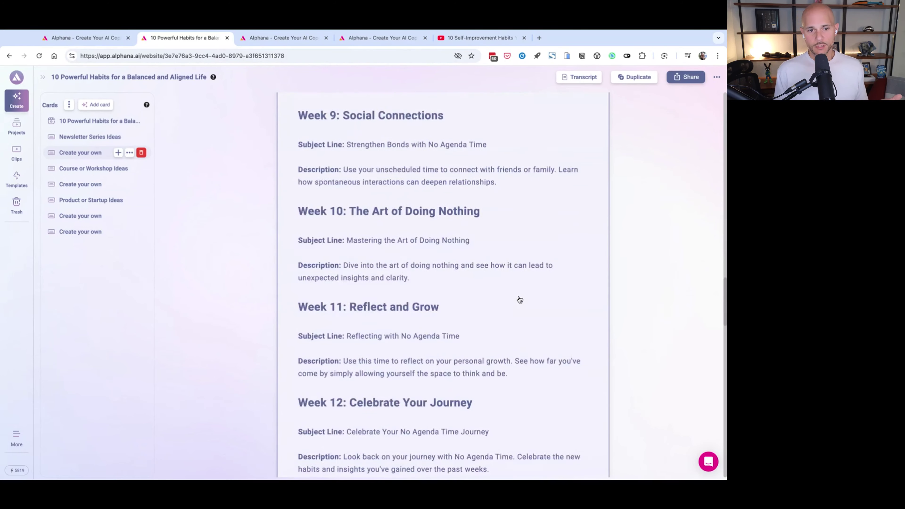